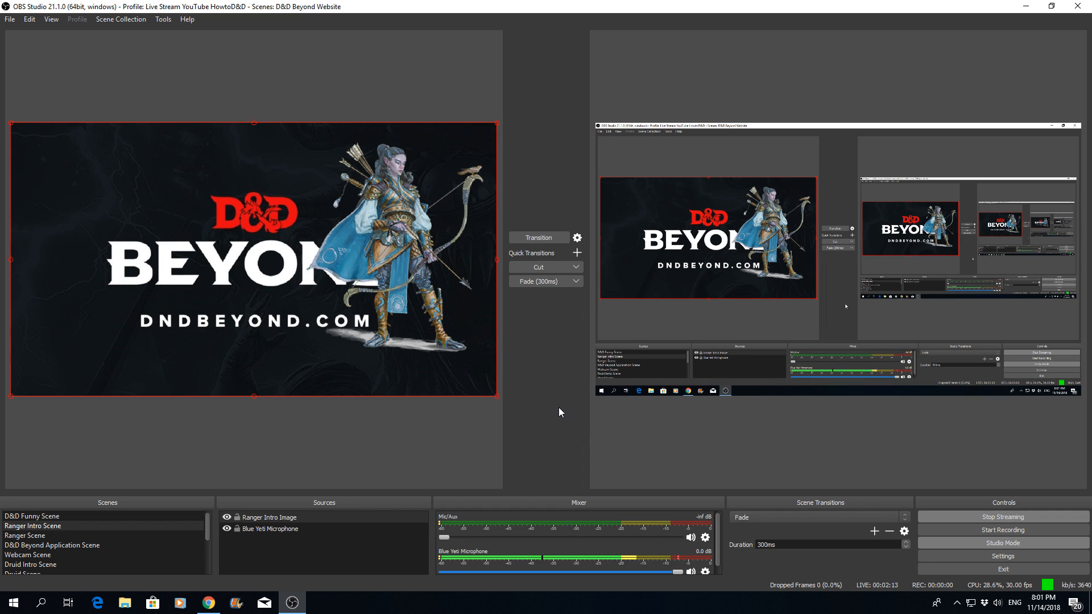
Step: Switch to Chrome and check the YouTube live dashboard and the live stream's watch page
left_click(209, 603)
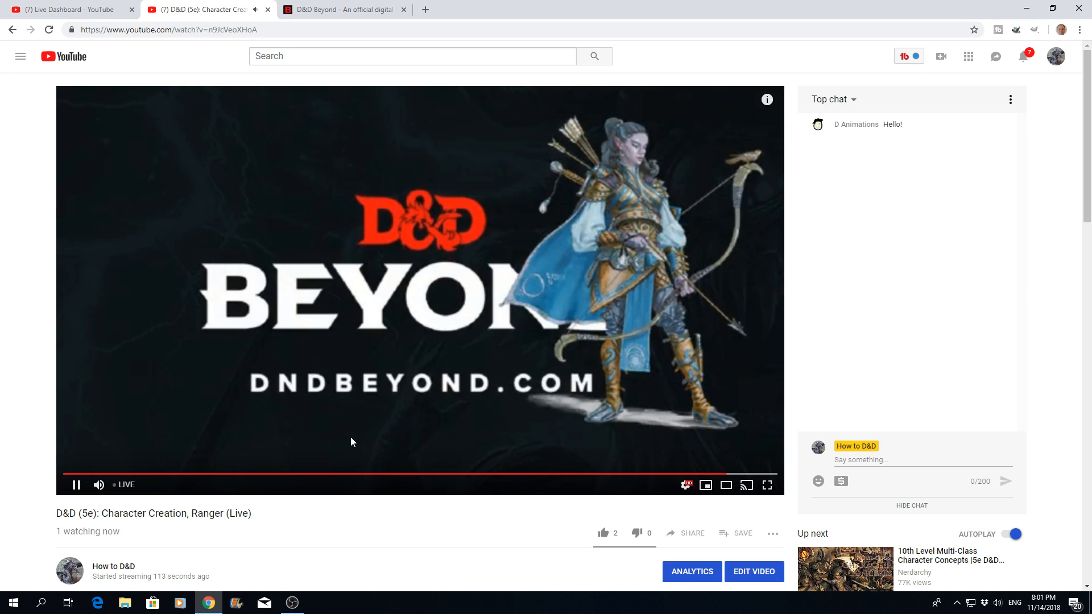
left_click(86, 13)
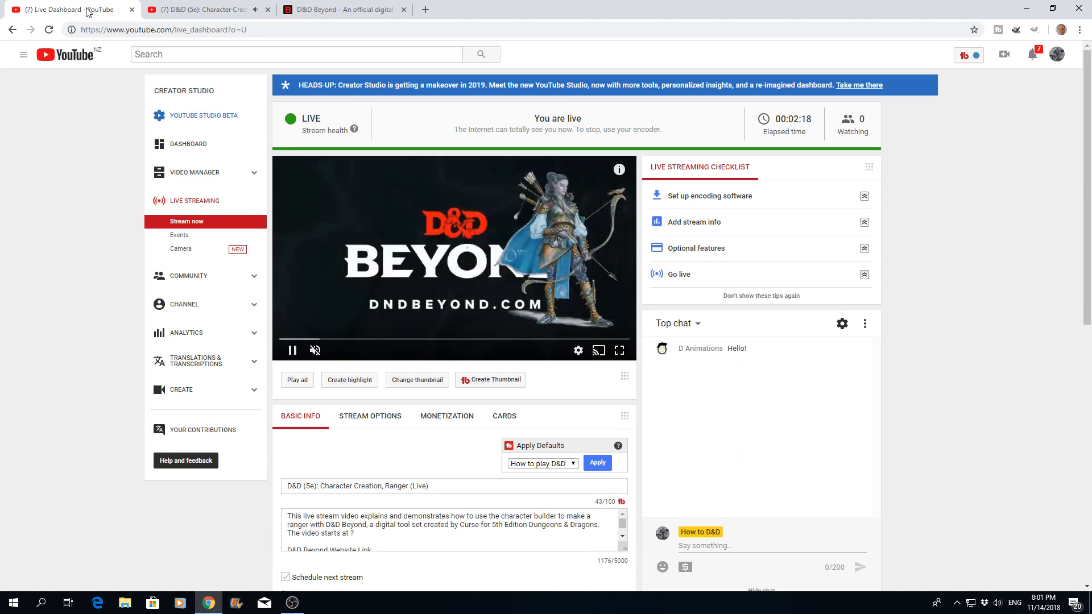
left_click(227, 13)
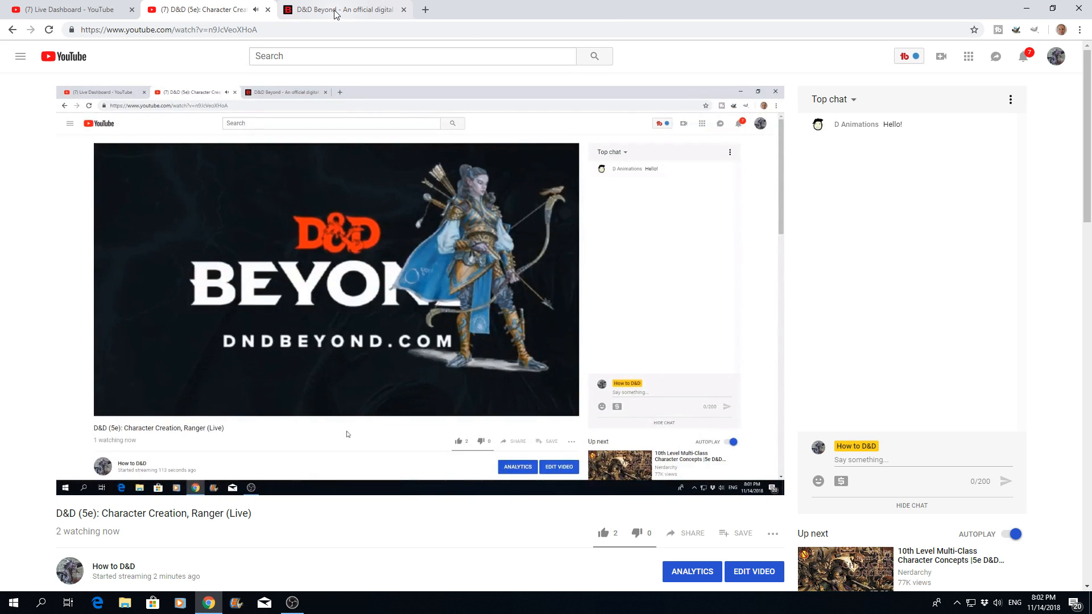
Step: Switch to the D&D Beyond site and start a new character in the Character Builder using the Standard method
left_click(336, 11)
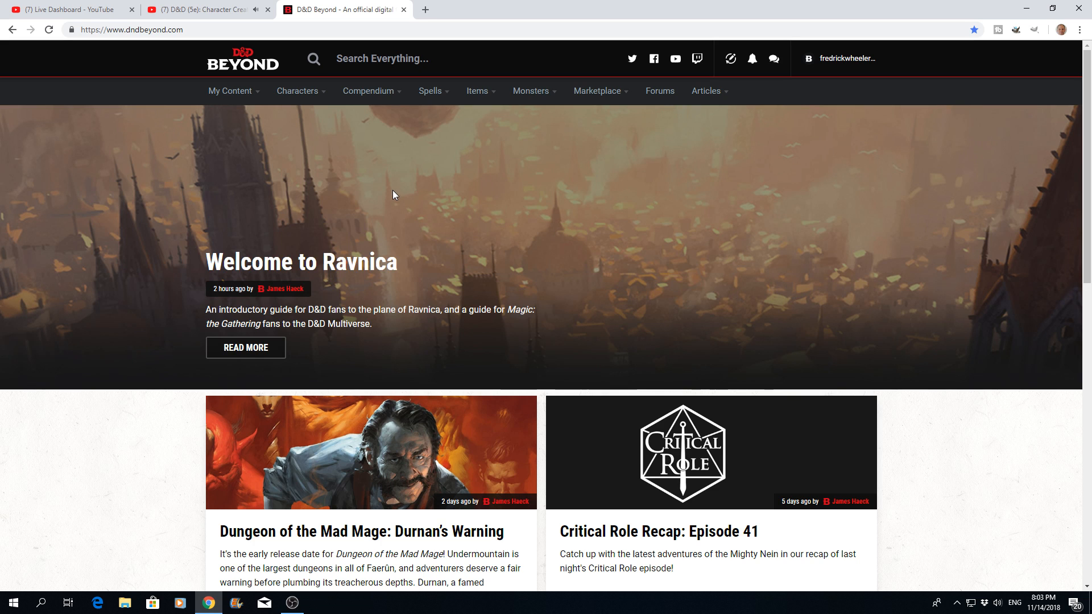
mouse_move(323, 97)
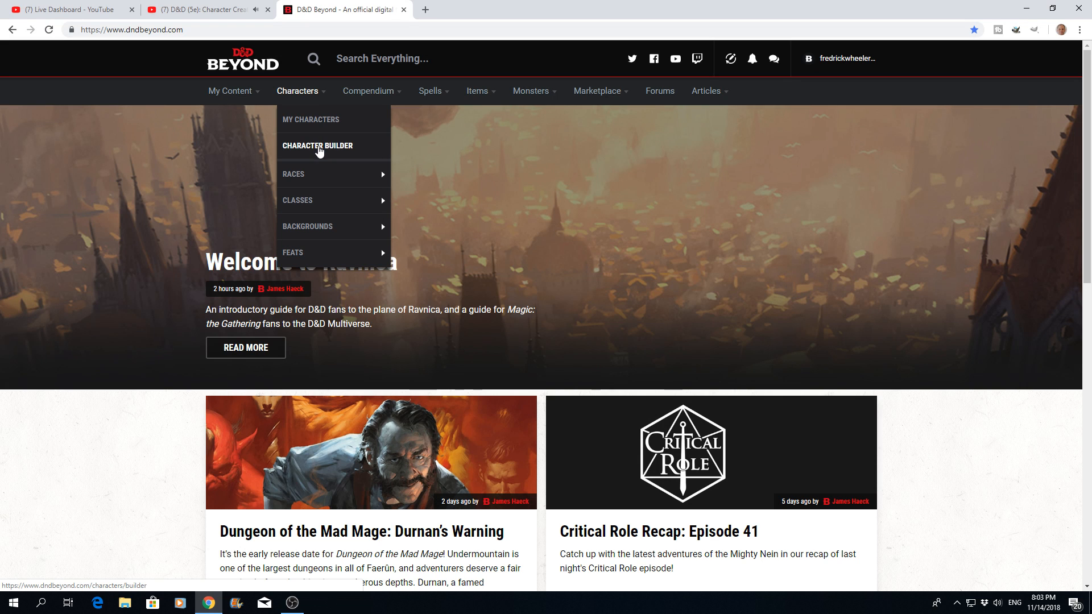
left_click(321, 151)
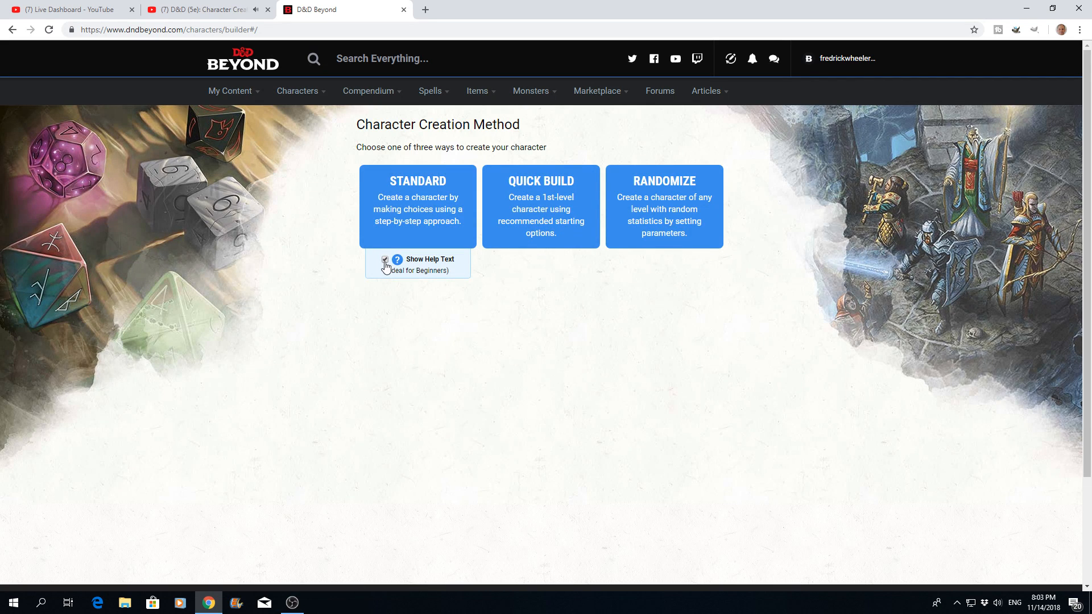
left_click(421, 221)
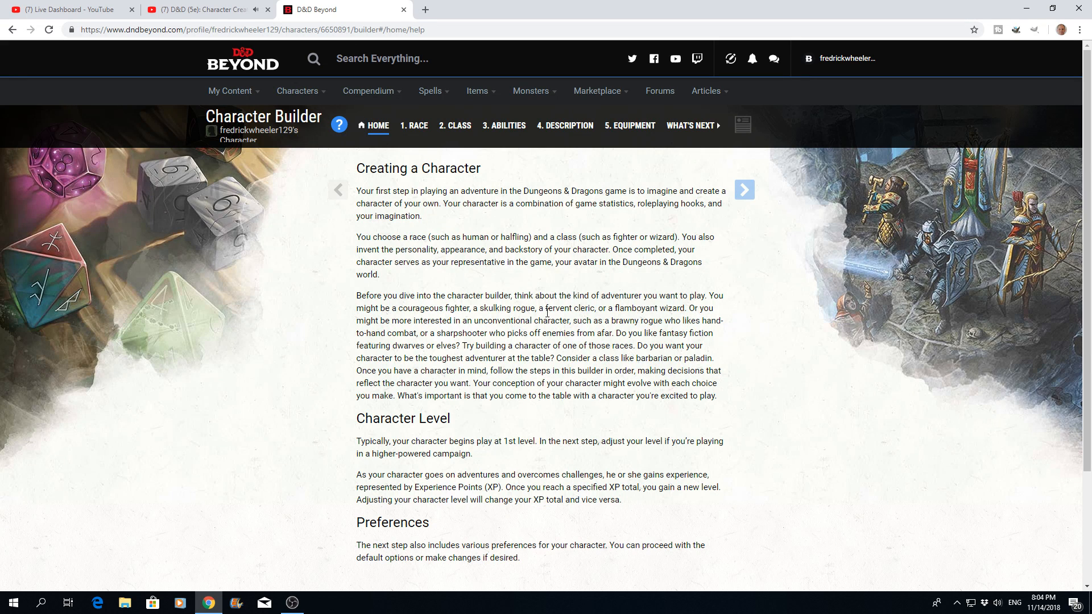
Step: Go past the introduction to the character preferences and disable Homebrew, Magic: The Gathering and Eberron content
scroll(546, 313, "down", 1)
scroll(547, 313, "up", 1)
left_click(748, 193)
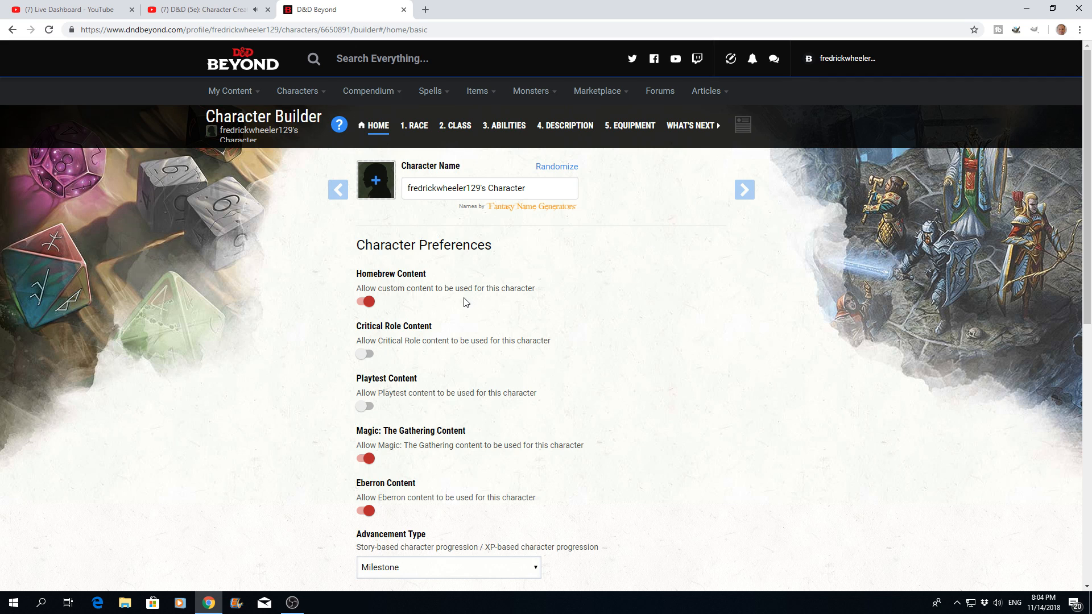
left_click(370, 306)
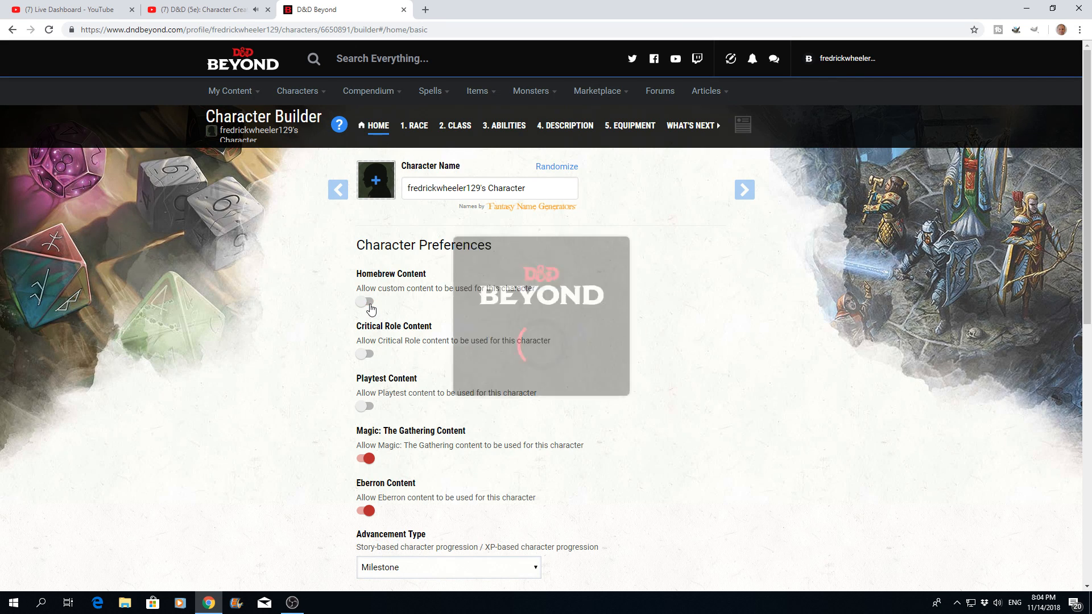
left_click(369, 459)
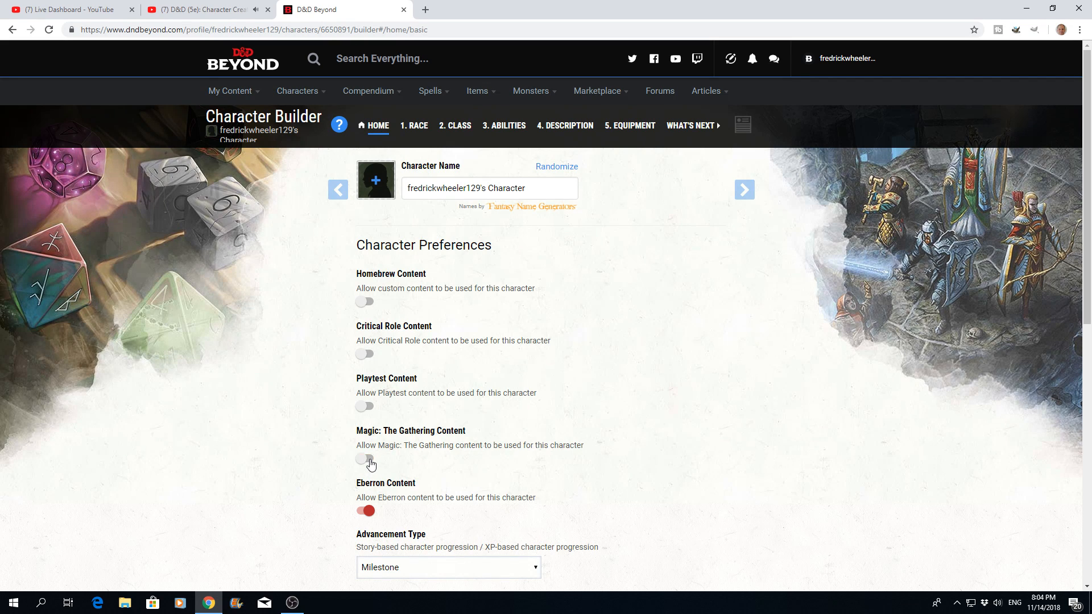
left_click(369, 511)
Step: Randomize the character's name until it is Wendon and apply the fourth portrait in the fourth row
left_click(562, 171)
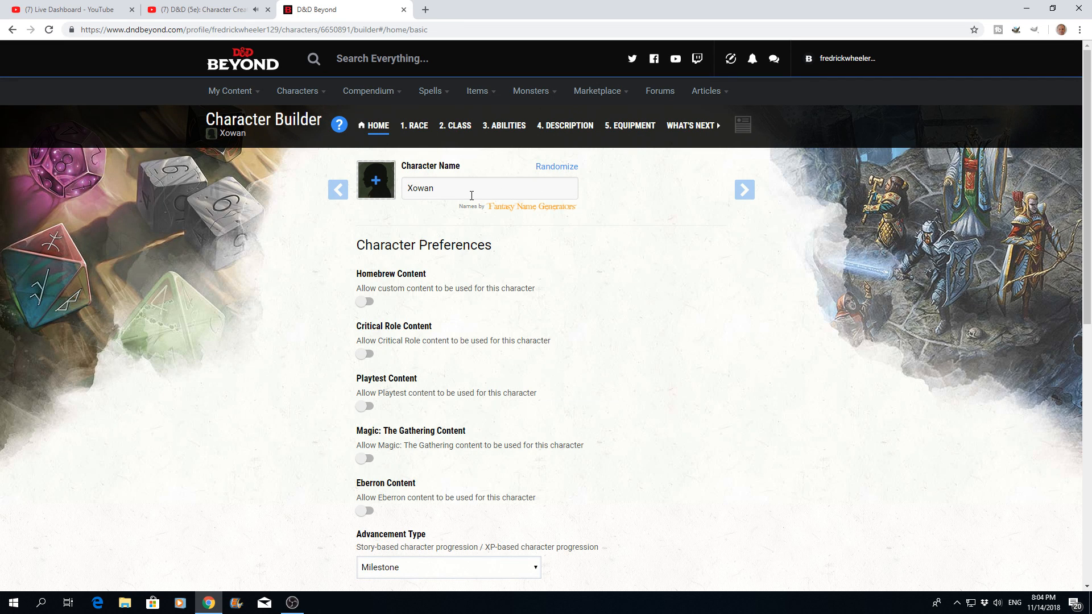
left_click(543, 169)
left_click(543, 169)
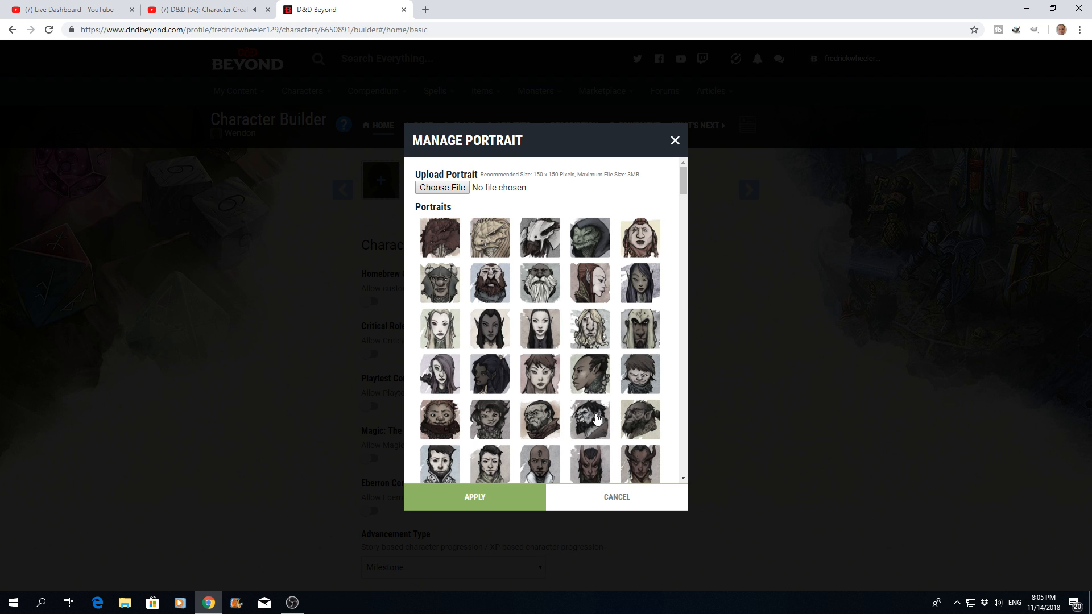
left_click(591, 382)
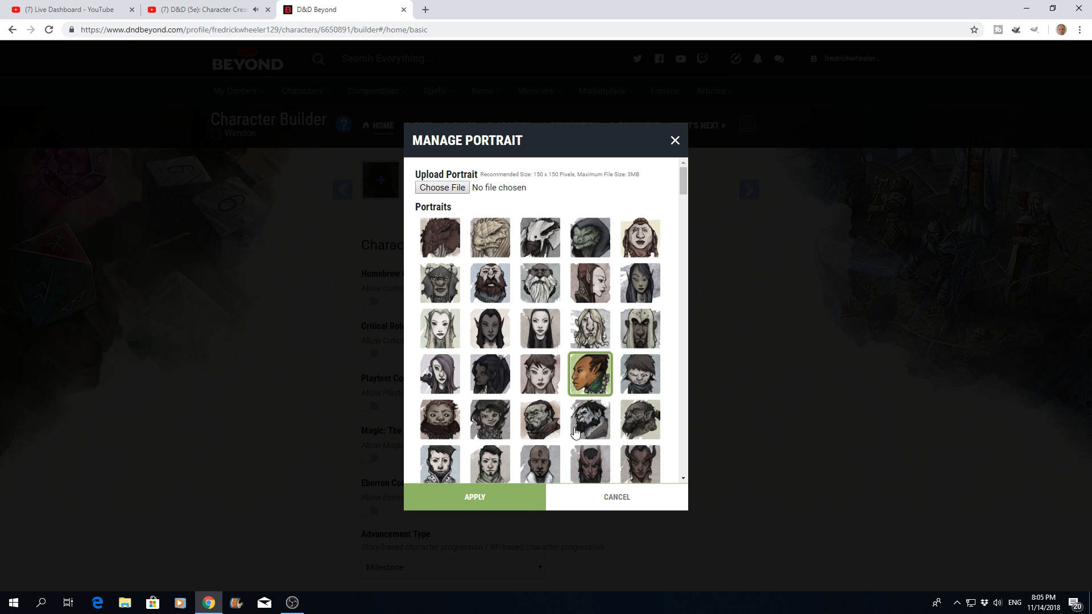
left_click(490, 509)
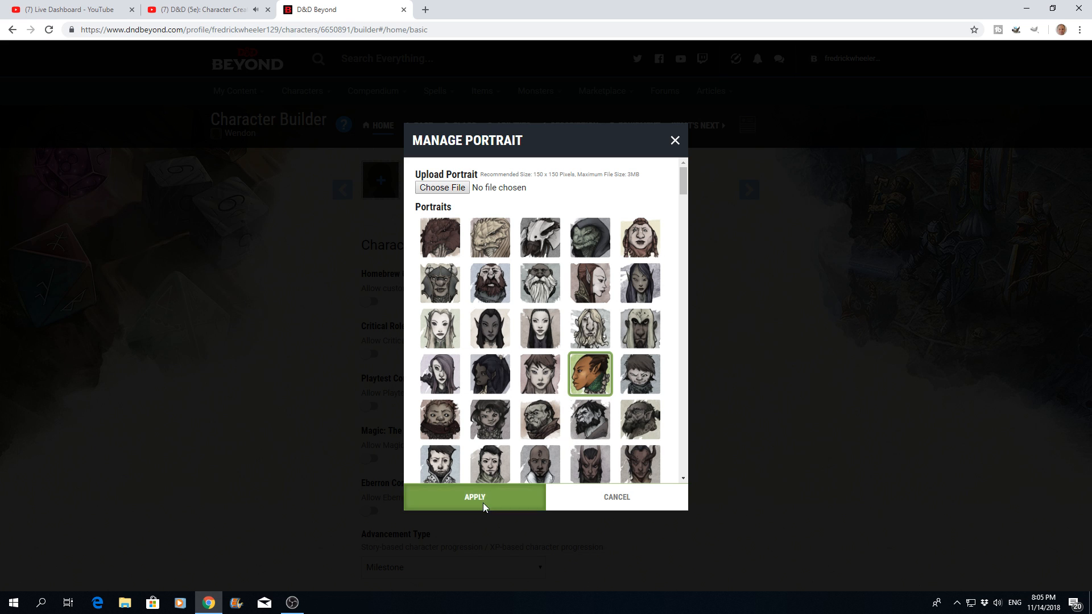
Step: Set the advancement type to XP and the encumbrance type to No Encumbrance
scroll(589, 375, "down", 2)
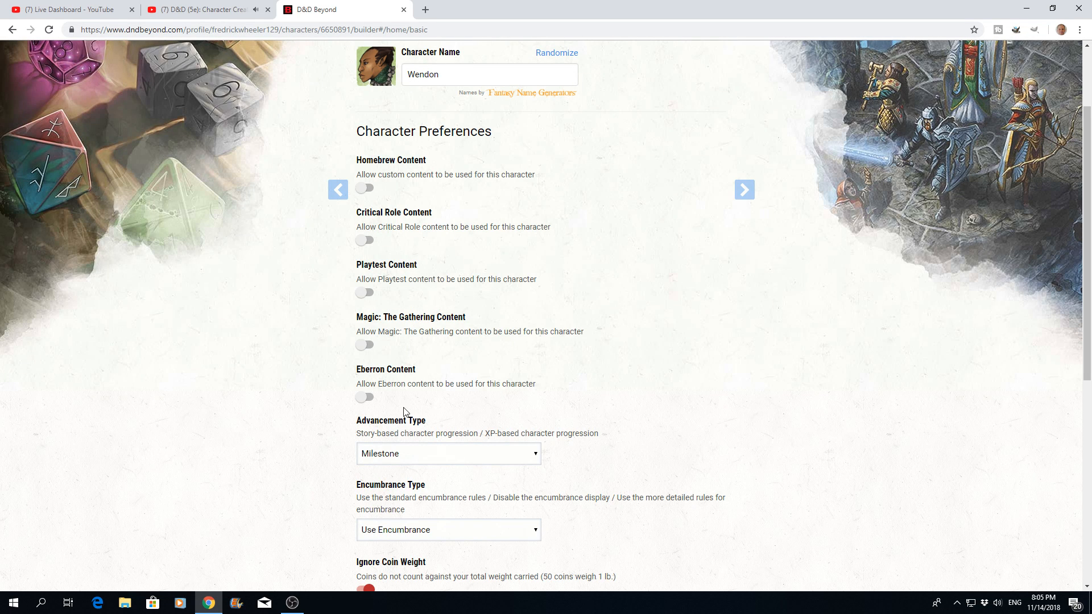
left_click(535, 455)
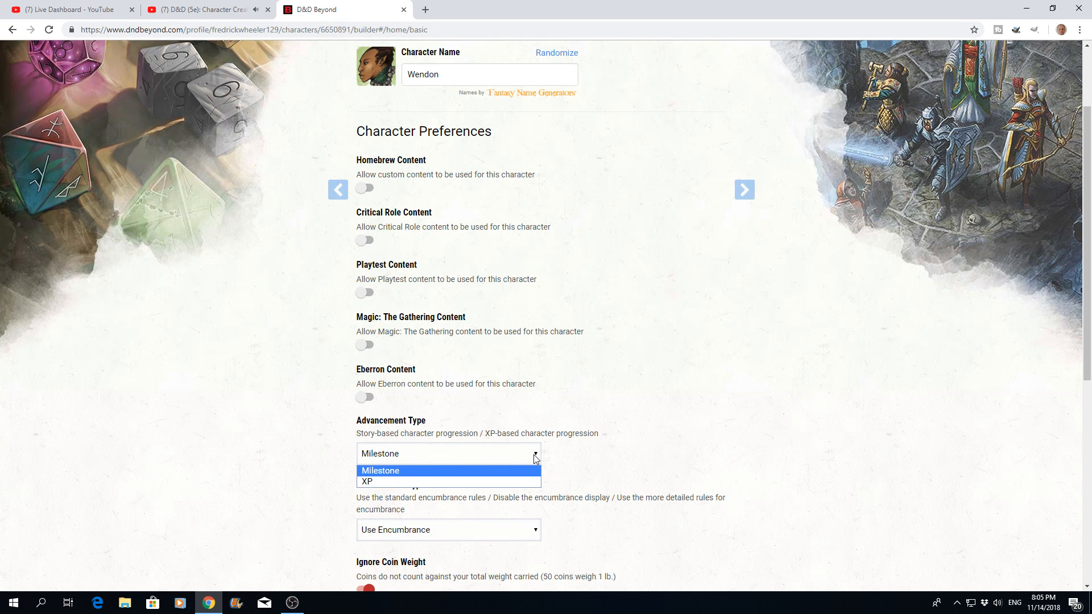
left_click(431, 483)
left_click(491, 373)
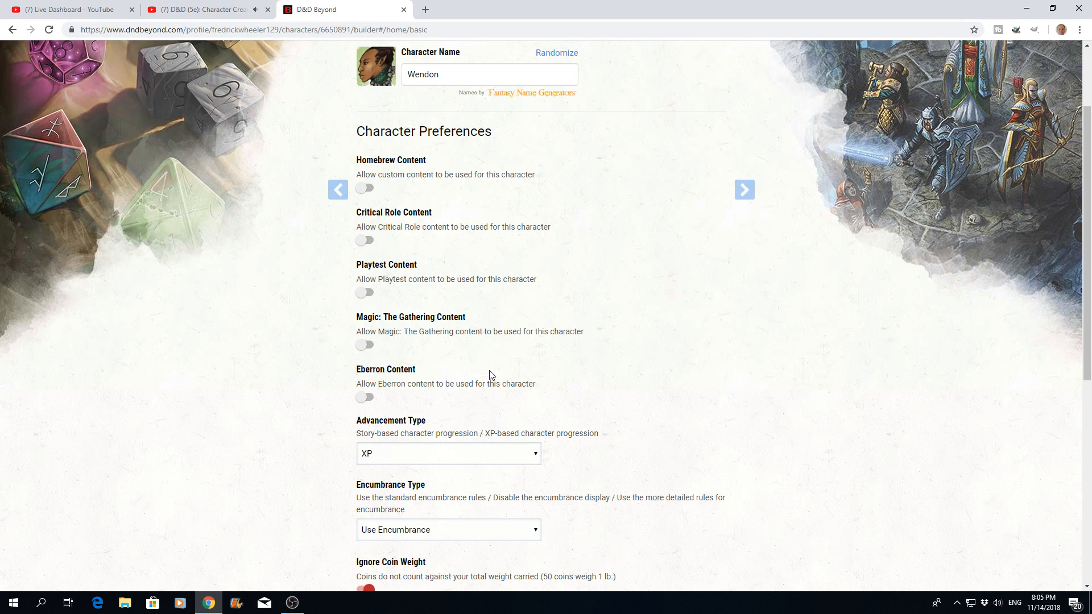
scroll(491, 375, "down", 3)
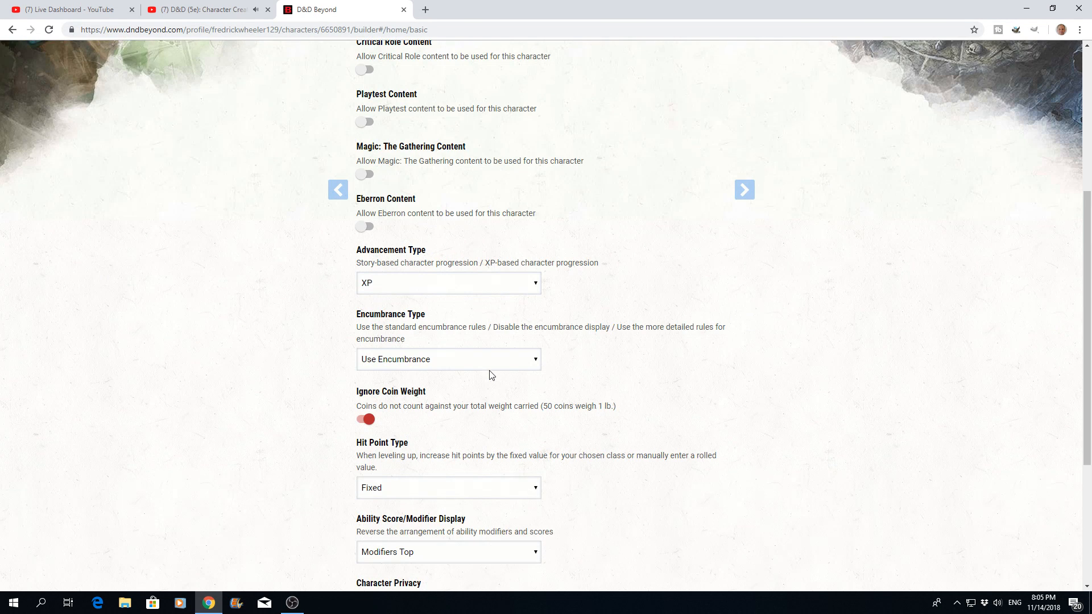
left_click(537, 363)
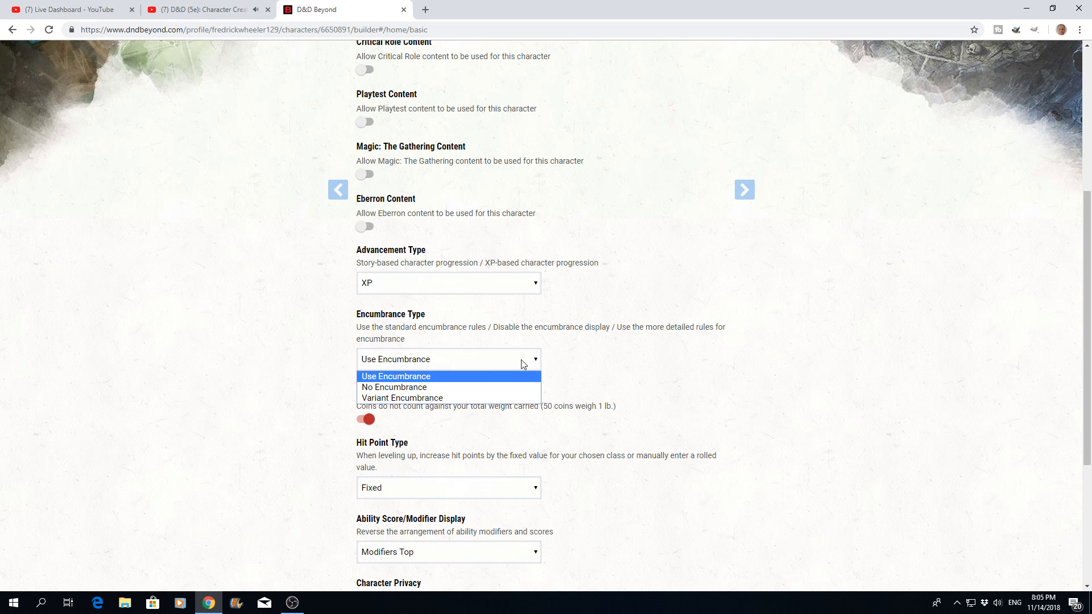
left_click(401, 389)
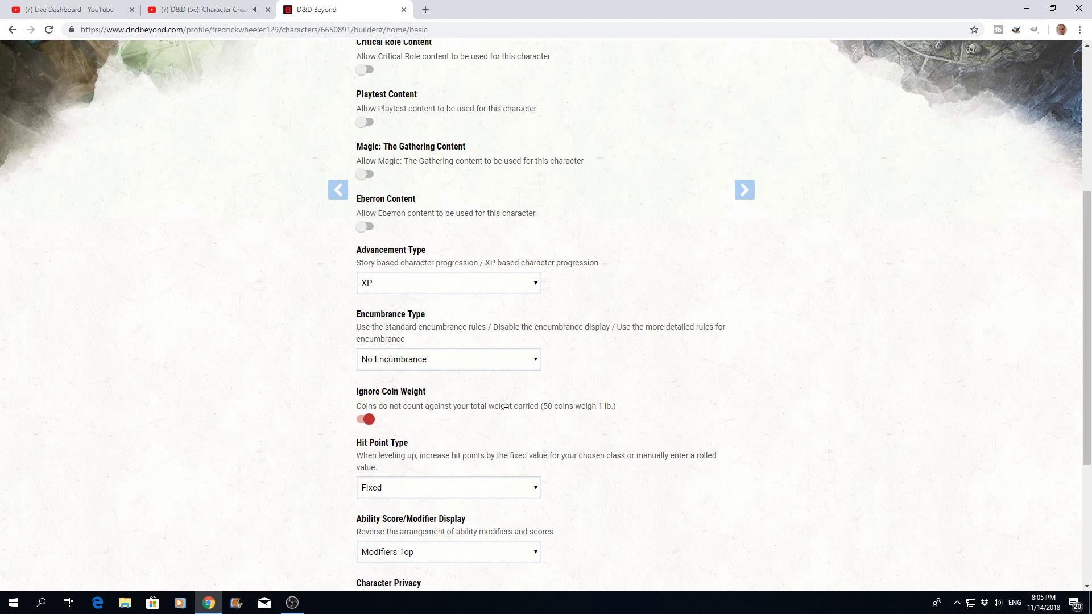
Step: Examine the Ignore Coin Weight, Hit Point Type and Ability Score/Modifier Display options in the character preferences
left_click(365, 422)
left_click(365, 422)
scroll(435, 416, "down", 1)
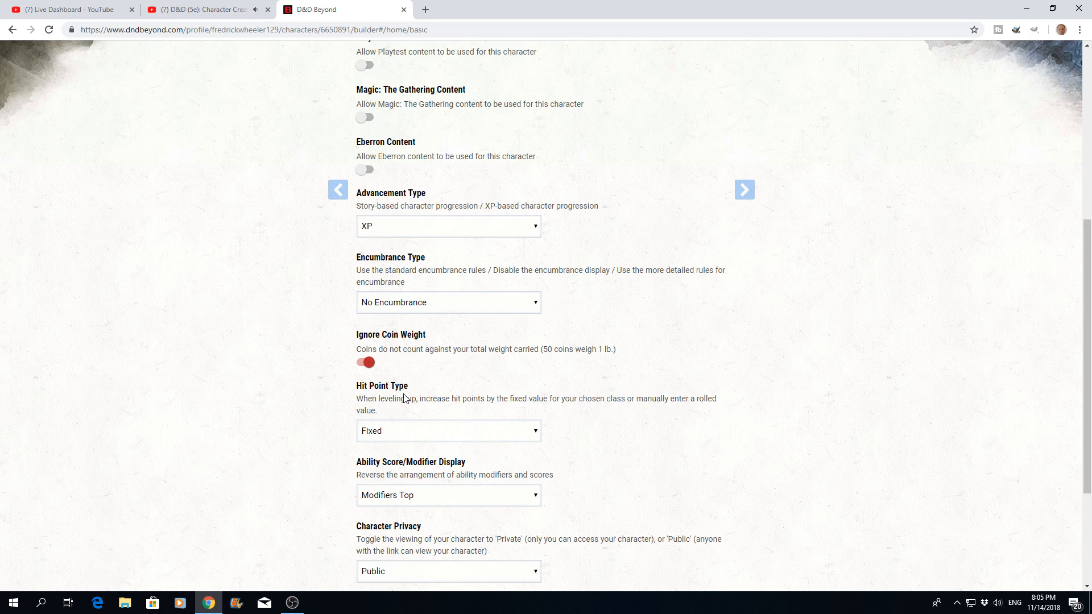
left_click(538, 435)
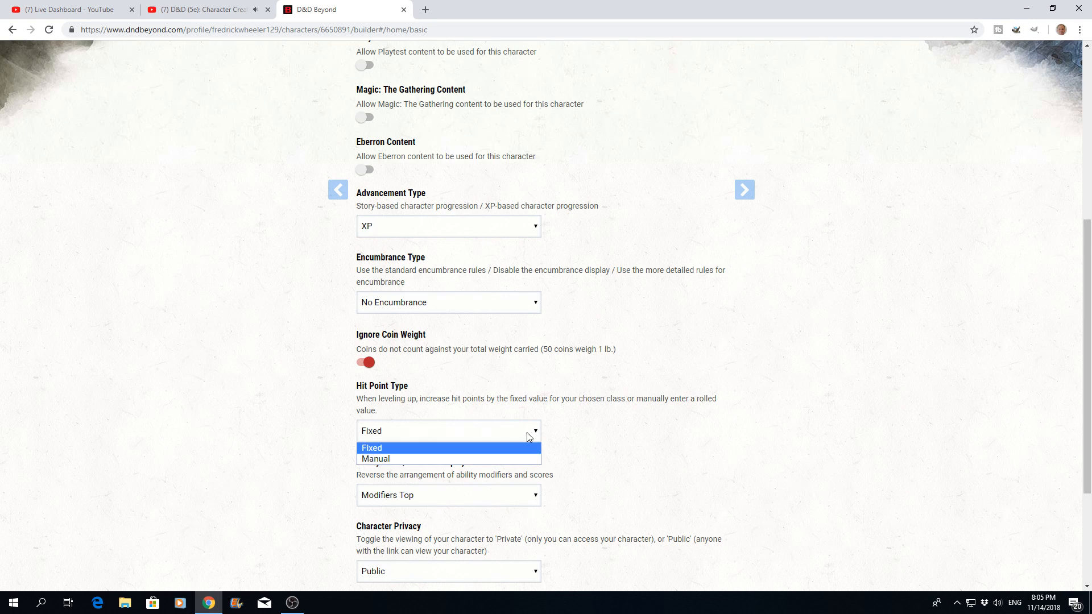
left_click(388, 448)
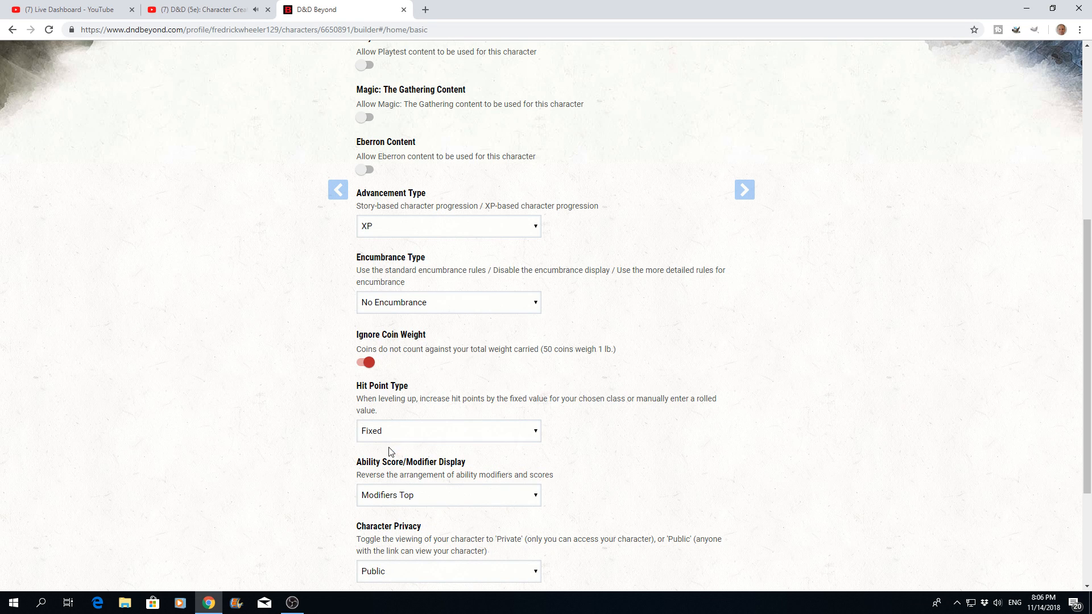
scroll(483, 393, "down", 2)
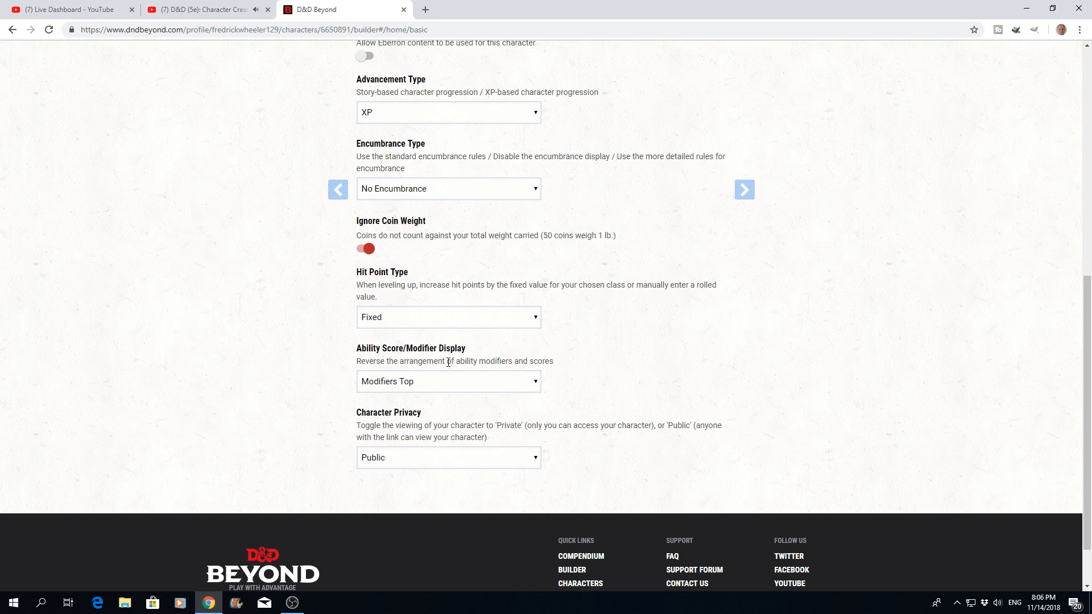
left_click(535, 385)
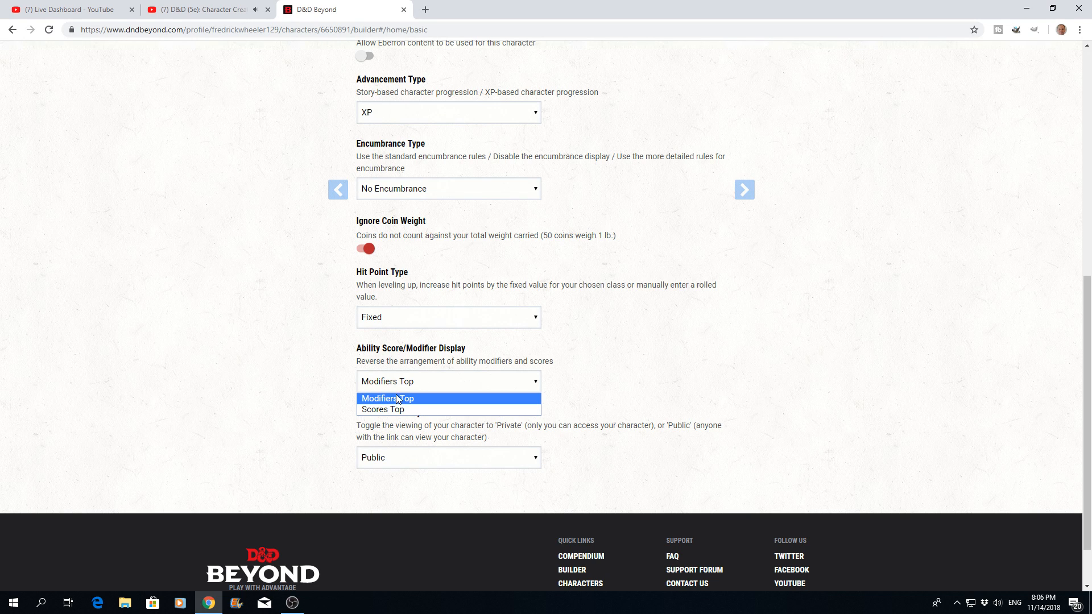
left_click(576, 384)
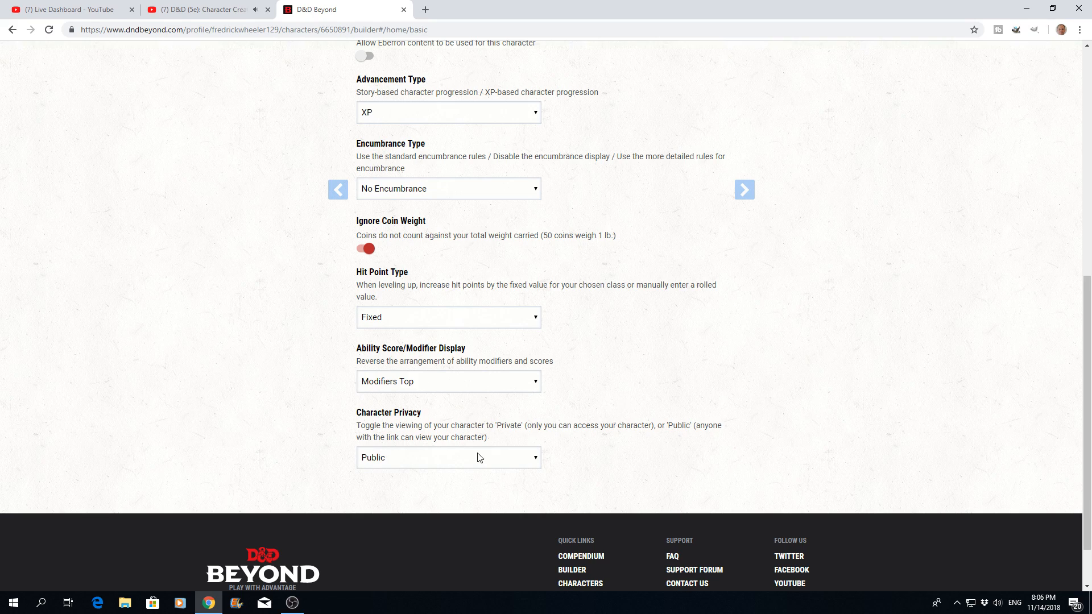
Step: Proceed to the race stage and read through its guidance on choosing a race and racial traits
scroll(683, 422, "up", 7)
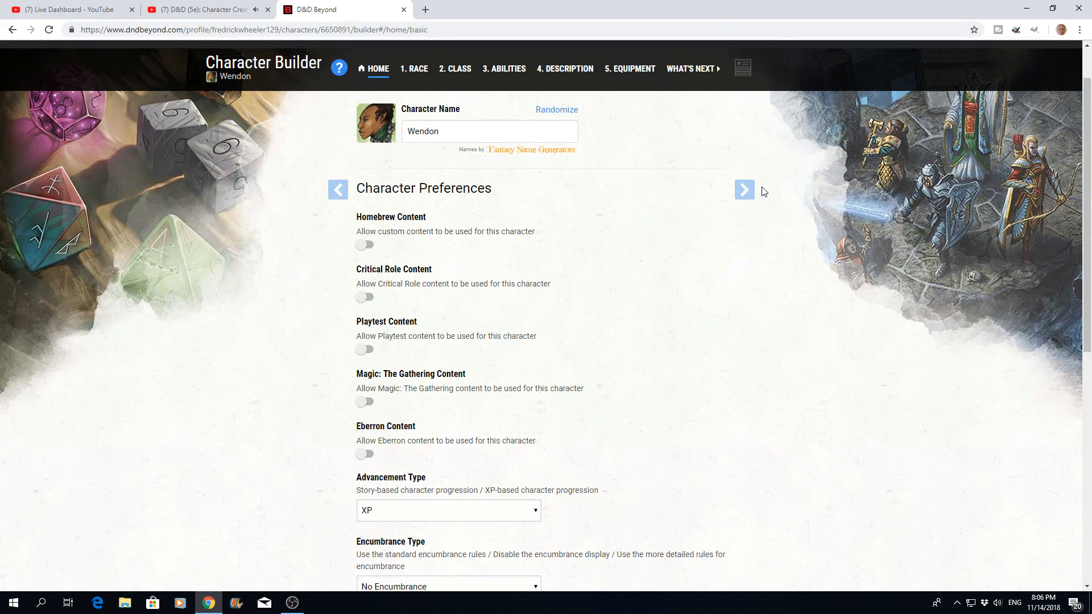
left_click(752, 197)
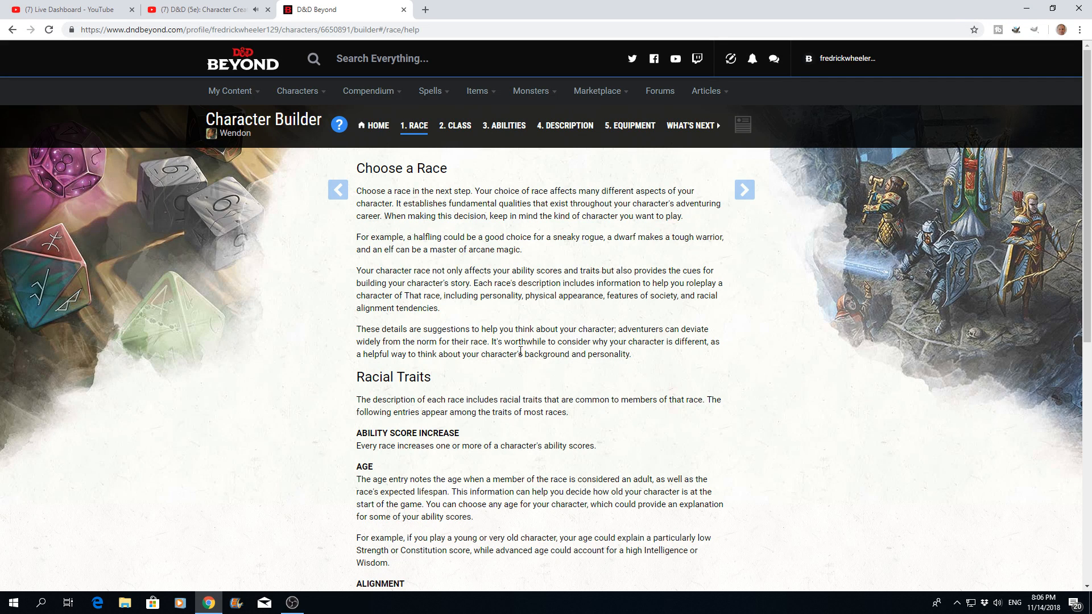
scroll(520, 351, "down", 3)
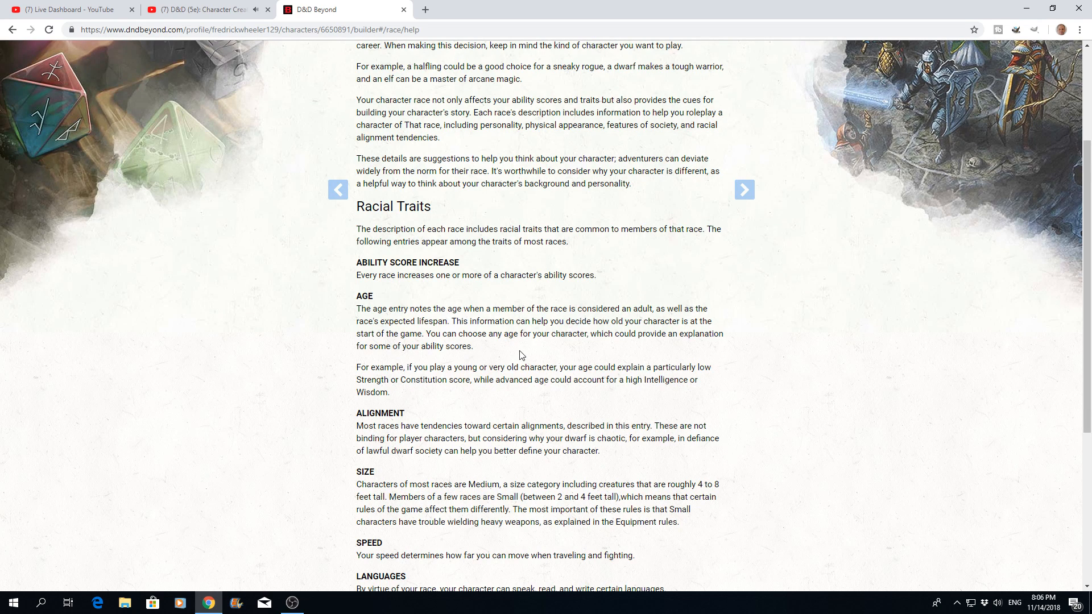
scroll(520, 356, "down", 1)
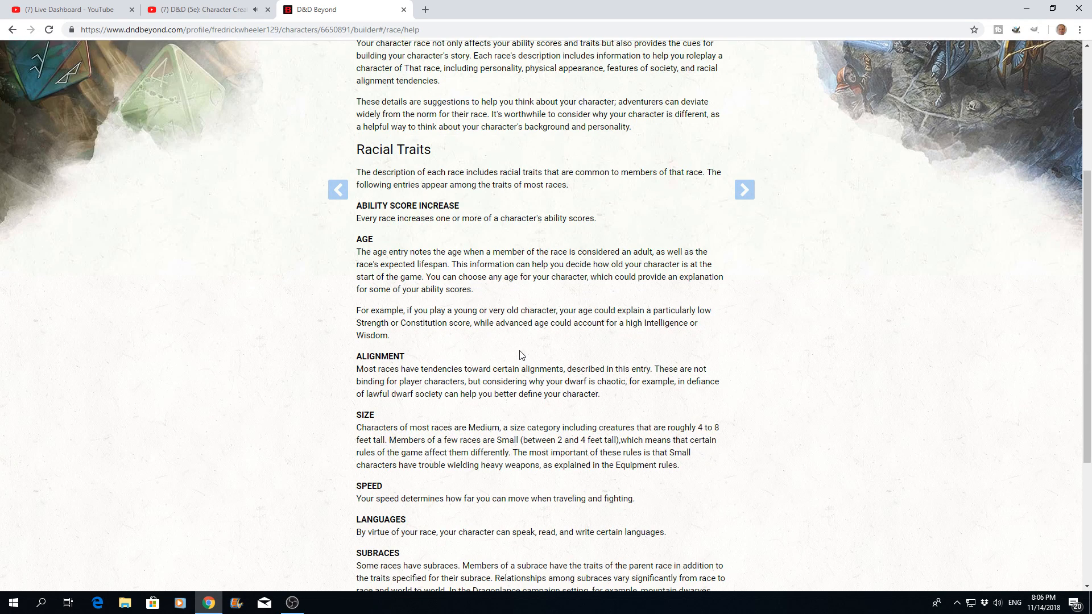
scroll(520, 355, "down", 2)
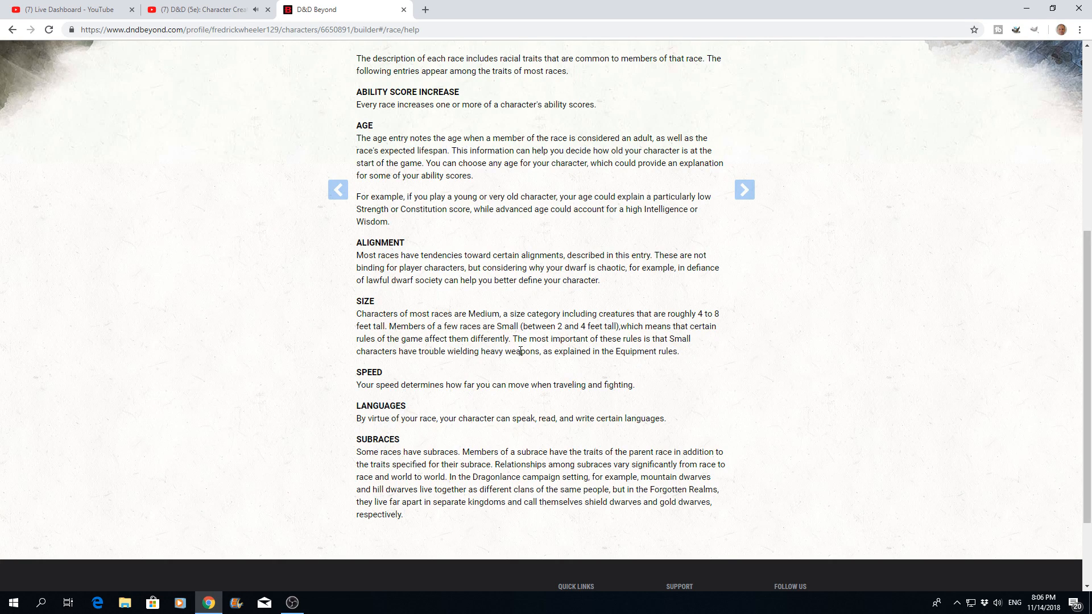
scroll(519, 351, "up", 6)
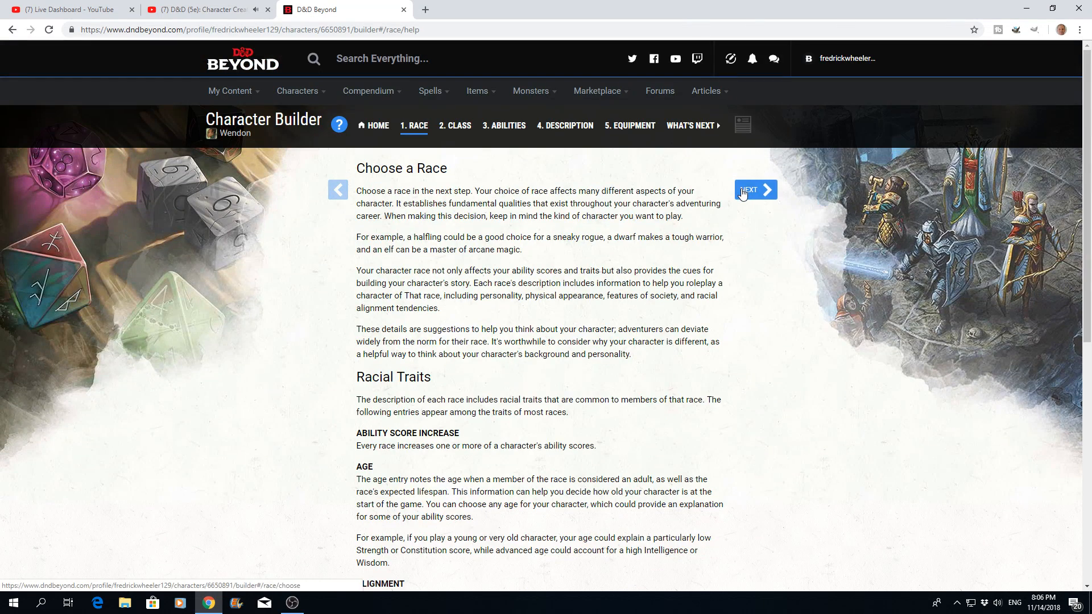
Step: Continue to the race selection list and filter its sources to Basic Rules
left_click(743, 194)
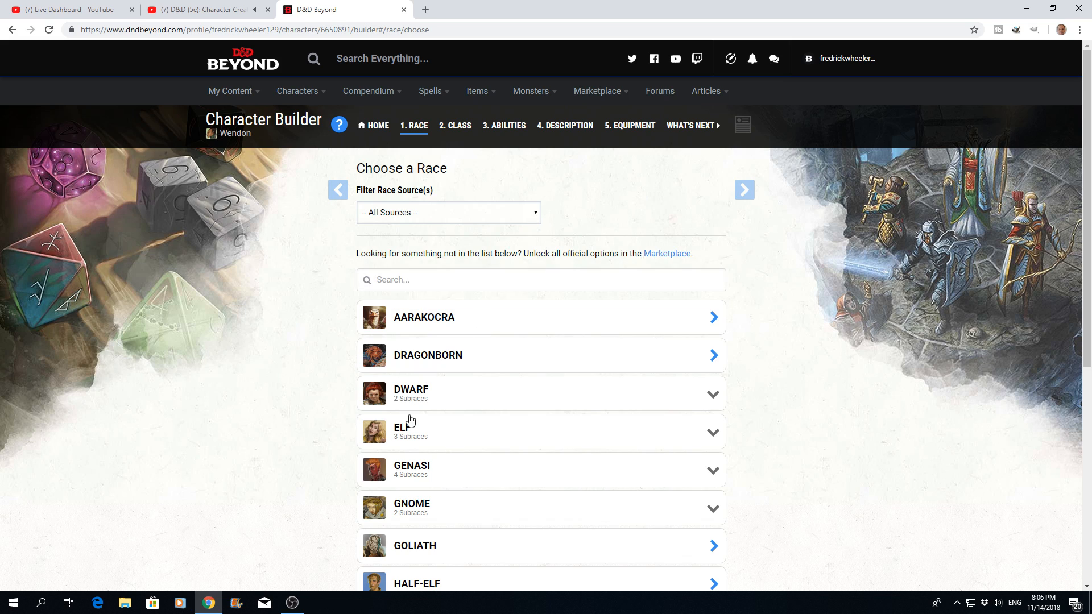
scroll(552, 422, "down", 6)
scroll(551, 417, "up", 6)
left_click(537, 215)
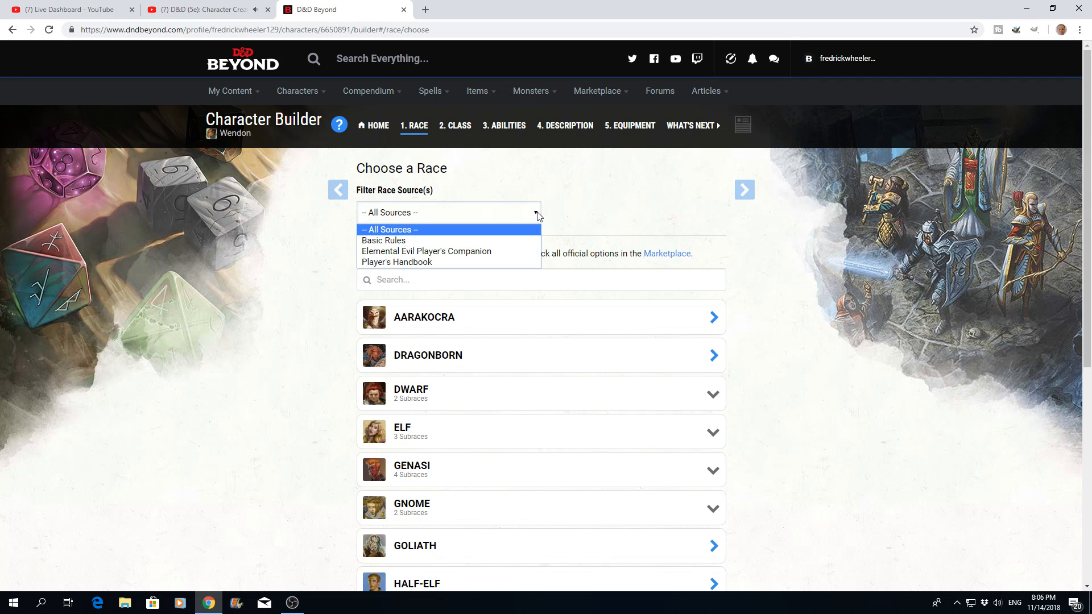
left_click(387, 246)
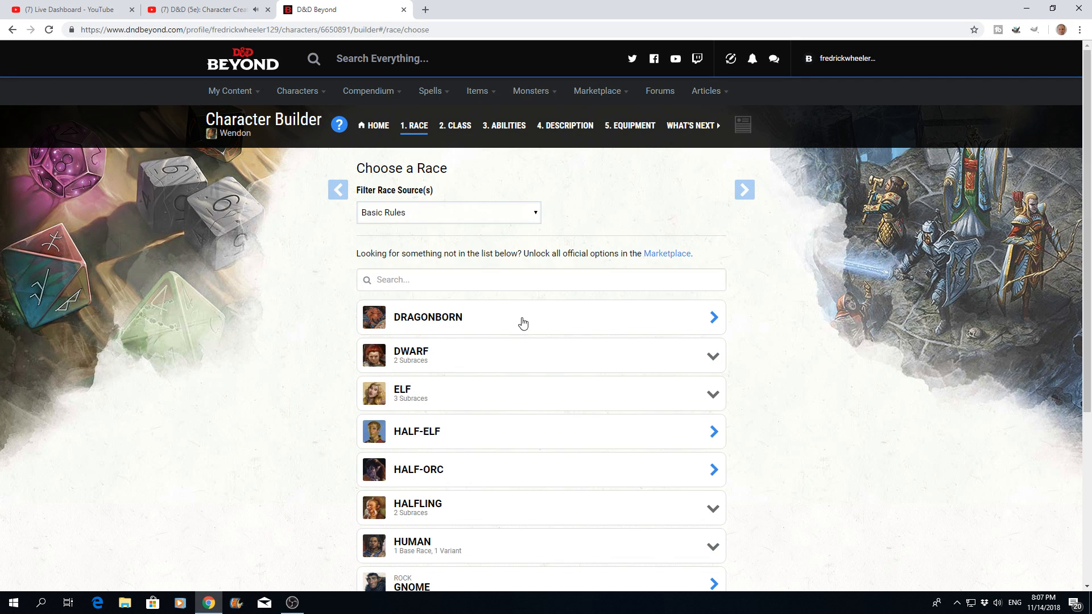
Step: Expand the Elf subraces, review the Wood Elf's details, and choose Wood Elf as the character's race
scroll(546, 321, "down", 4)
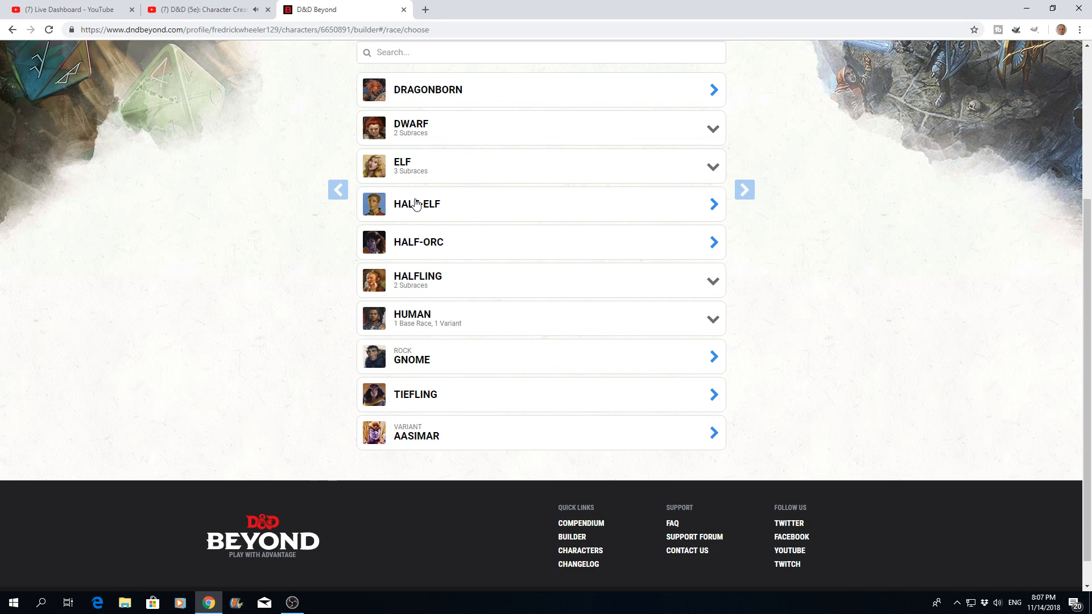
left_click(713, 167)
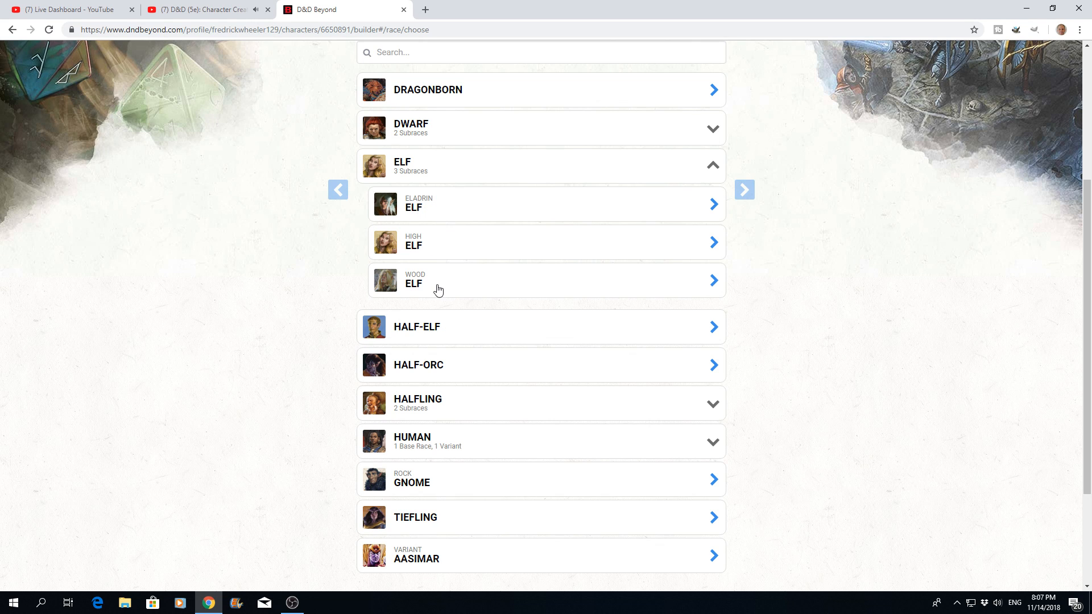
left_click(714, 281)
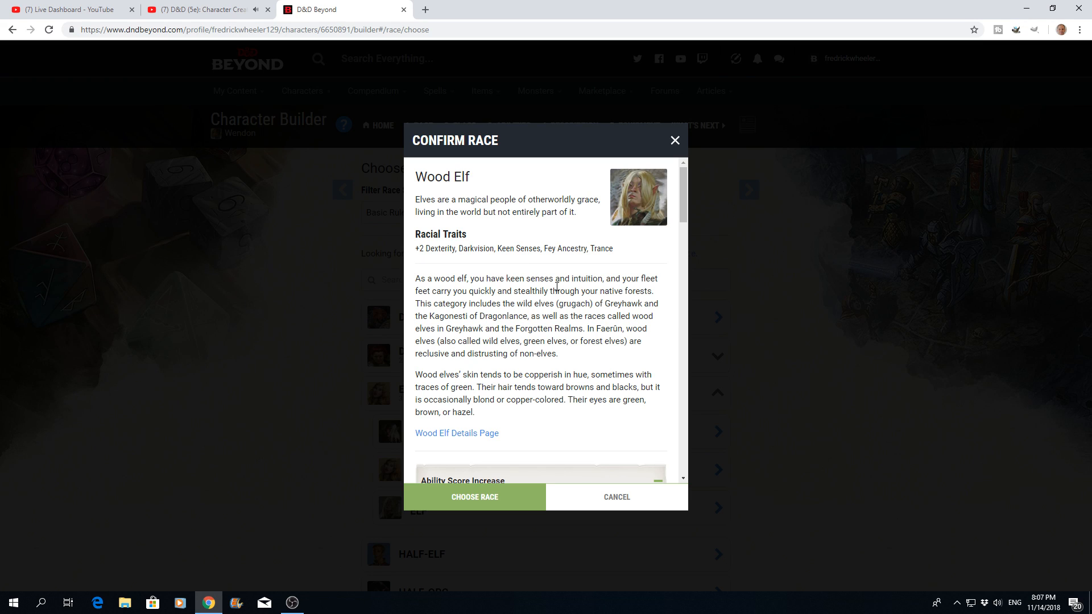
scroll(557, 288, "down", 2)
scroll(557, 287, "down", 4)
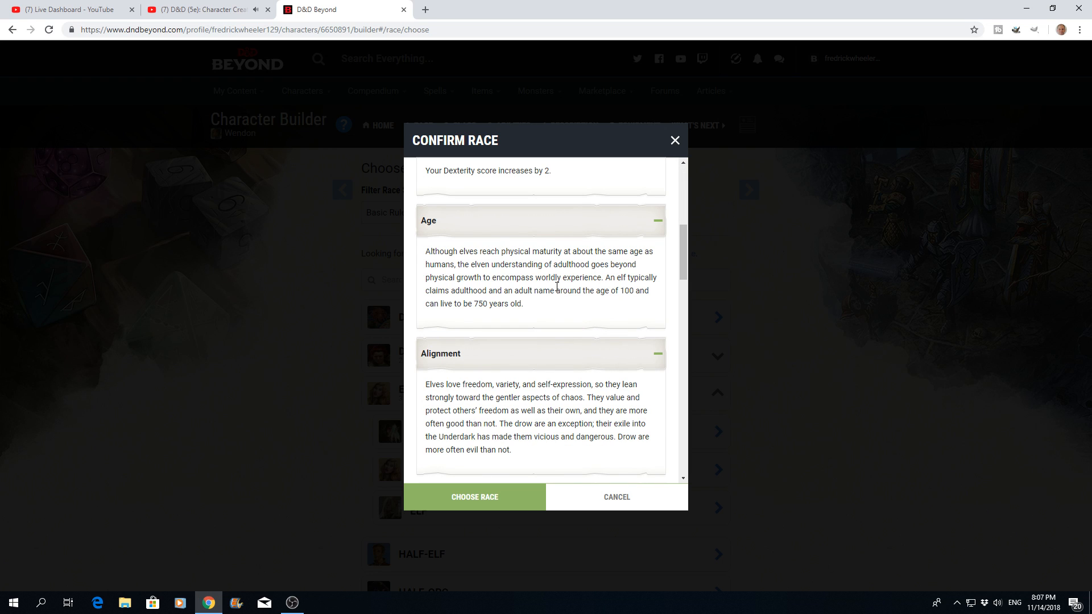
scroll(557, 287, "down", 5)
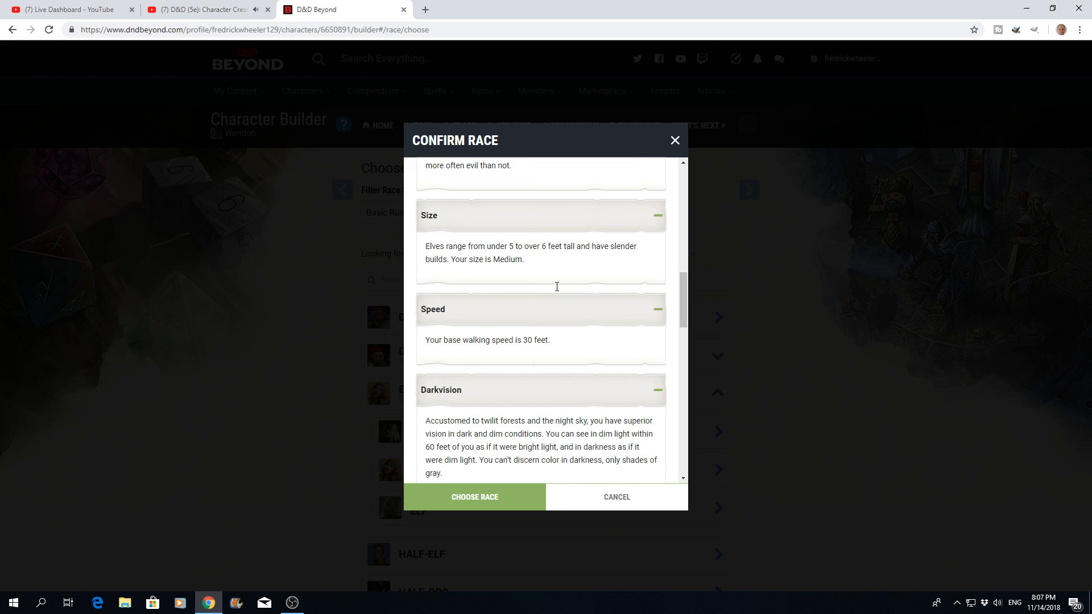
scroll(557, 287, "down", 9)
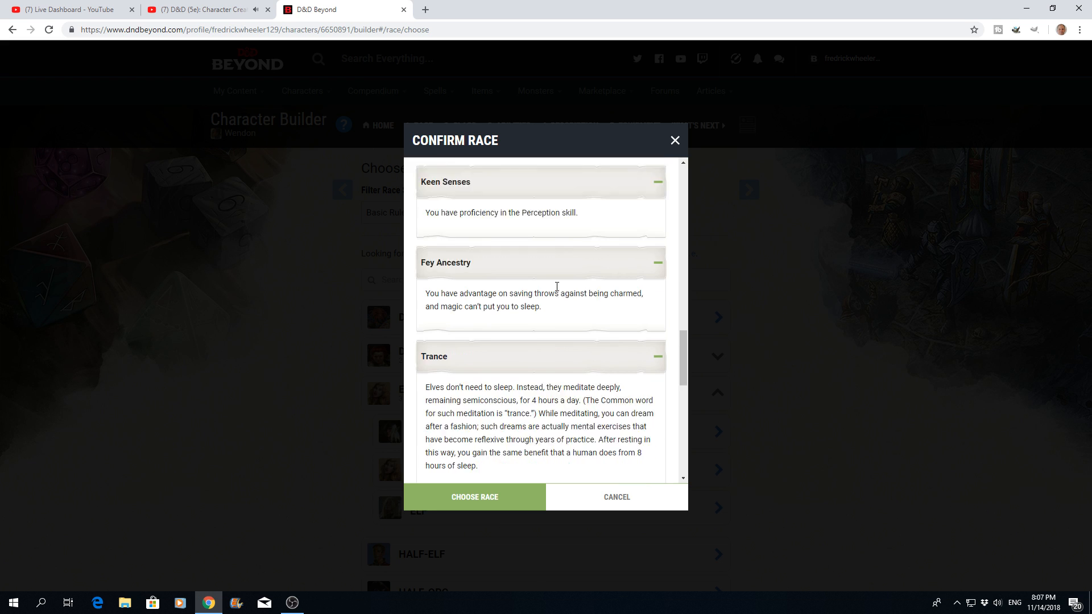
scroll(557, 287, "down", 5)
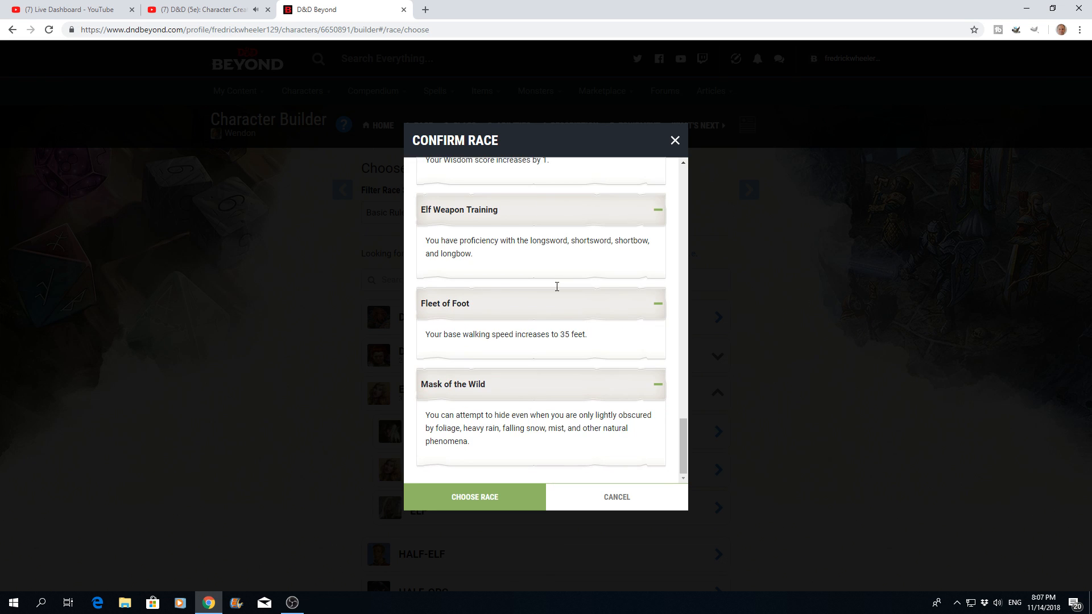
left_click(473, 497)
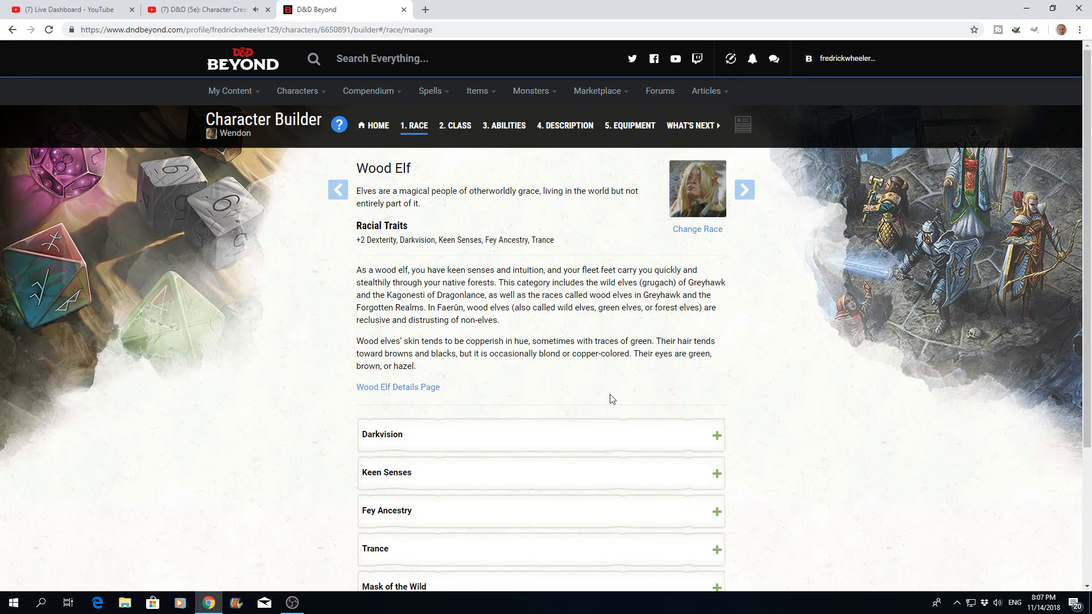
Step: Read the Wood Elf's Darkvision, Keen Senses, Fey Ancestry, Trance and Mask of the Wild trait descriptions
scroll(611, 396, "down", 2)
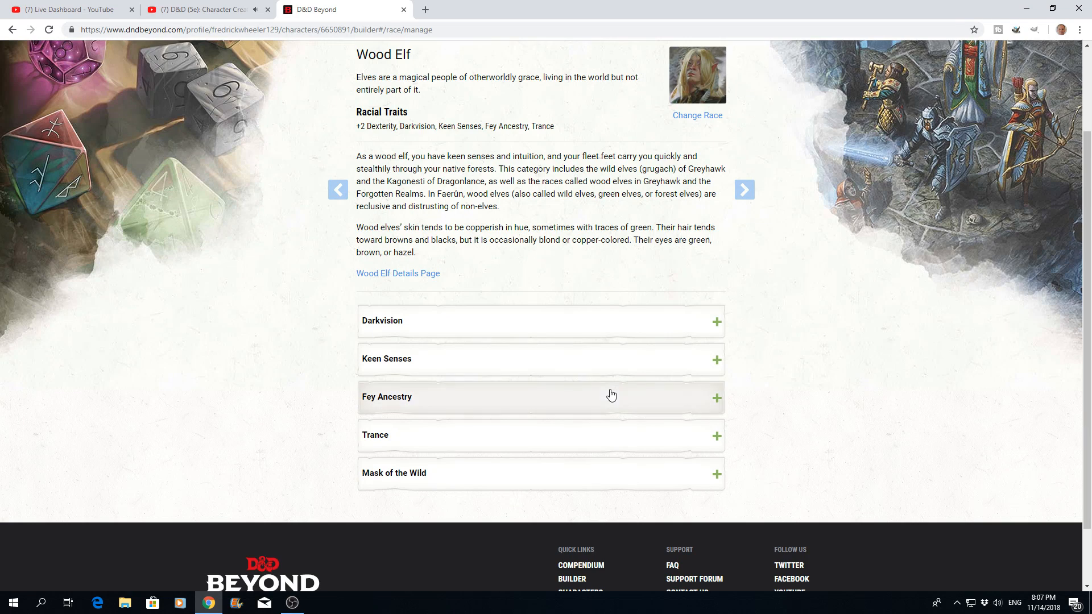
left_click(715, 321)
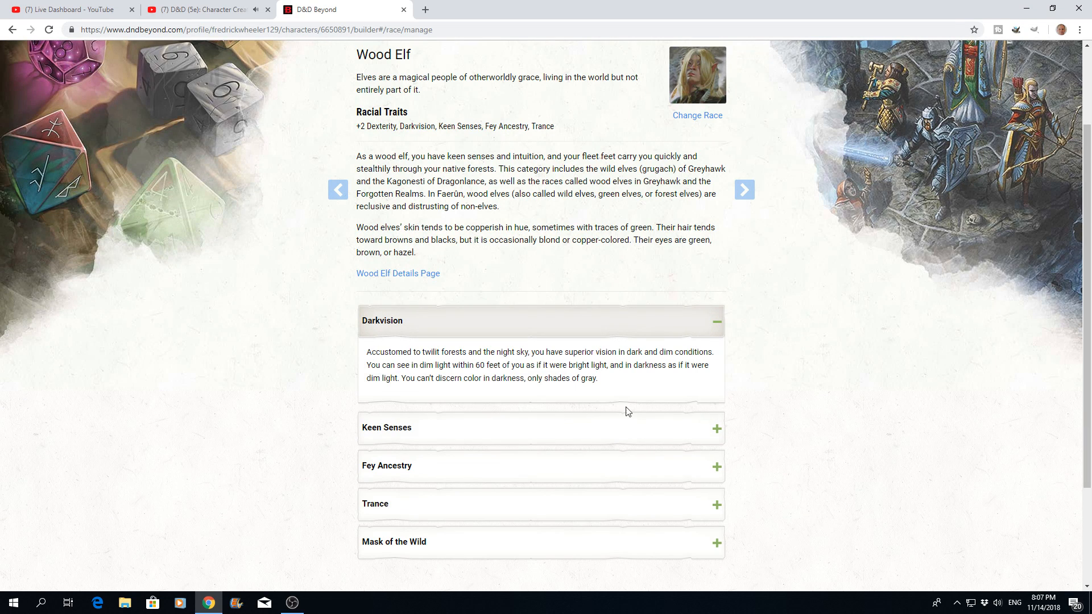
left_click(712, 432)
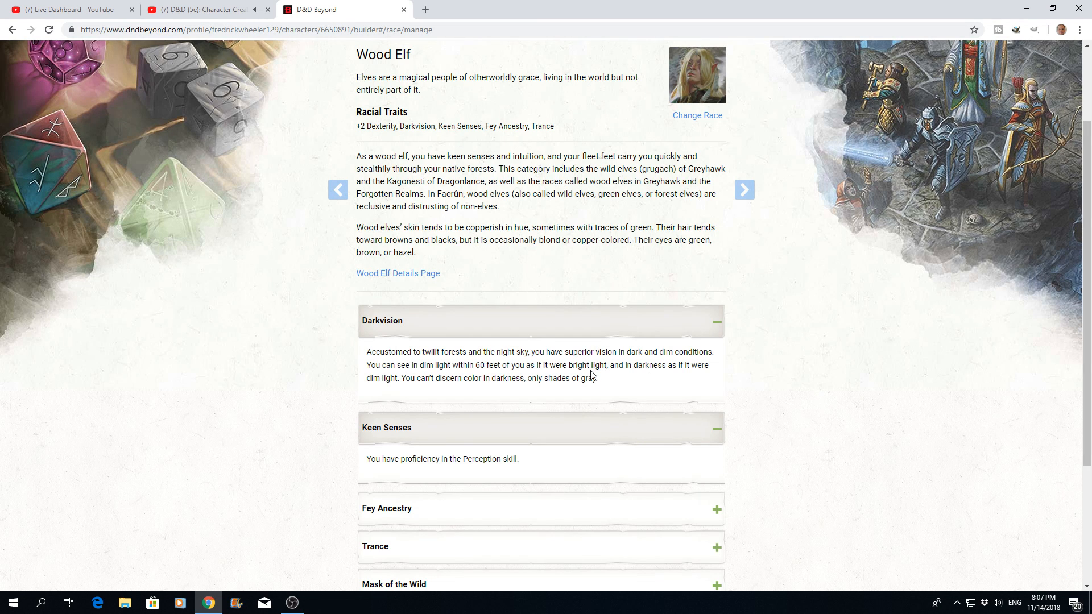
scroll(592, 376, "down", 2)
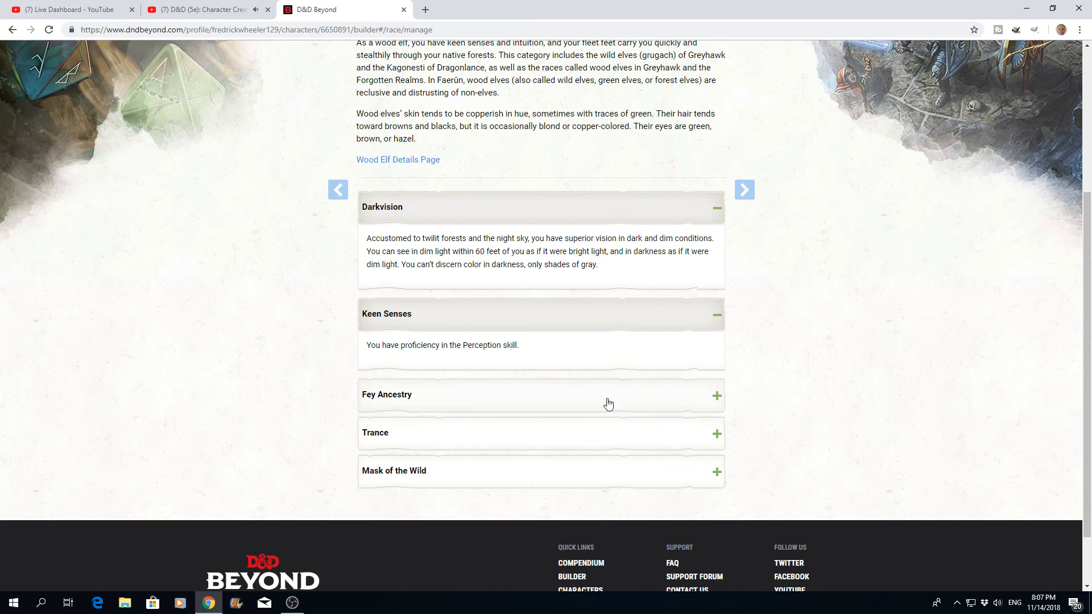
left_click(716, 399)
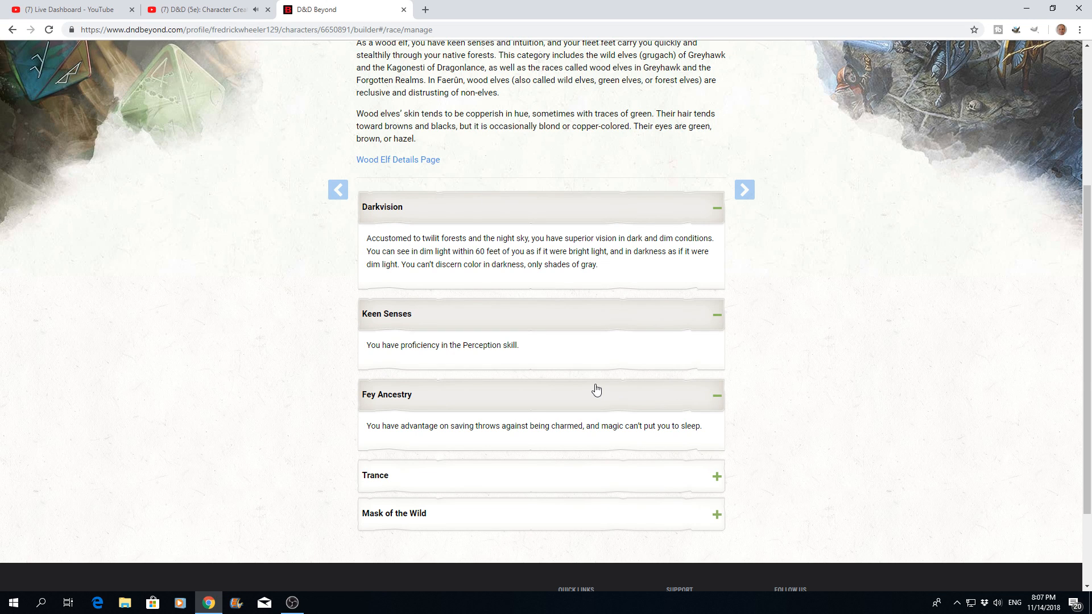
scroll(596, 391, "down", 2)
left_click(715, 365)
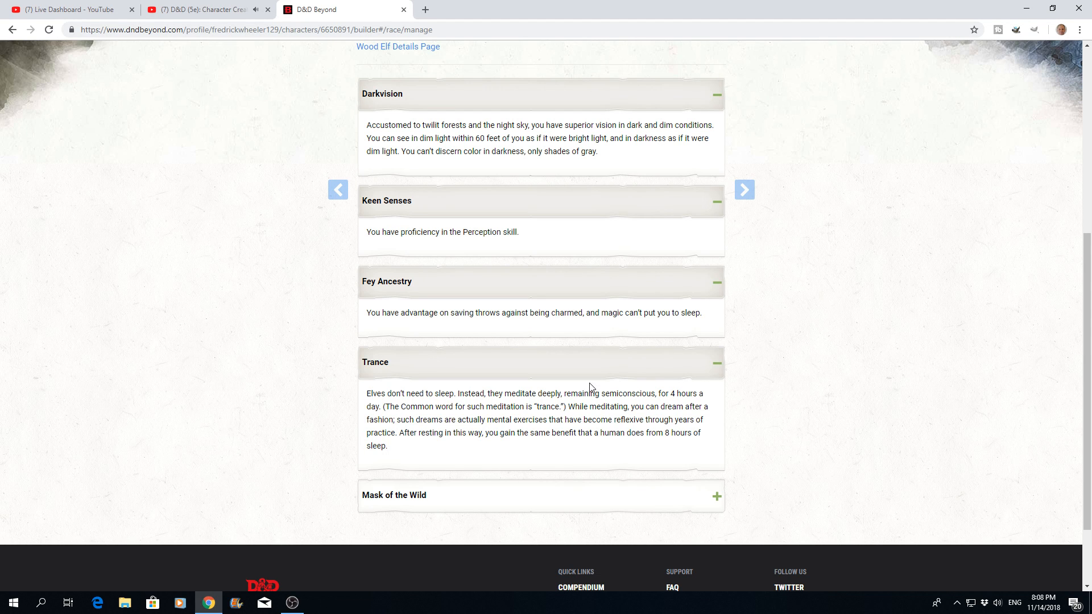
scroll(518, 433, "down", 2)
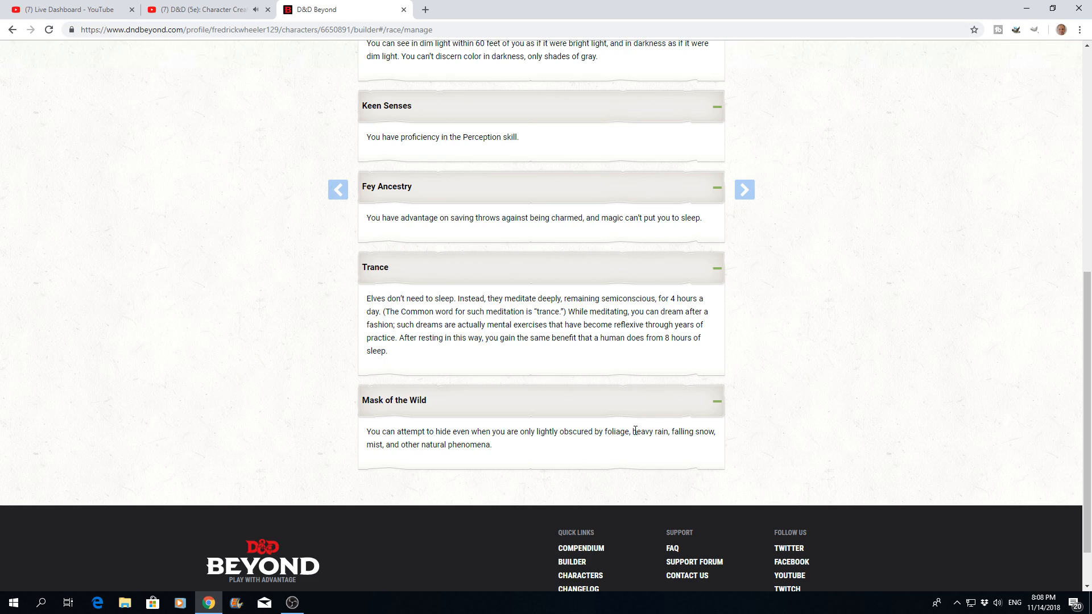
Step: Proceed to the class stage and continue past its guidance to the class selection list
scroll(655, 448, "up", 8)
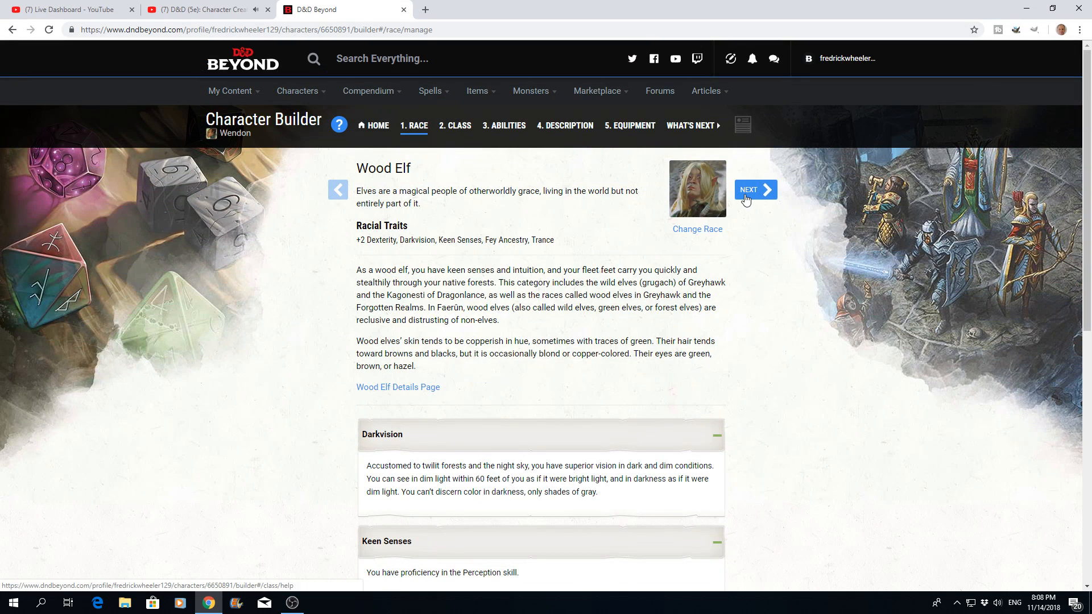
left_click(745, 194)
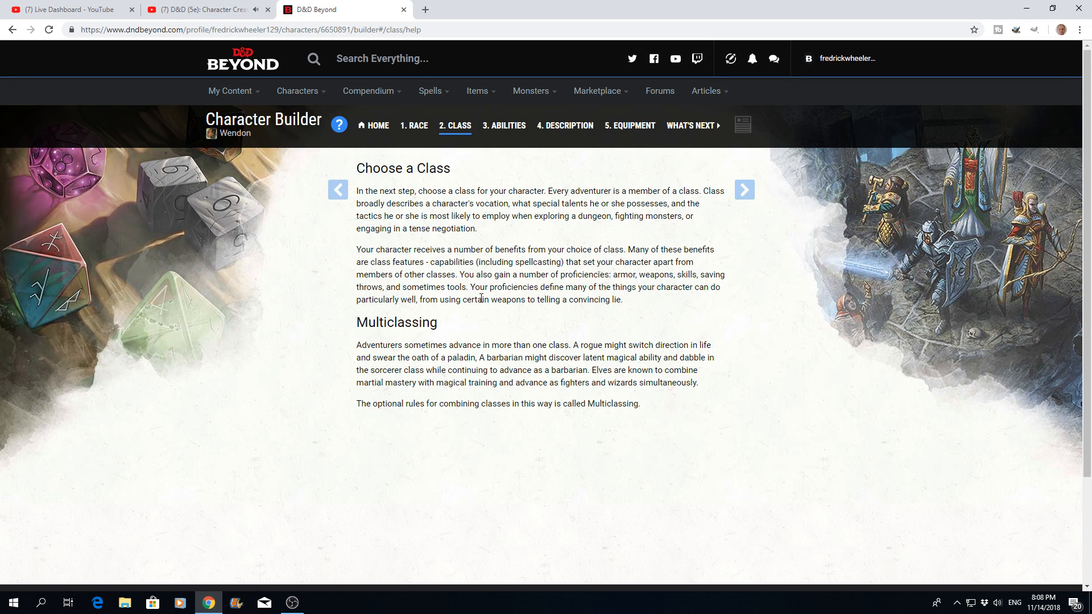
left_click(743, 195)
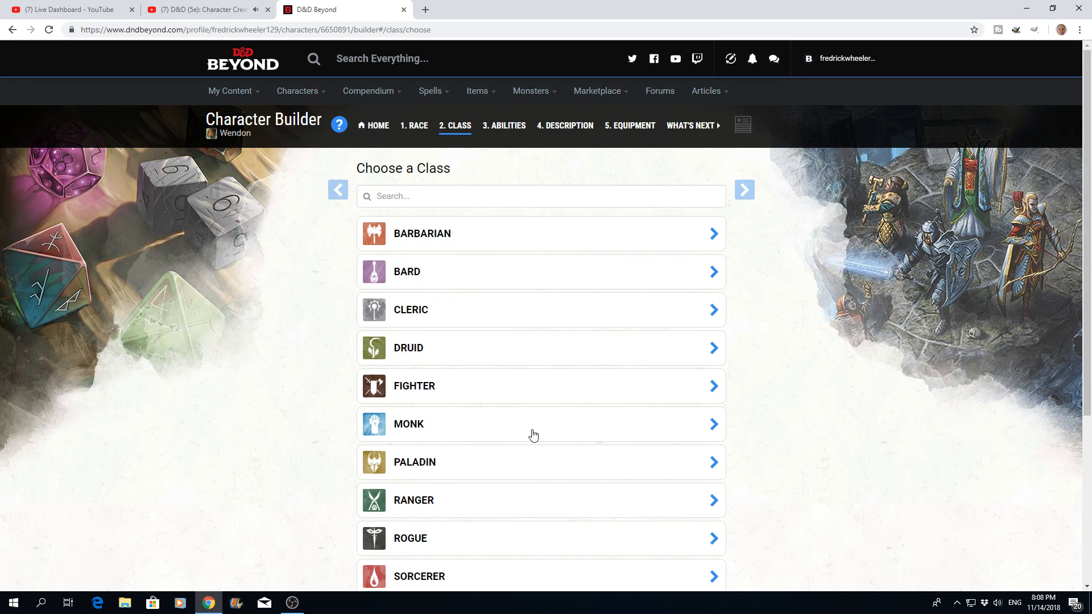
Step: Review the Ranger's hit points, proficiencies and class features, and add Ranger as the character's class
left_click(713, 504)
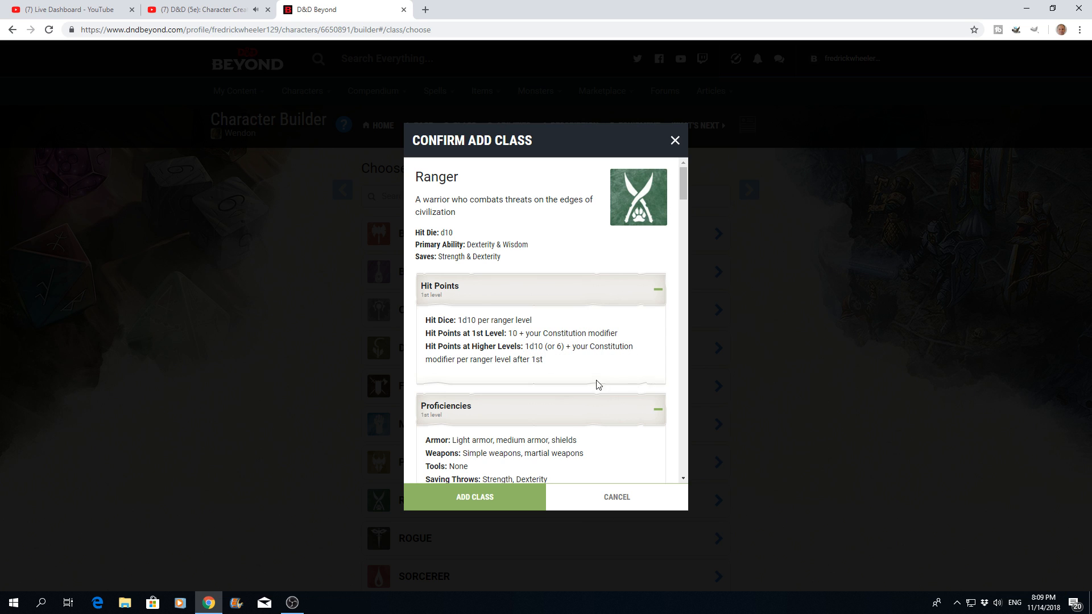
scroll(567, 373, "down", 1)
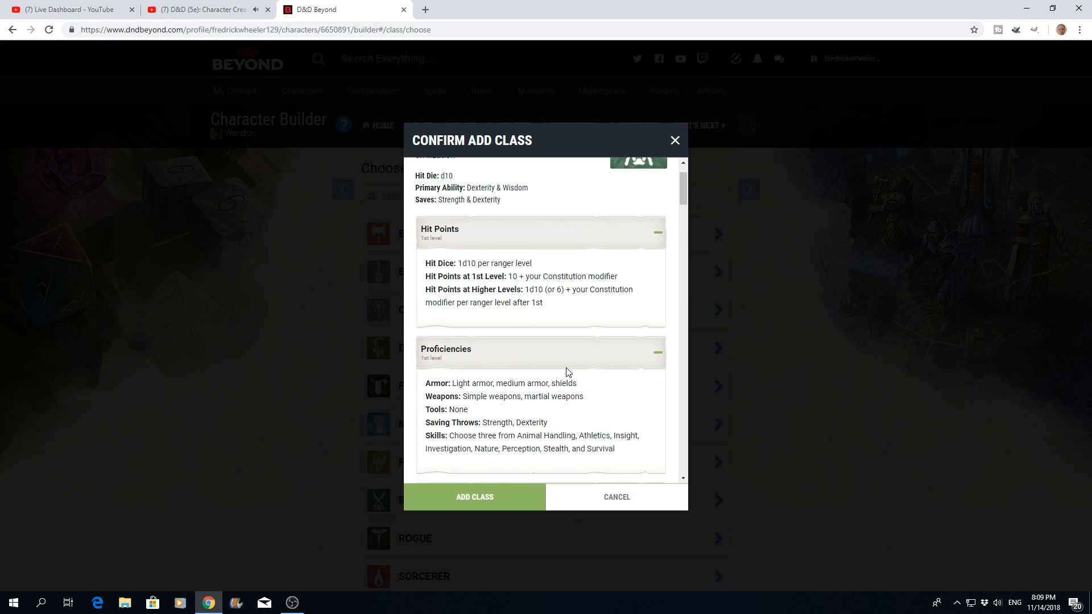
scroll(566, 373, "down", 1)
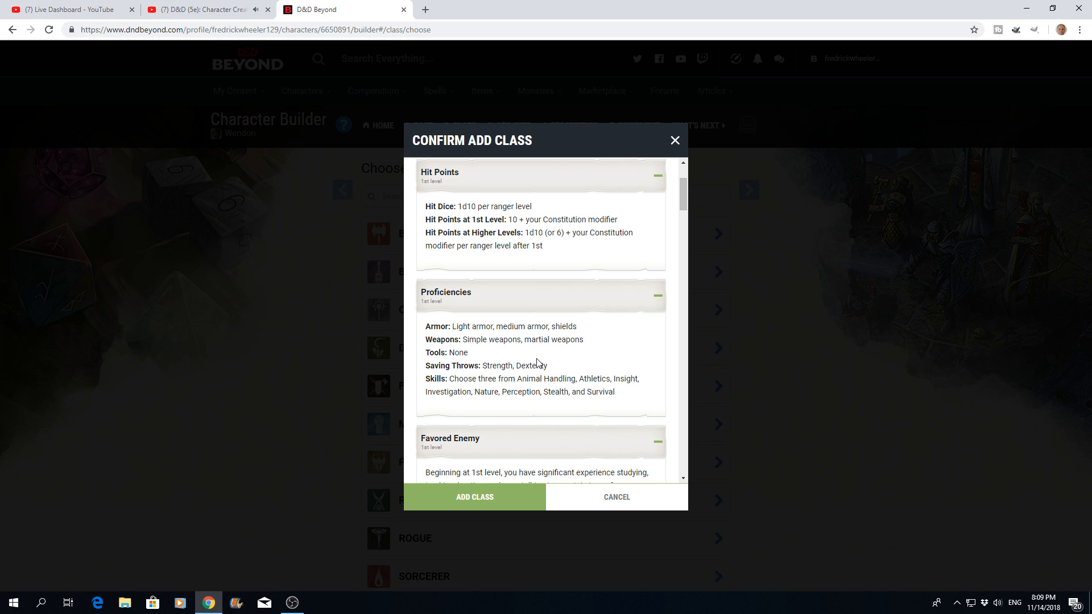
scroll(538, 362, "down", 1)
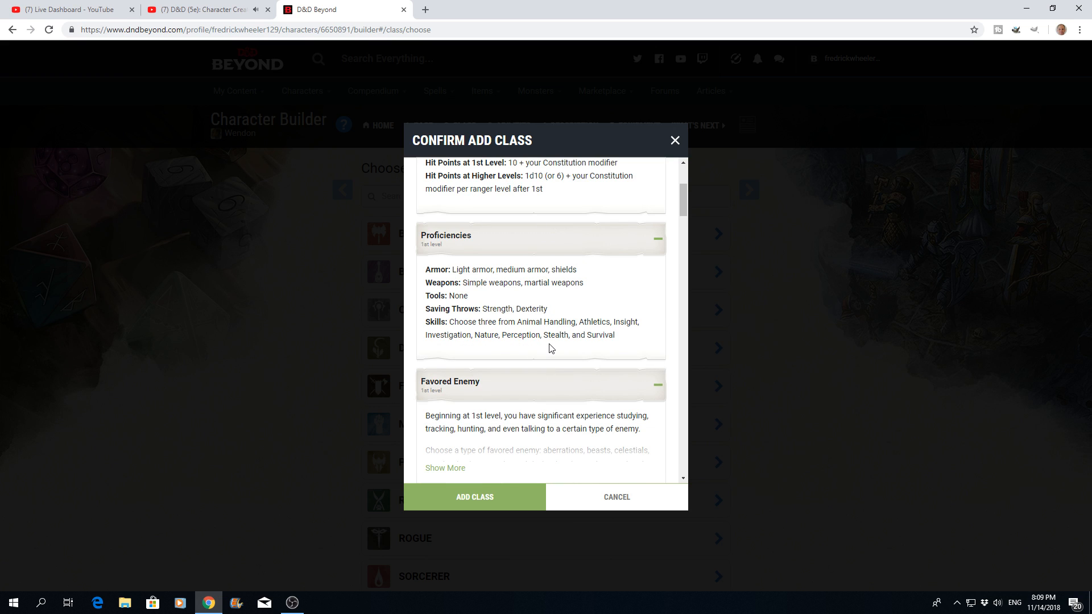
scroll(552, 348, "down", 2)
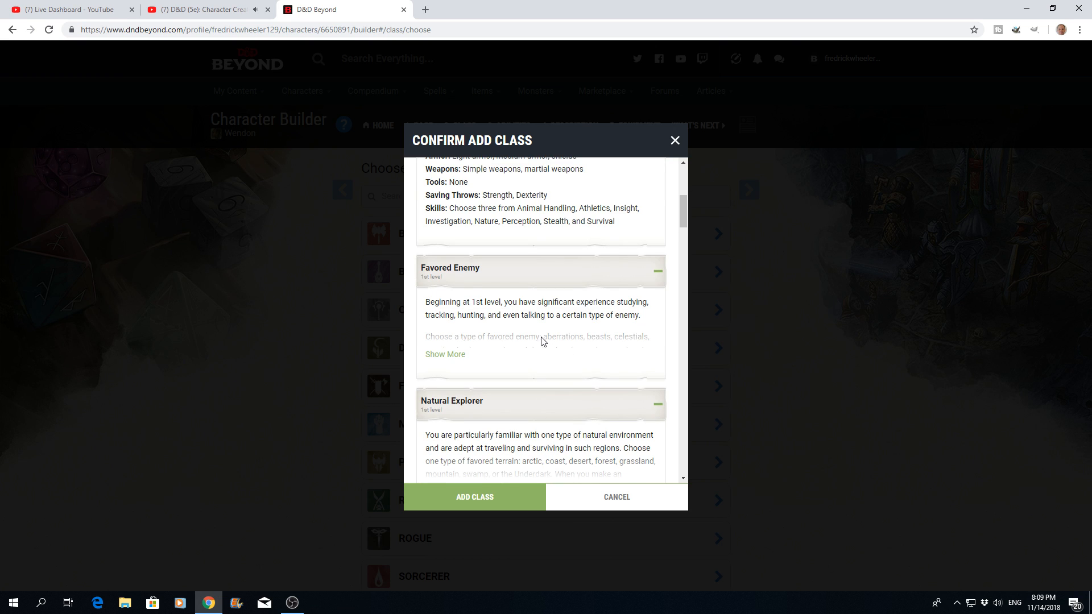
scroll(543, 340, "down", 3)
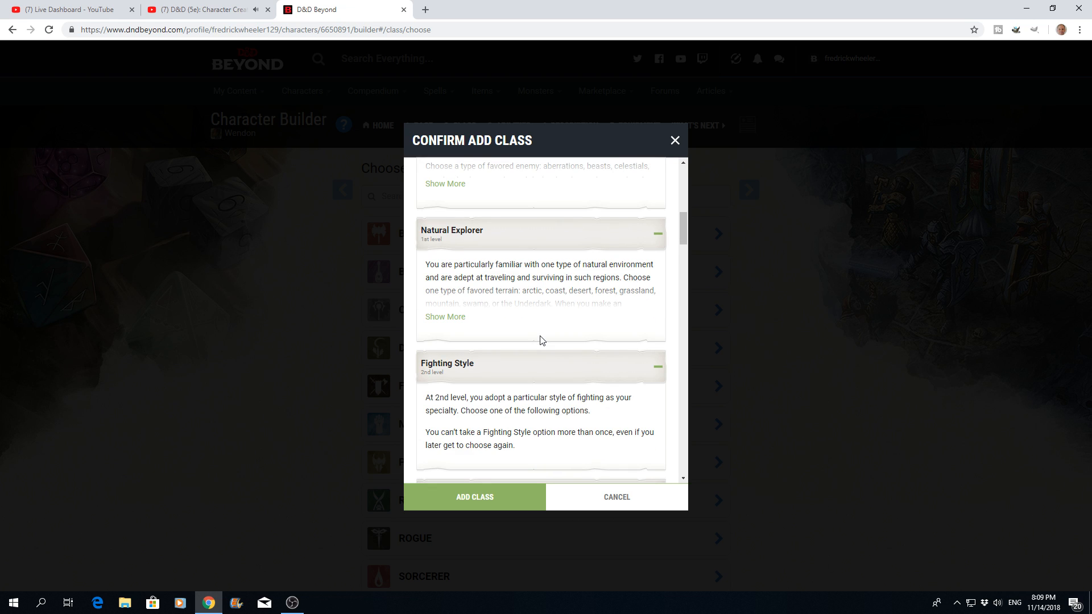
scroll(542, 340, "down", 2)
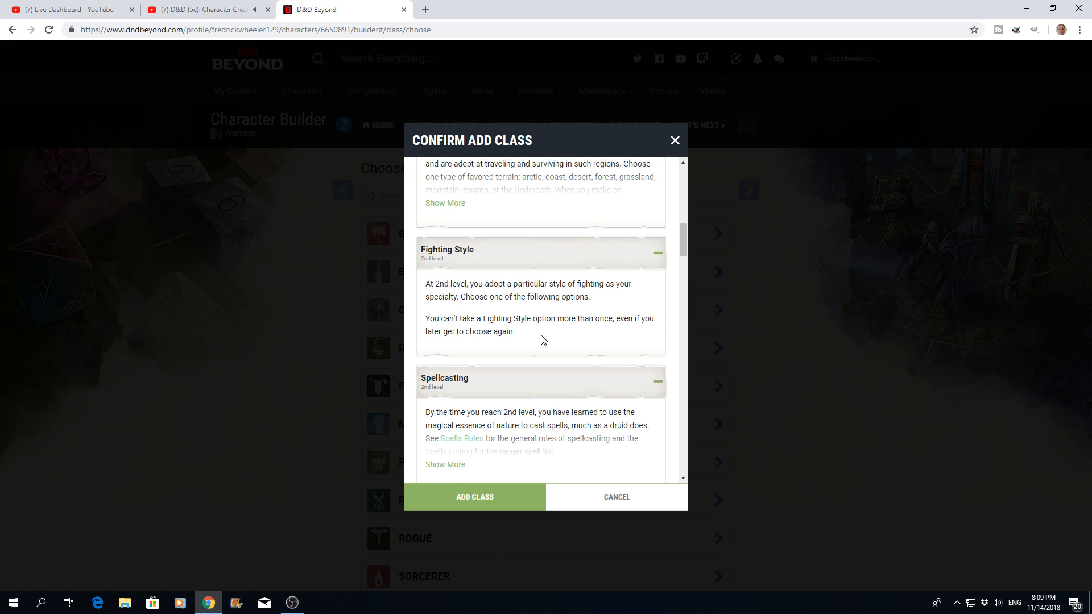
left_click(480, 501)
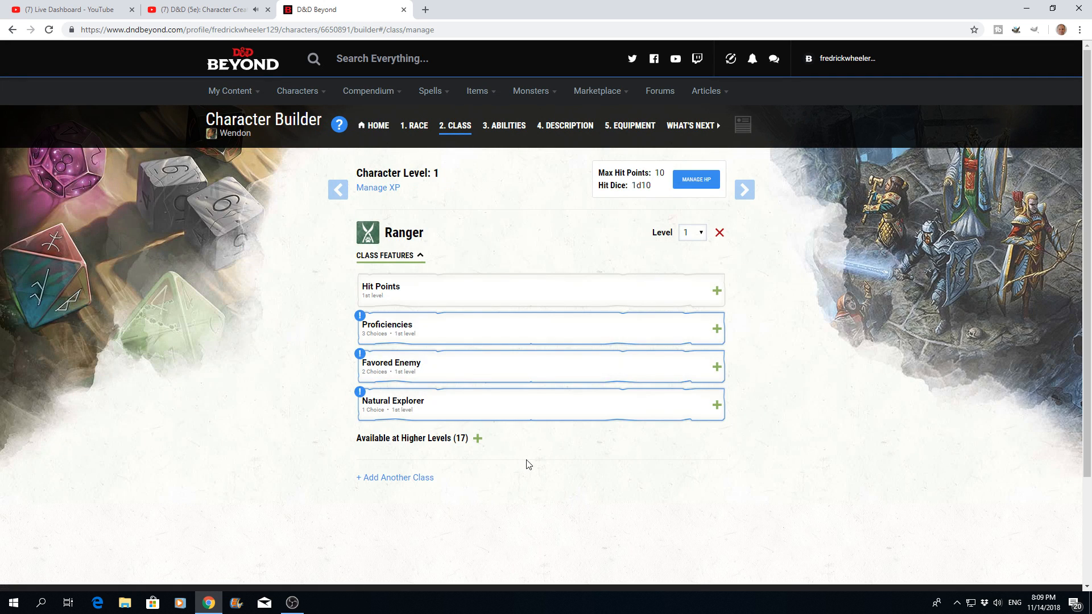
Step: Examine the Ranger's Hit Points feature and the selectable class levels, keeping the level at 1
left_click(718, 292)
left_click(703, 235)
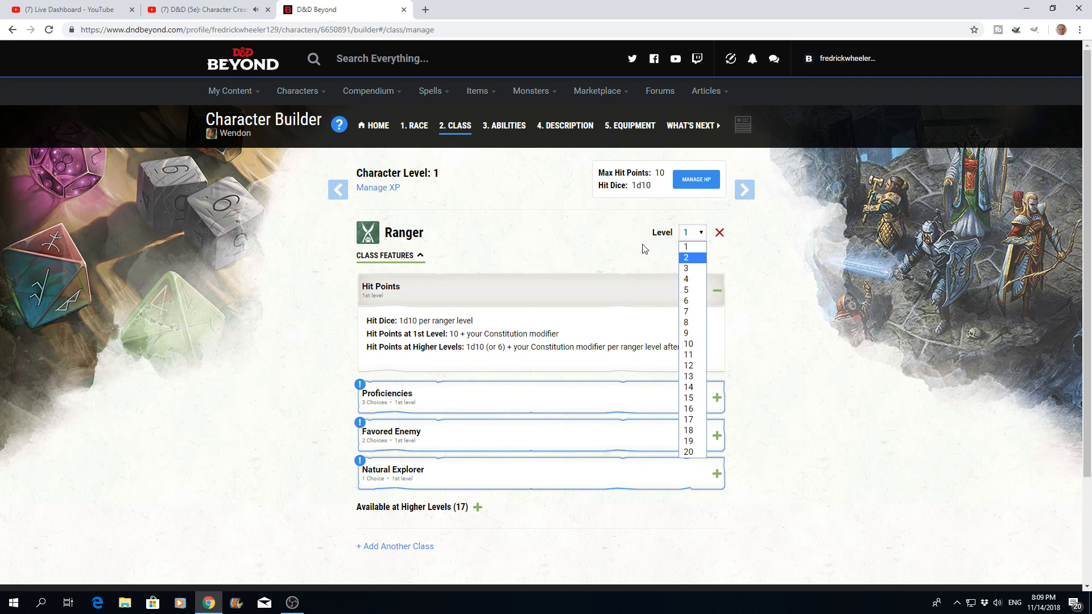
left_click(641, 260)
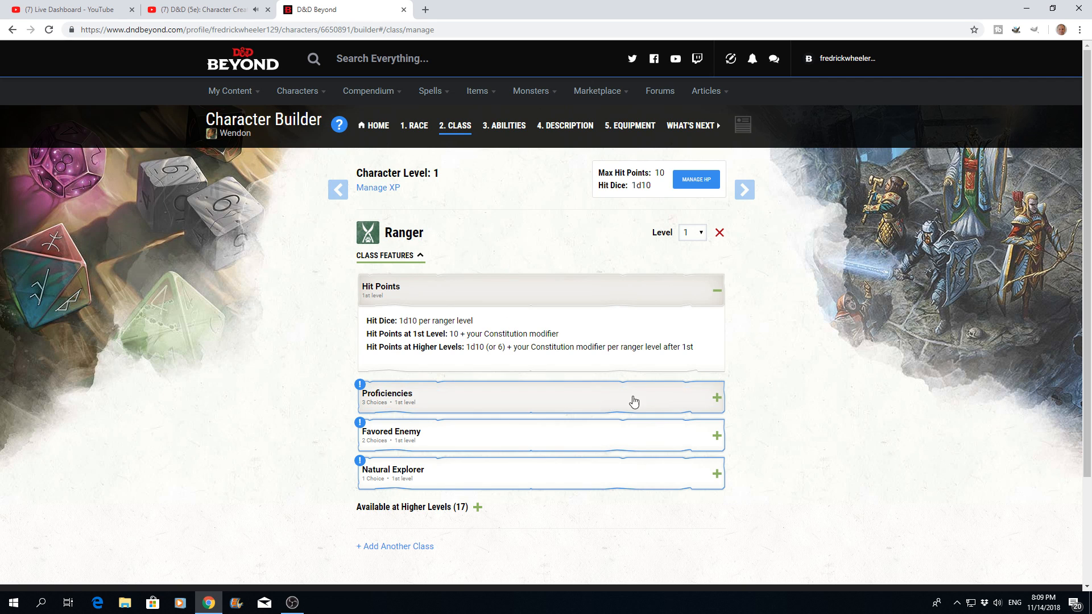
Step: Choose Nature, Stealth and Athletics as the three Ranger skills under Proficiencies
left_click(719, 404)
scroll(556, 354, "down", 2)
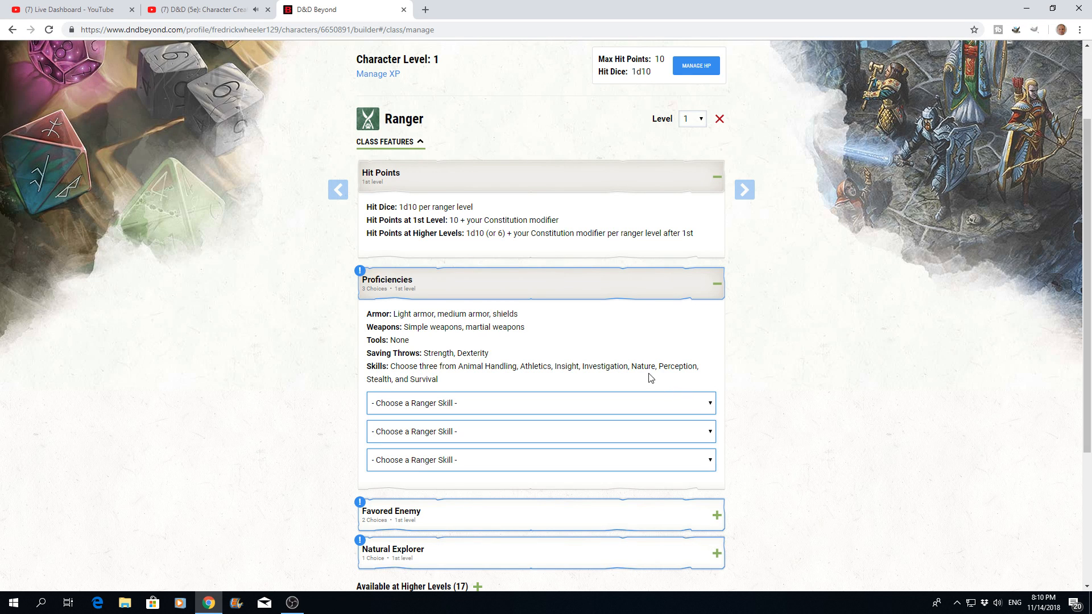
left_click(711, 405)
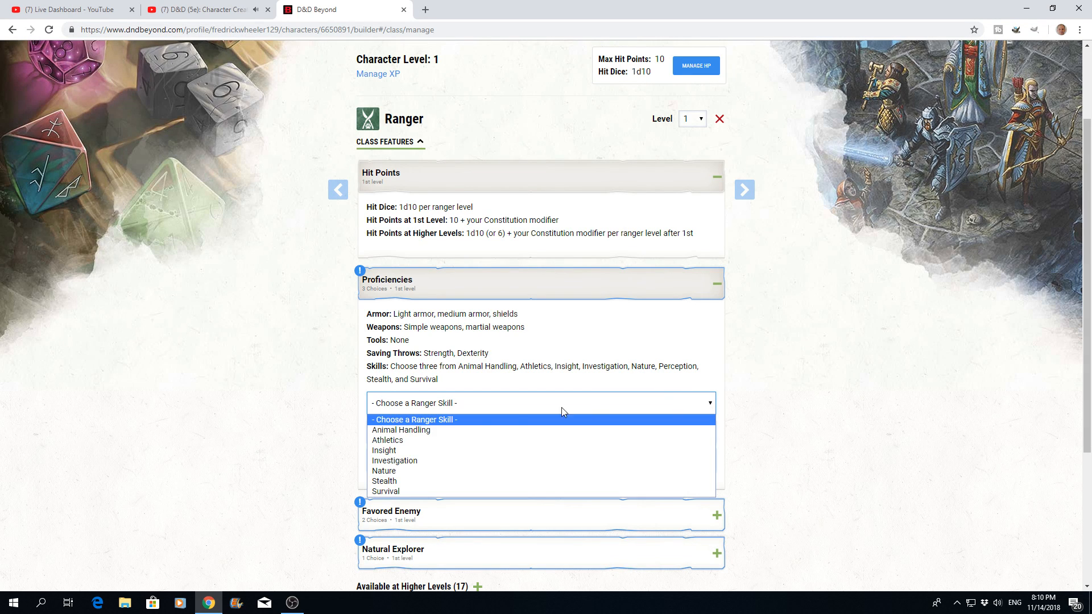
left_click(386, 472)
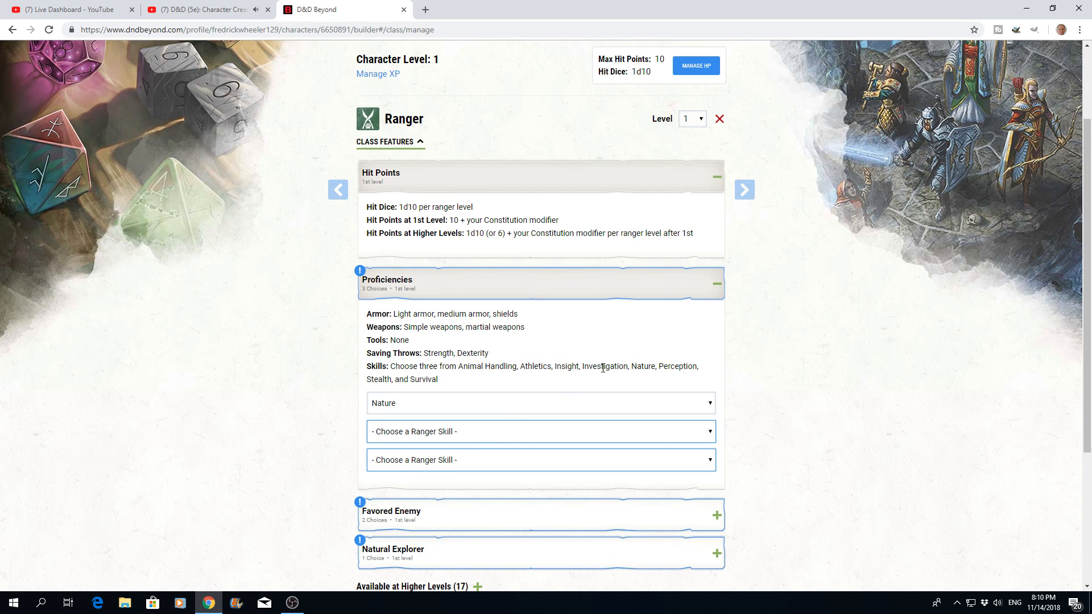
left_click(711, 436)
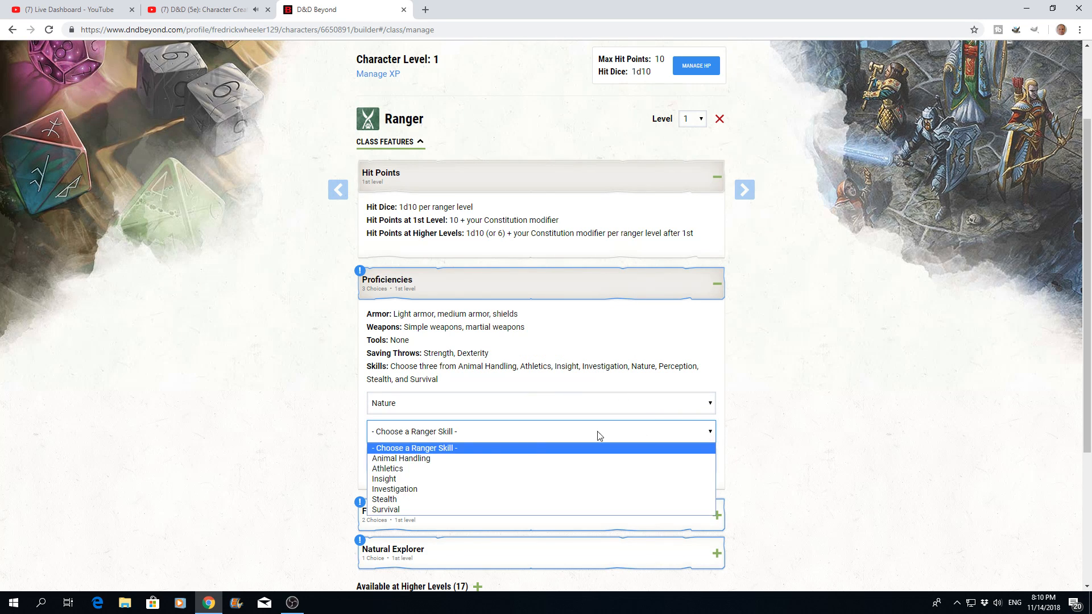
left_click(392, 501)
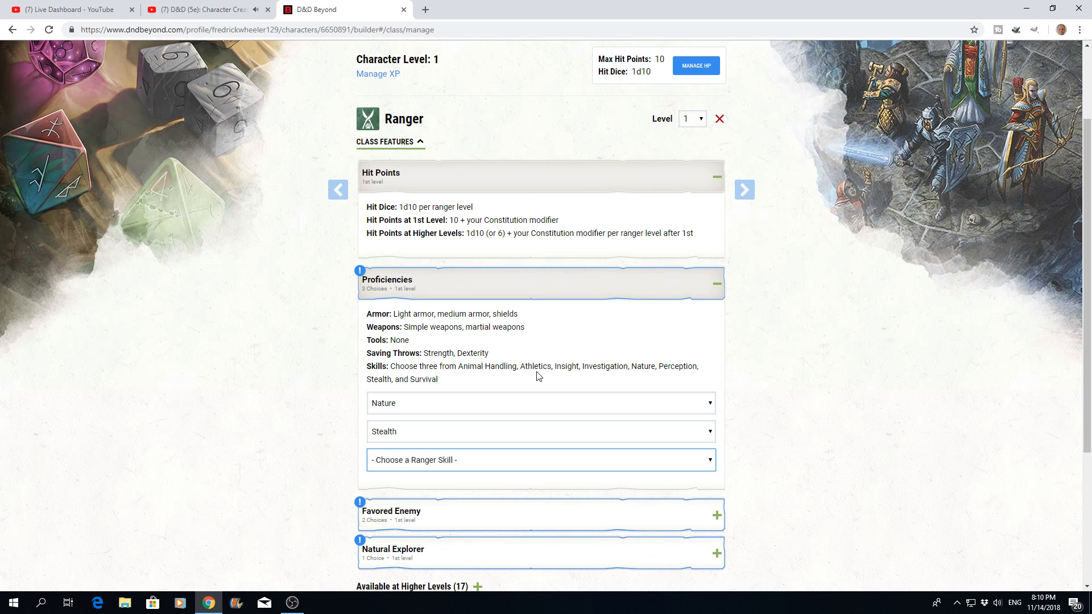
left_click(711, 464)
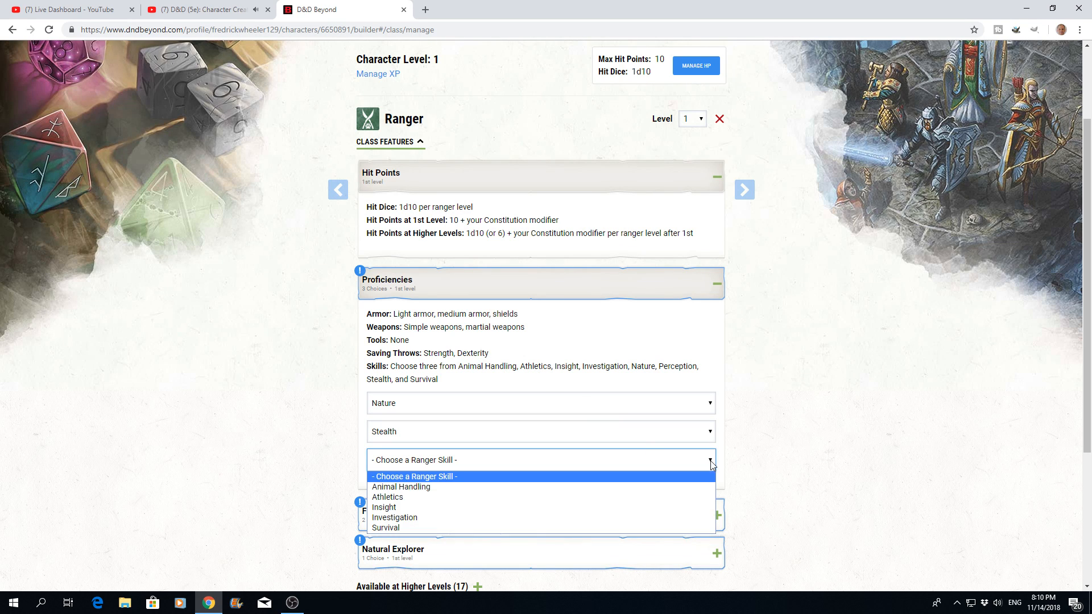
left_click(391, 498)
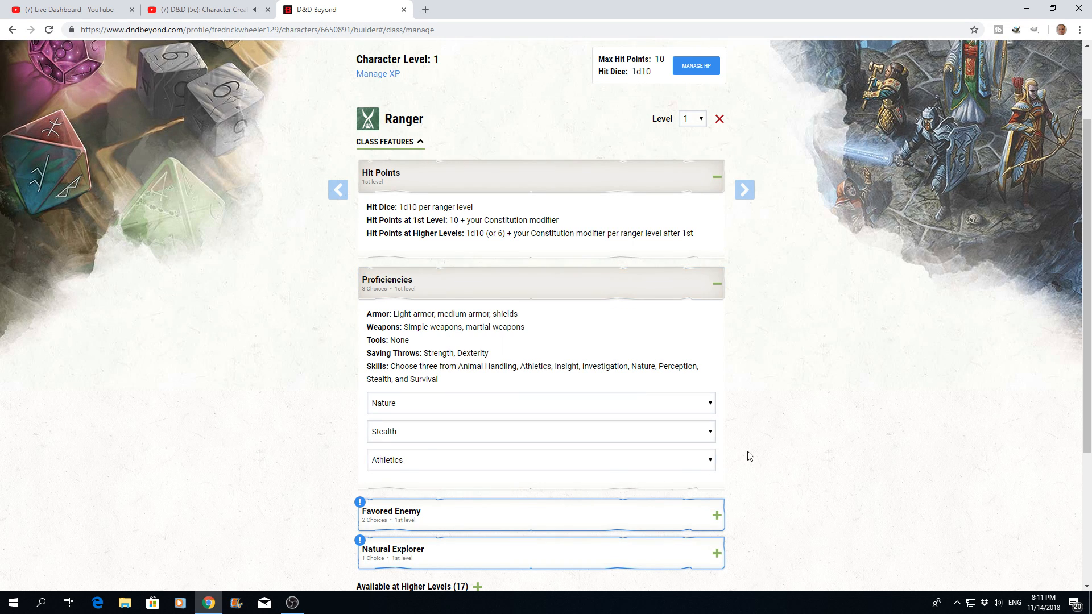
Step: Expand the Ranger's Favored Enemy feature and choose Humanoids as the favored enemy type
scroll(750, 456, "down", 2)
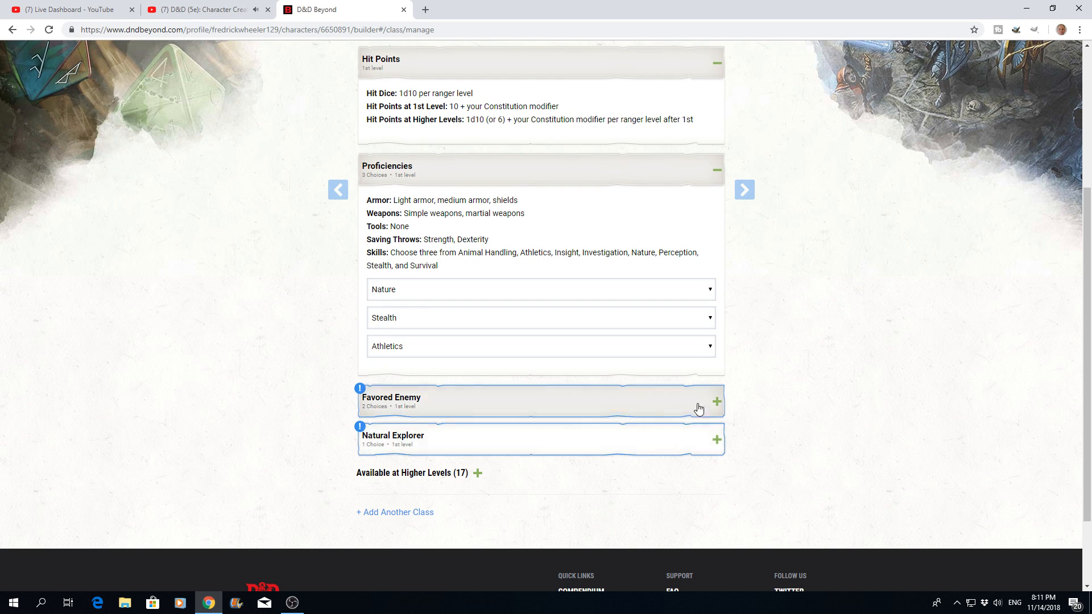
left_click(716, 404)
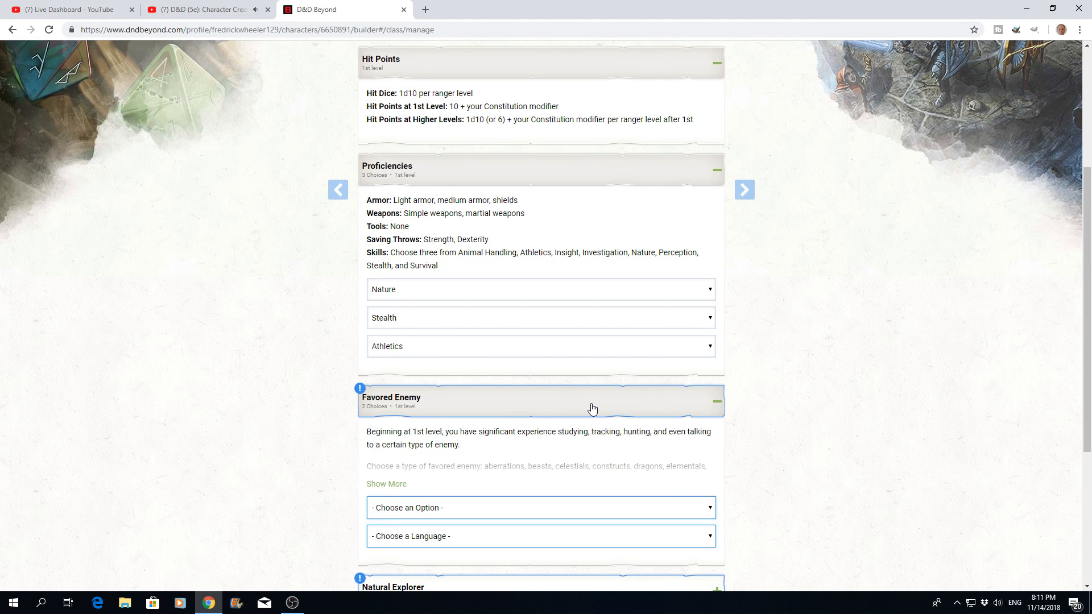
scroll(592, 408, "down", 2)
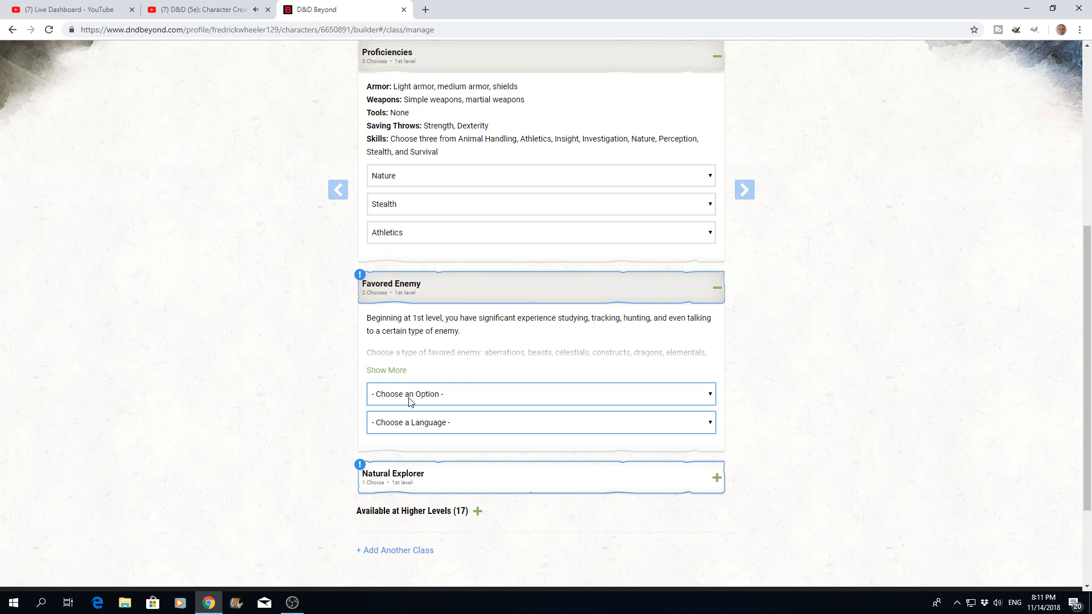
left_click(711, 398)
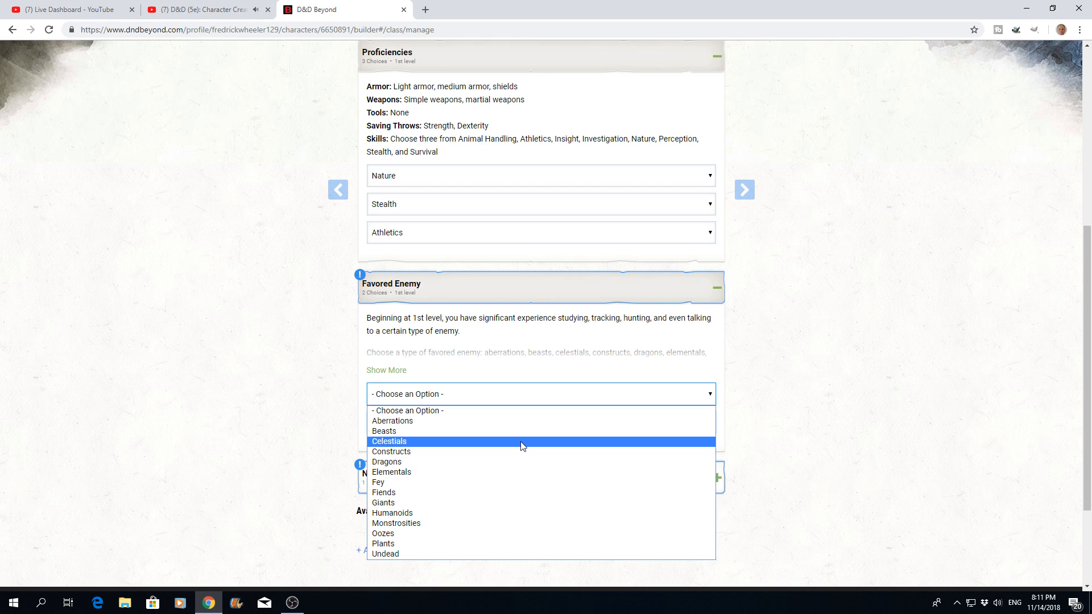
left_click(396, 514)
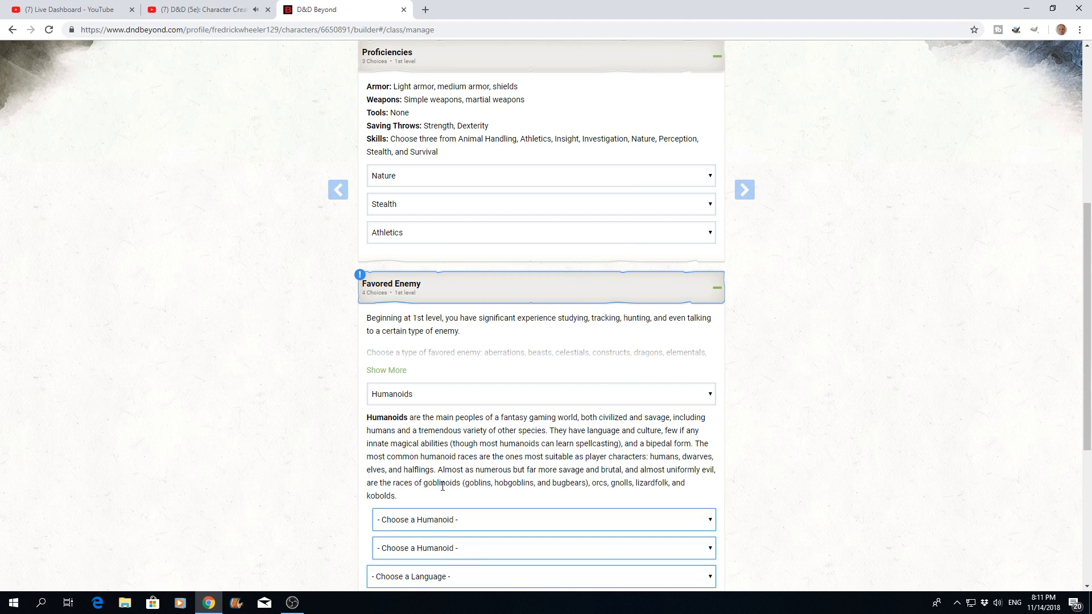
Step: Choose Orcs and Goblinoids as the two humanoid races for the Favored Enemy feature
scroll(514, 446, "down", 2)
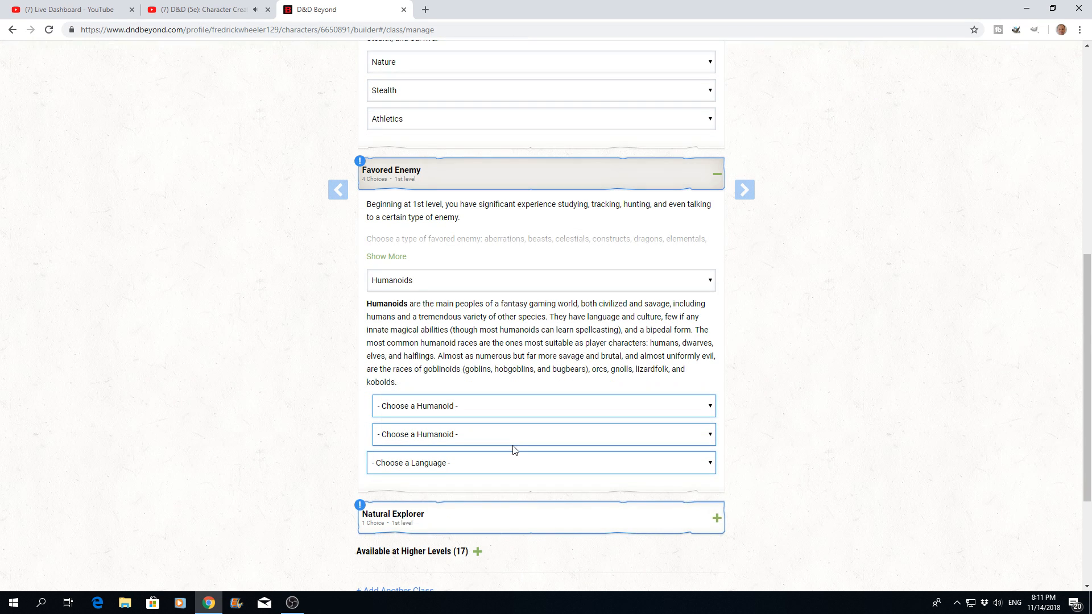
left_click(711, 409)
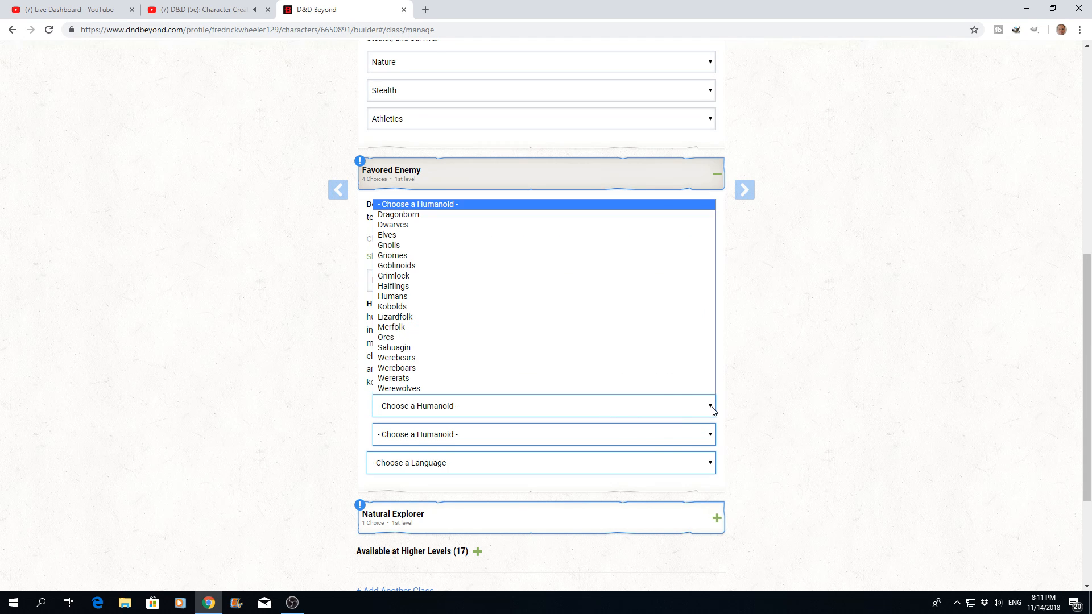
left_click(394, 338)
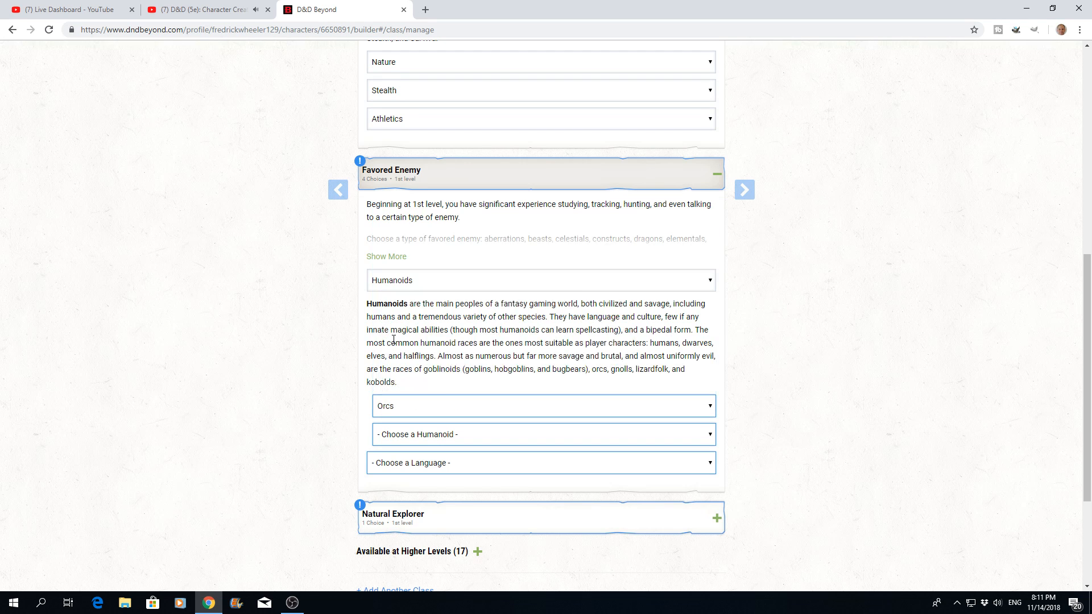
left_click(712, 436)
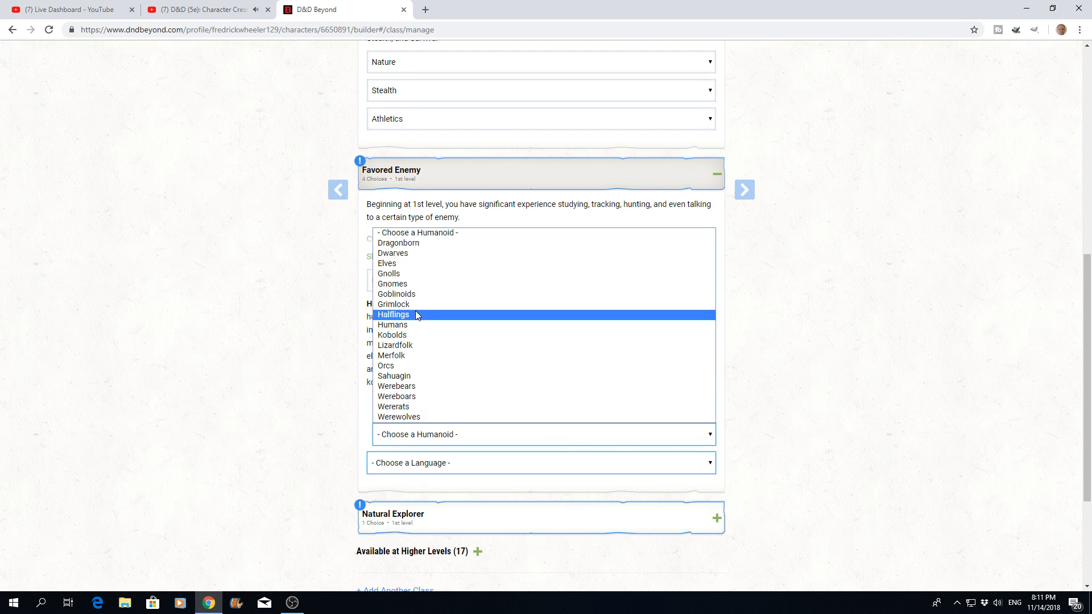
left_click(406, 297)
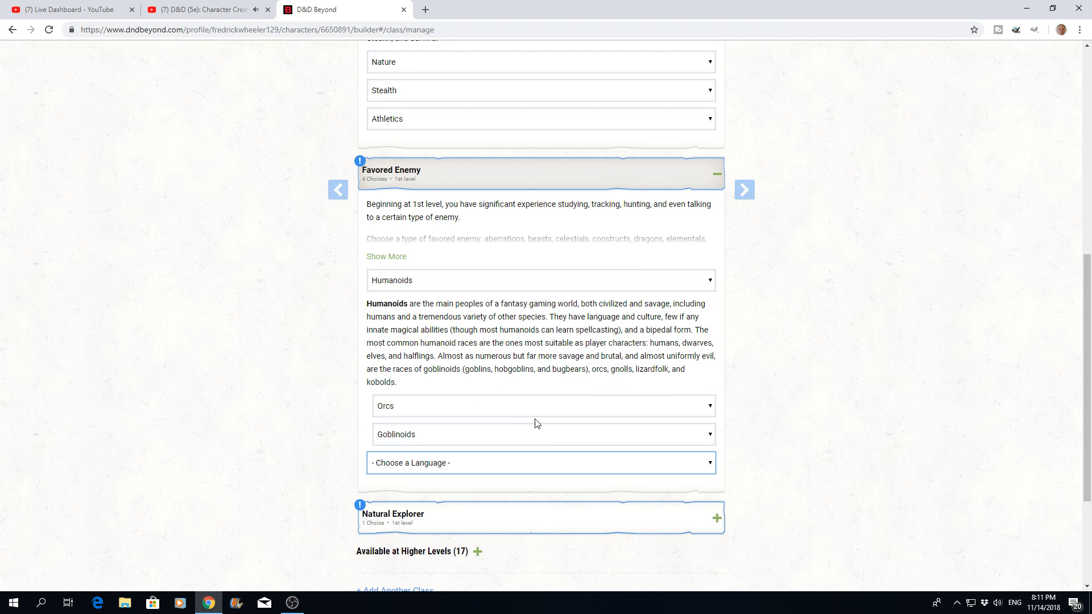
Step: Choose Goblin as the language granted by the Favored Enemy feature
scroll(581, 462, "down", 2)
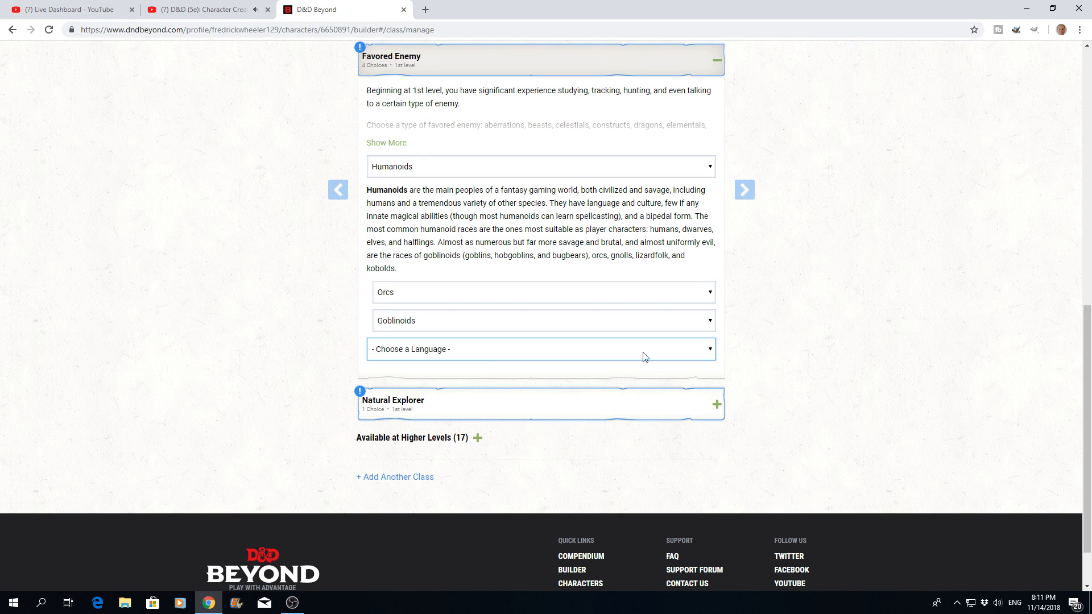
left_click(710, 351)
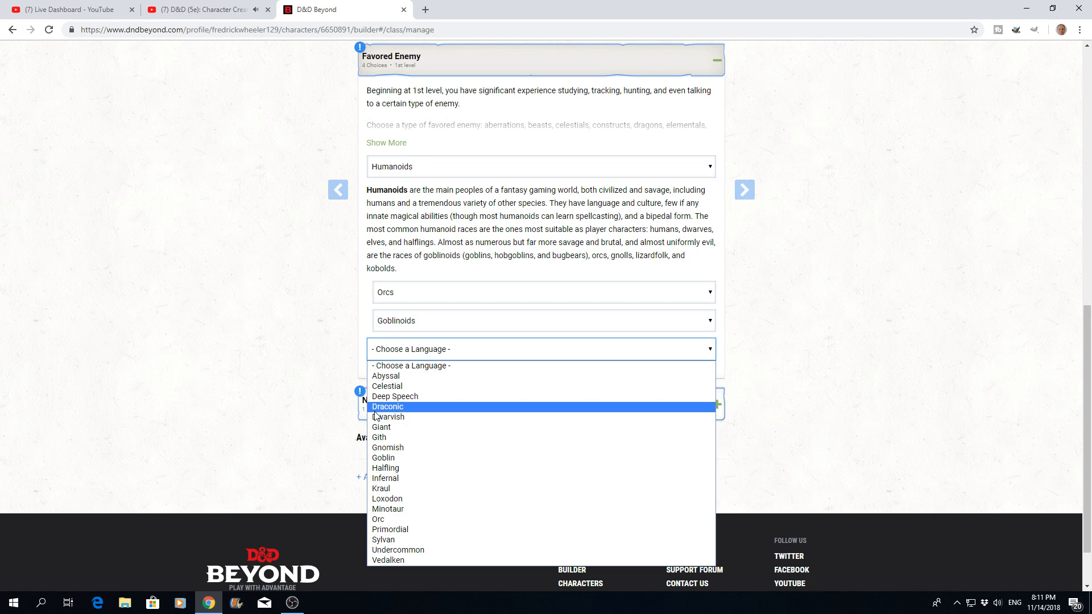
left_click(385, 459)
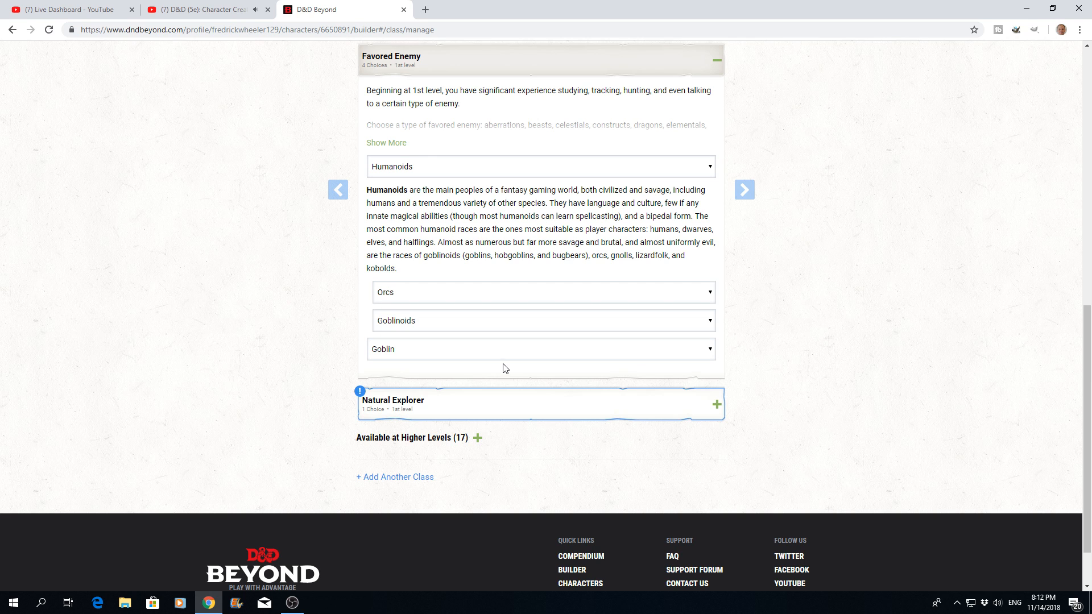
Step: Expand the Natural Explorer feature and choose Underdark as the level 1 favored terrain
left_click(717, 405)
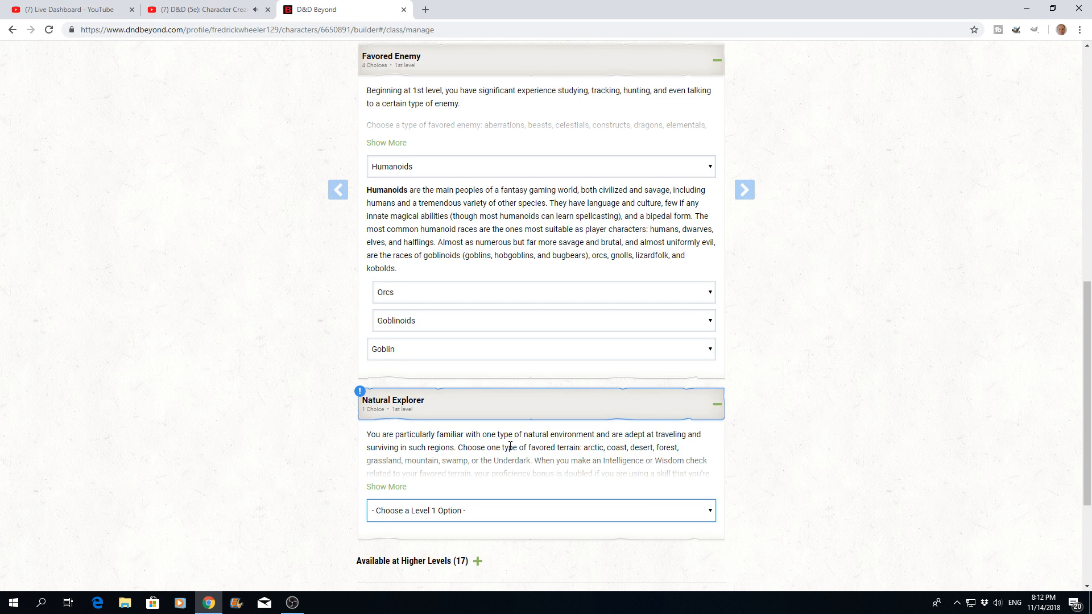
scroll(510, 447, "down", 1)
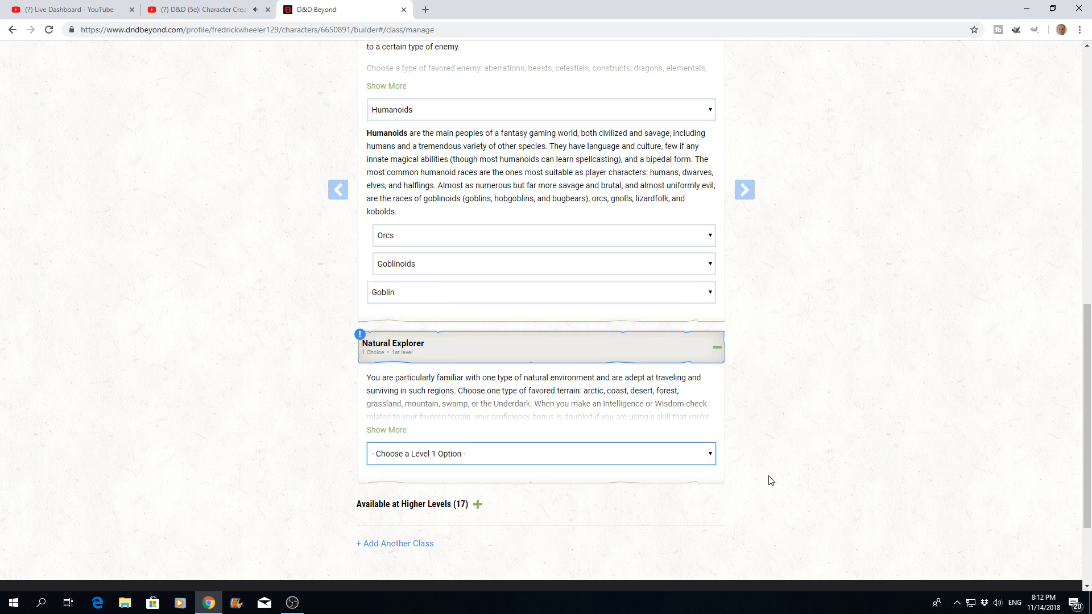
left_click(711, 454)
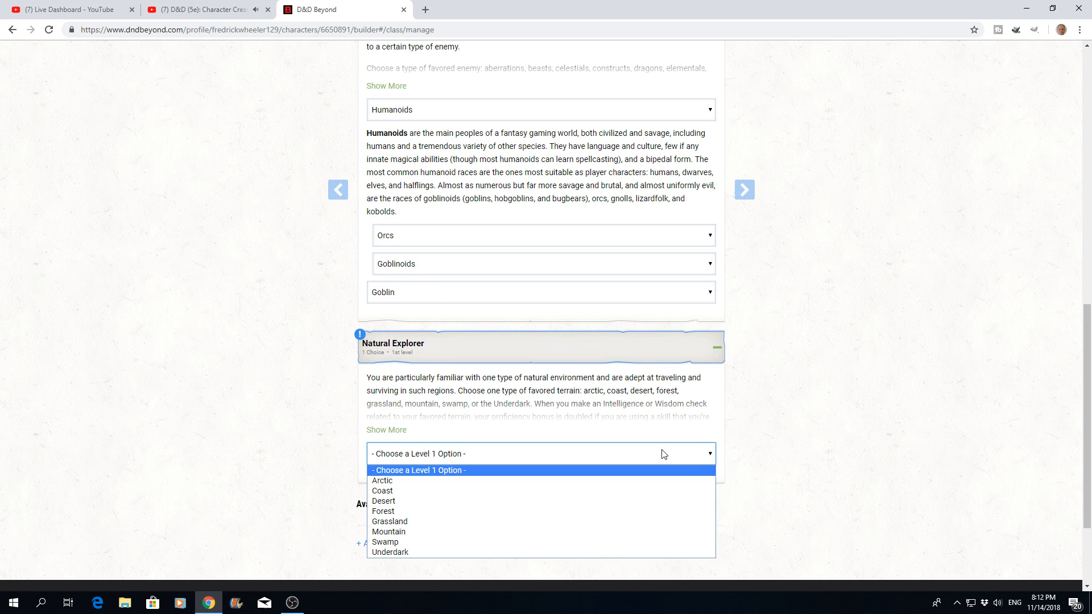
scroll(573, 432, "down", 2)
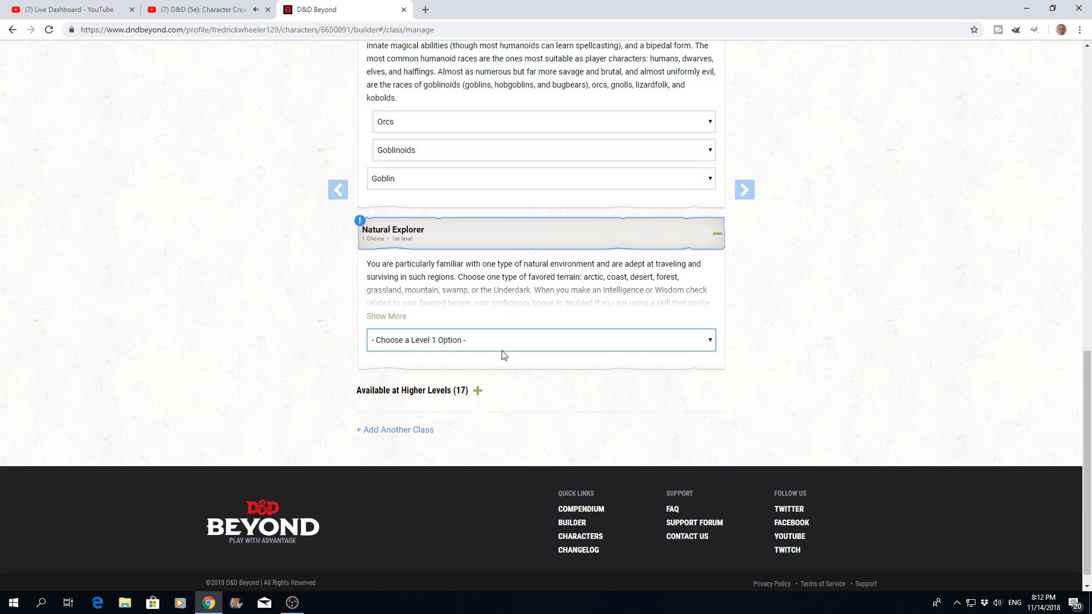
left_click(710, 341)
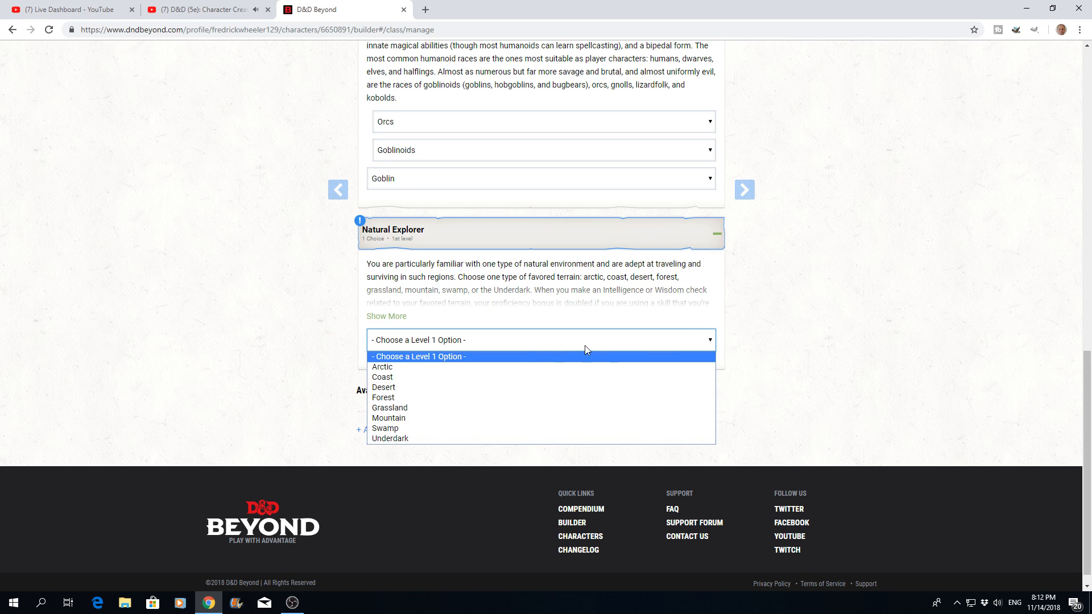
left_click(396, 439)
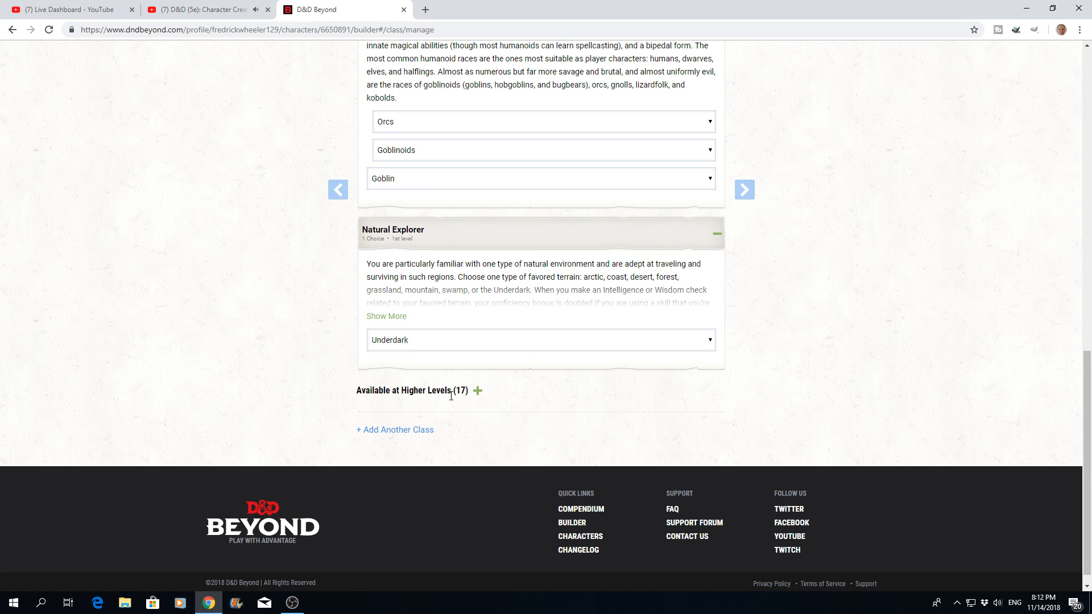
Step: Review the list of Ranger features available at higher levels
left_click(478, 391)
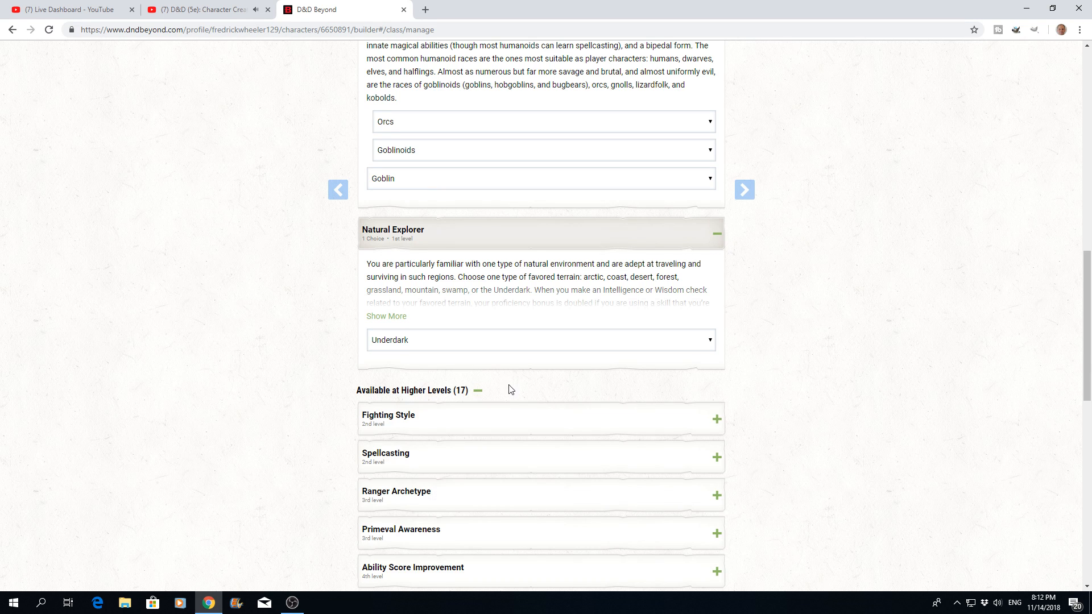
scroll(507, 390, "down", 6)
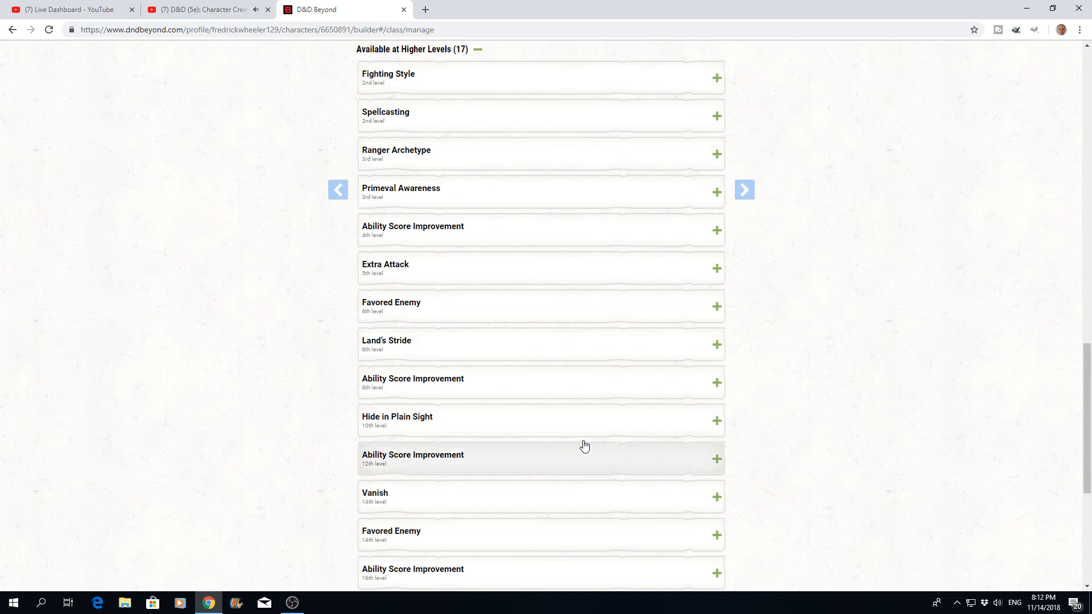
scroll(583, 447, "up", 15)
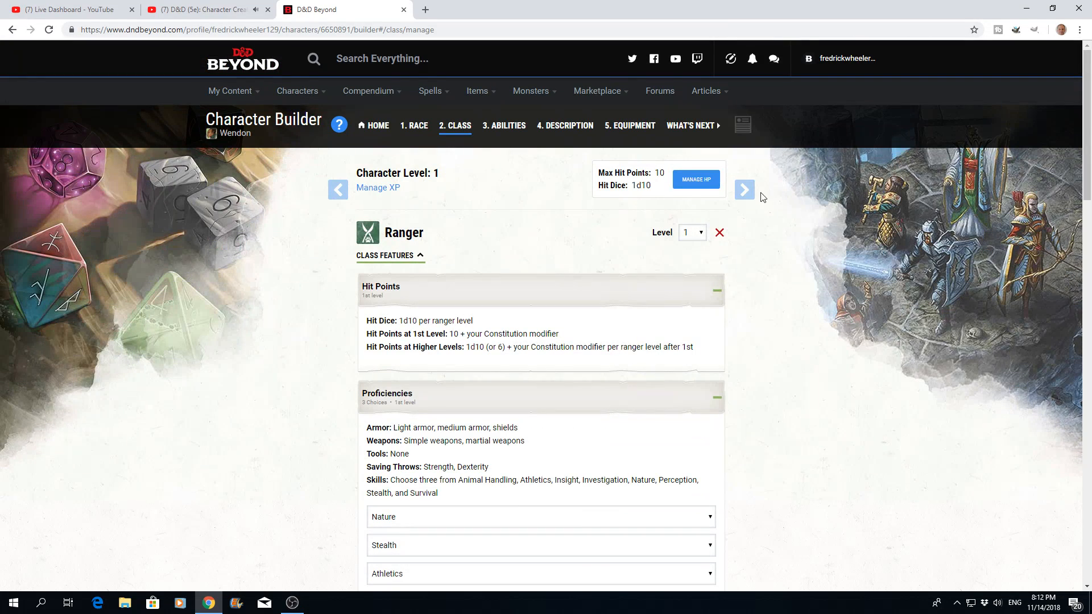
Step: Continue past the ability score guidance to the Ability Scores page and choose Standard Array as the generation method
left_click(749, 193)
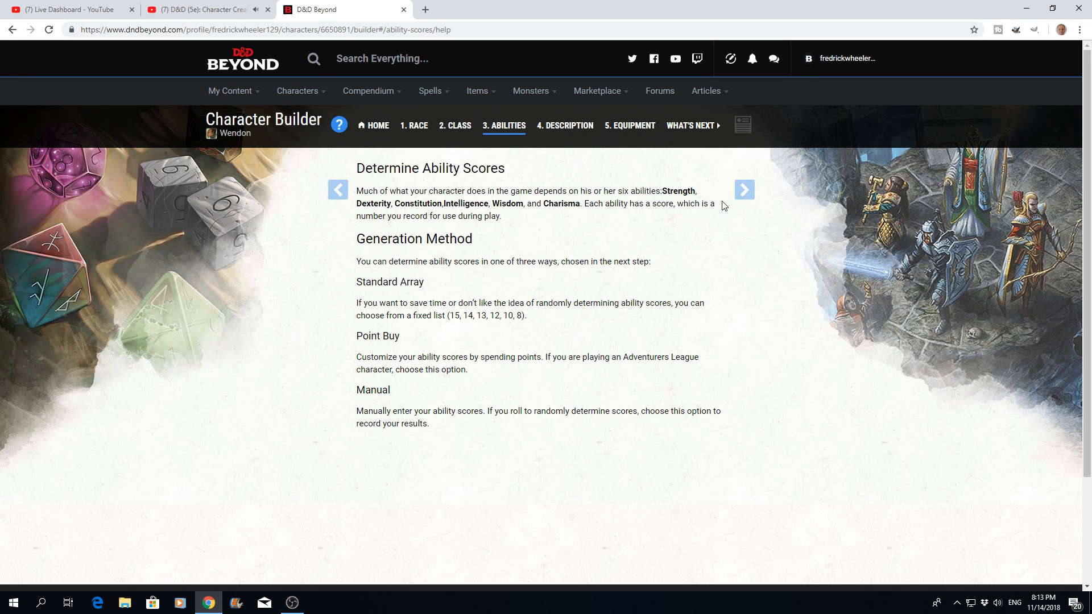
left_click(748, 193)
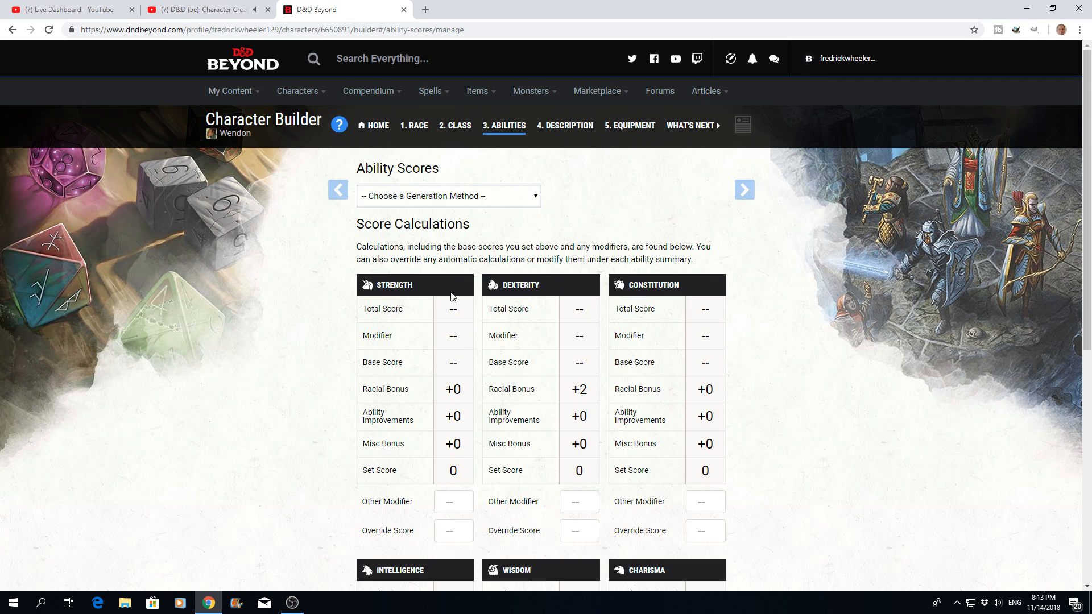
left_click(536, 199)
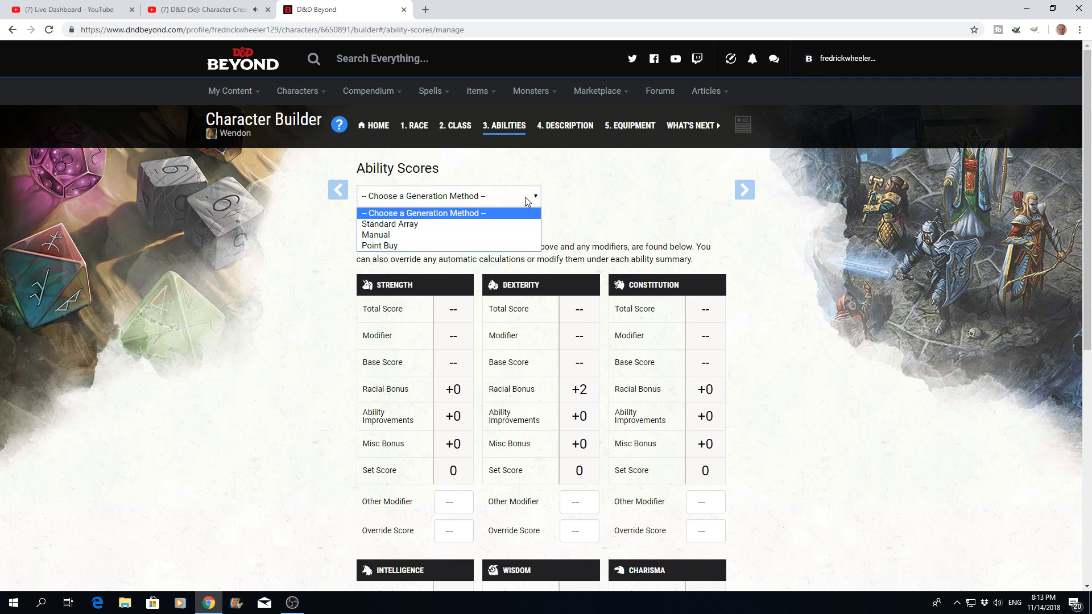
left_click(402, 224)
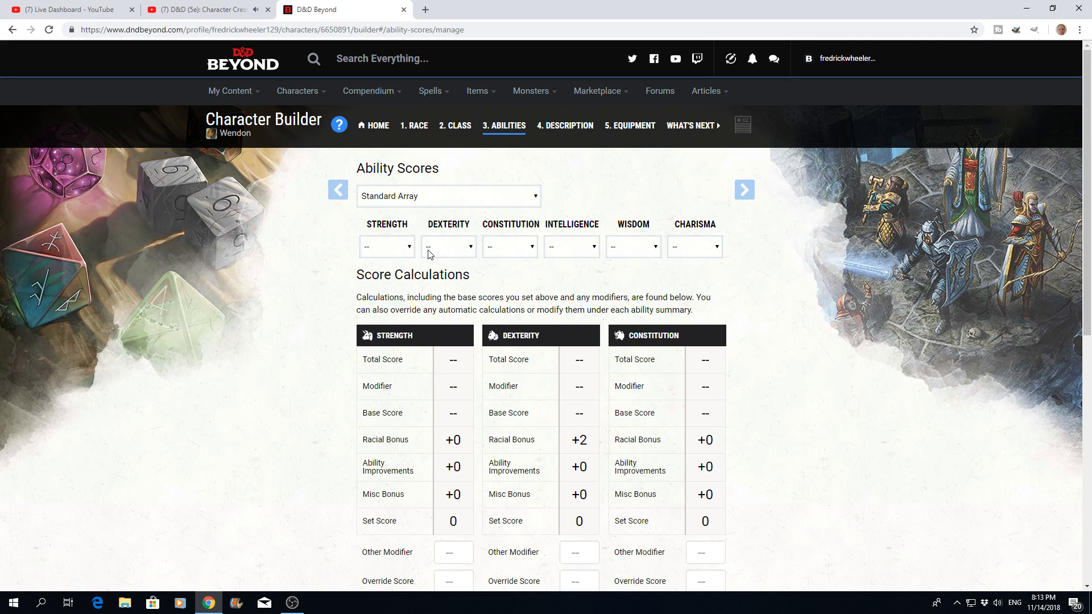
Step: Assign base scores of 14 to Dexterity and 15 to Wisdom, and check the Wisdom score calculation
left_click(473, 248)
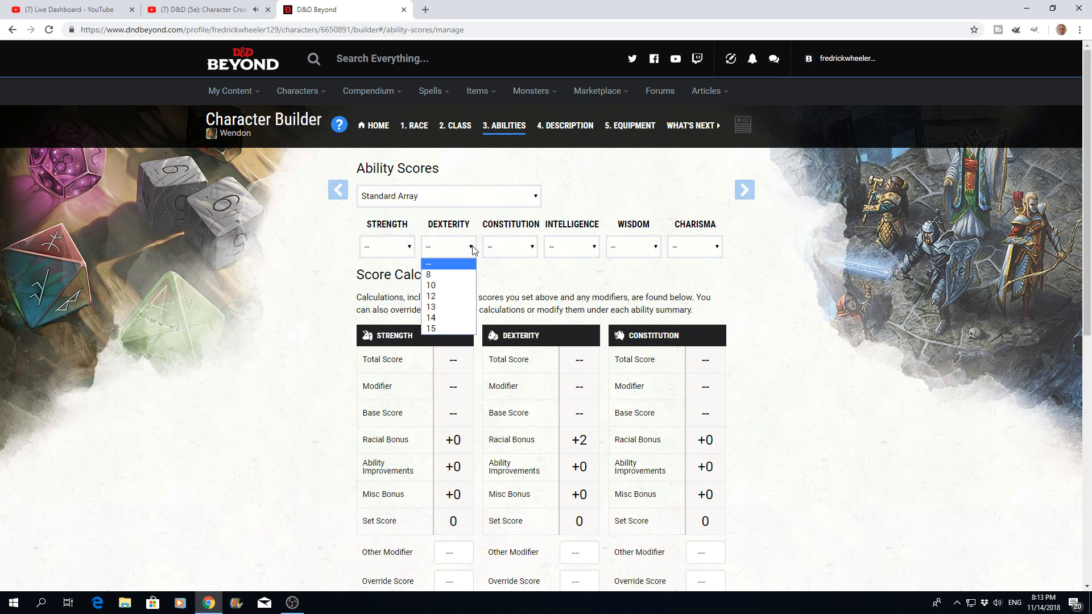
left_click(430, 319)
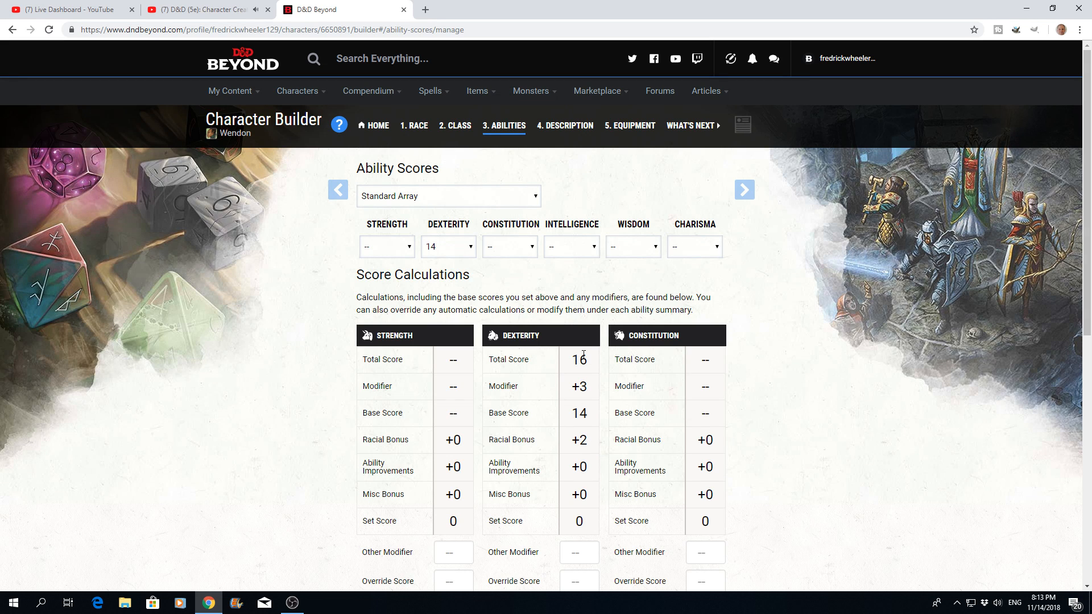
left_click(657, 251)
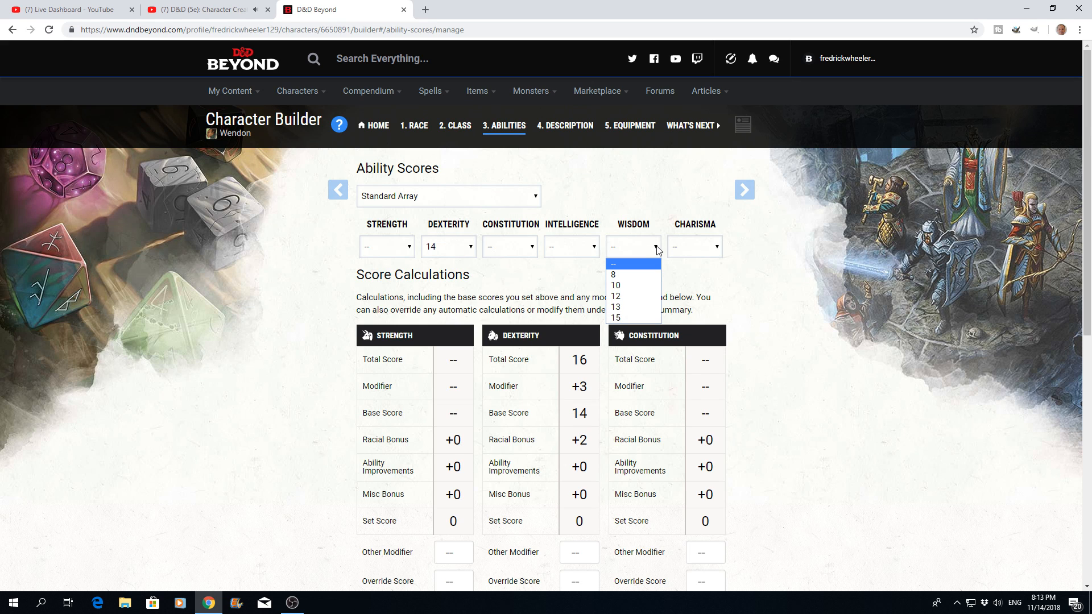
left_click(617, 318)
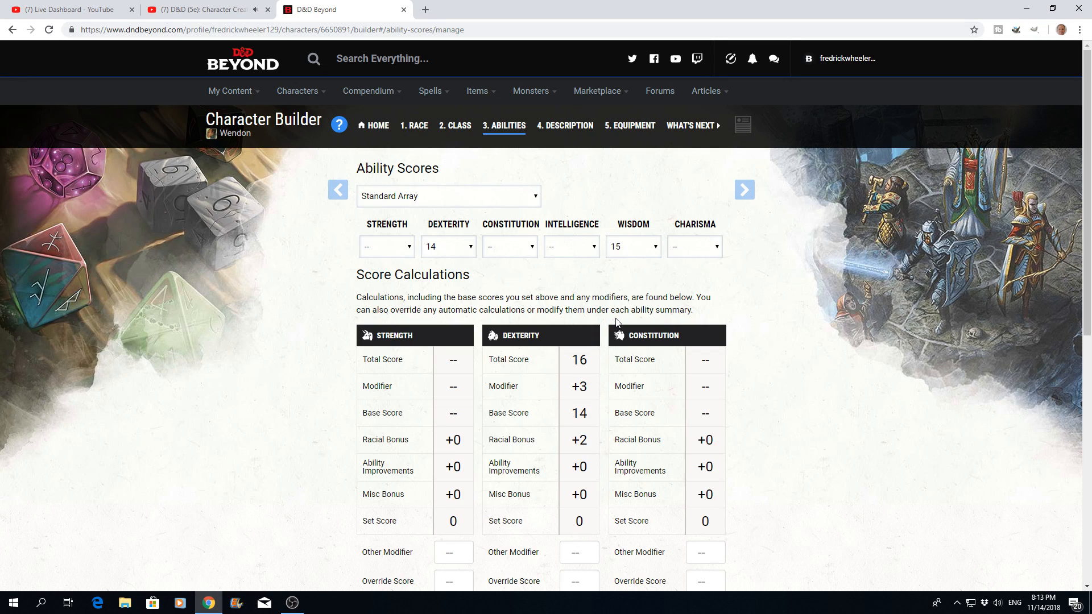
scroll(597, 317, "down", 7)
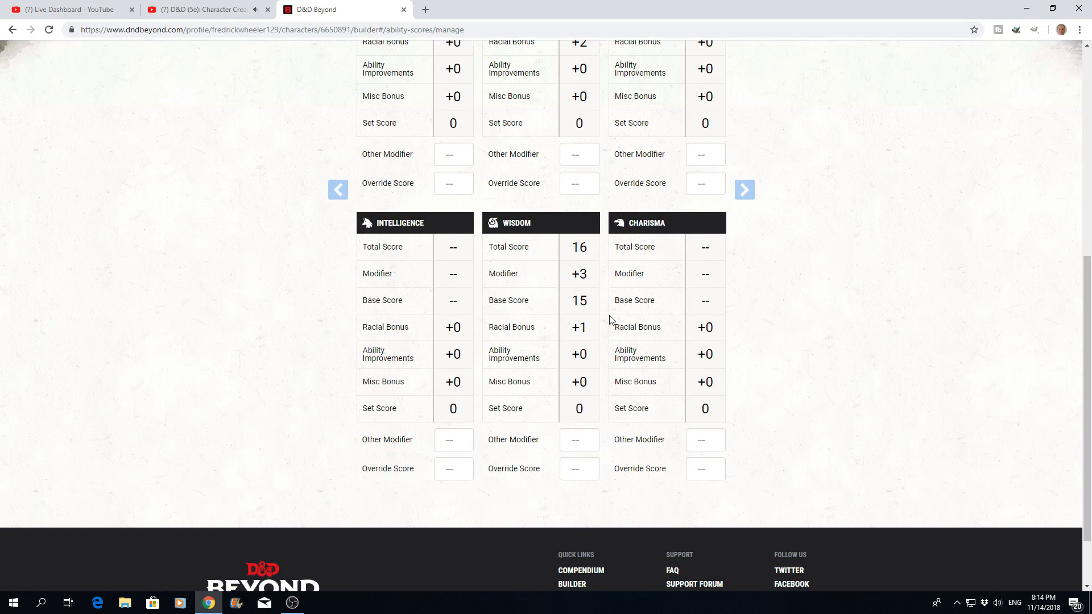
scroll(579, 312, "up", 7)
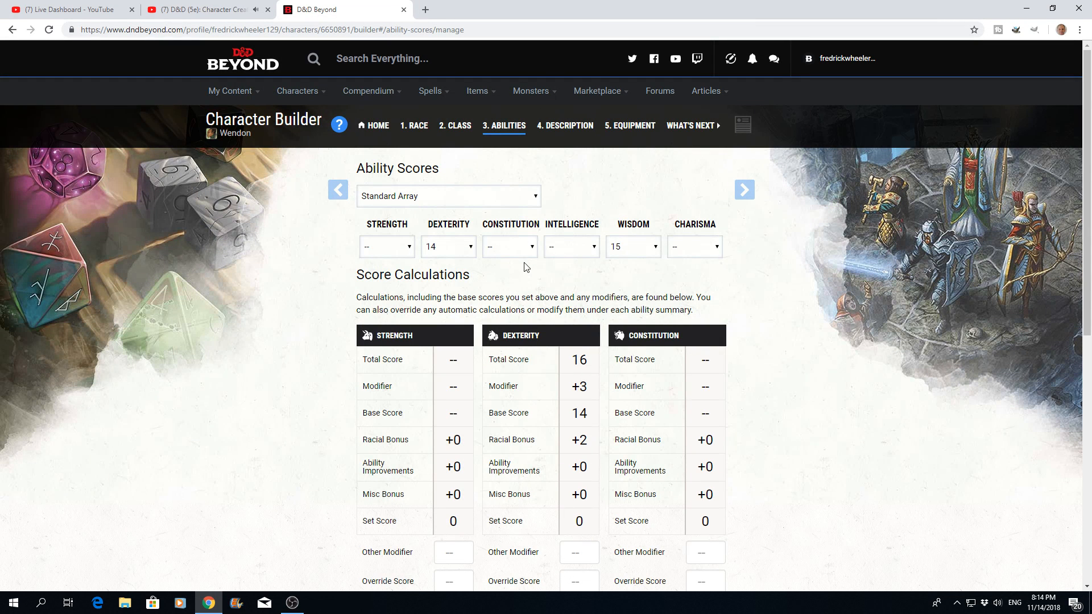
Step: Assign the remaining base scores: 13 to Constitution, 12 to Strength, 10 to Intelligence and 8 to Charisma
left_click(533, 250)
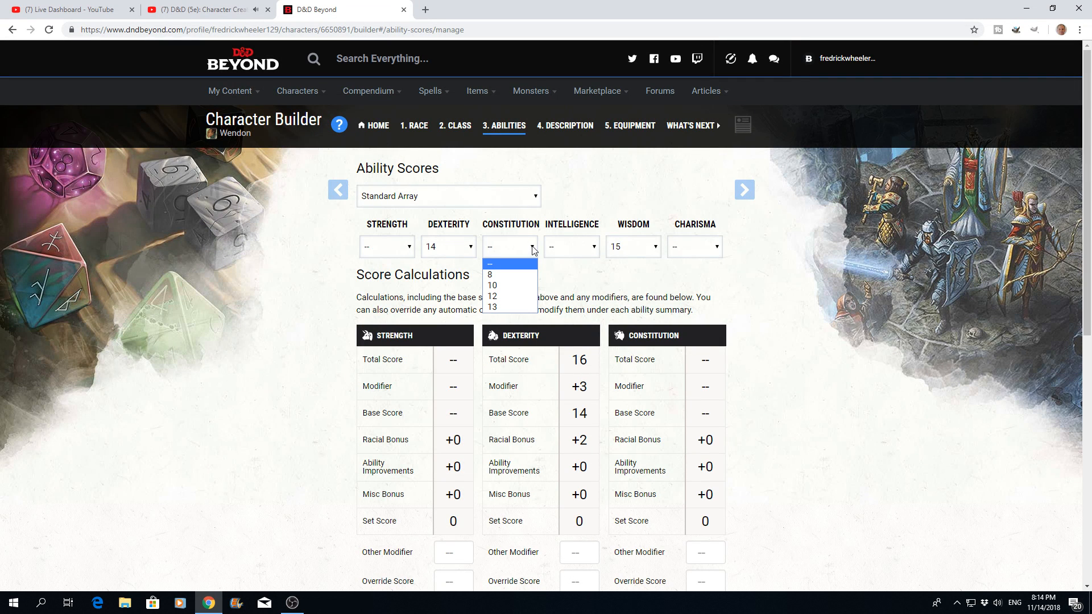
left_click(502, 308)
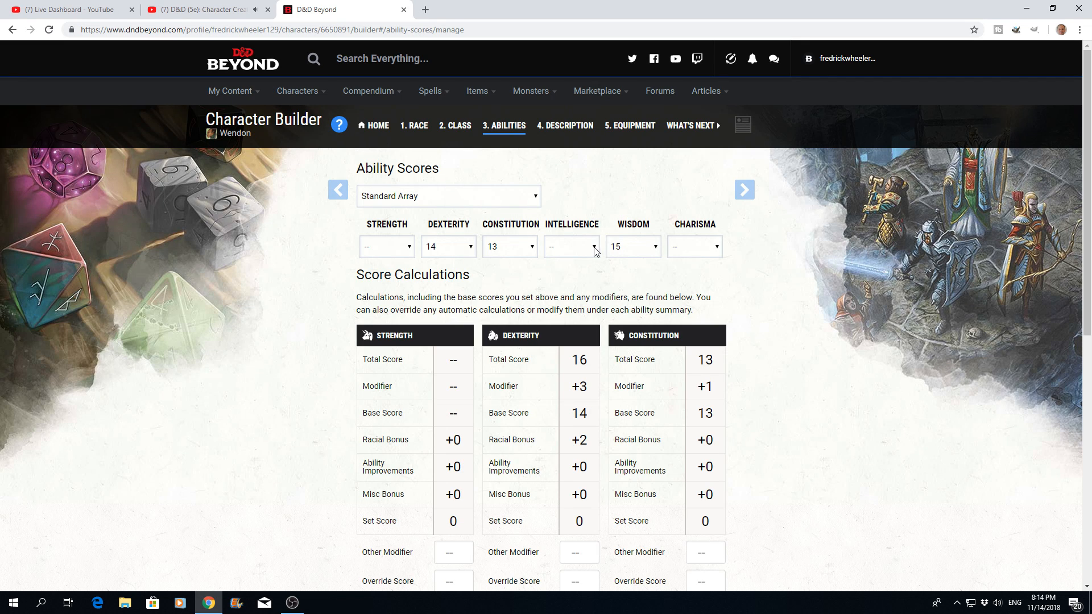
left_click(411, 249)
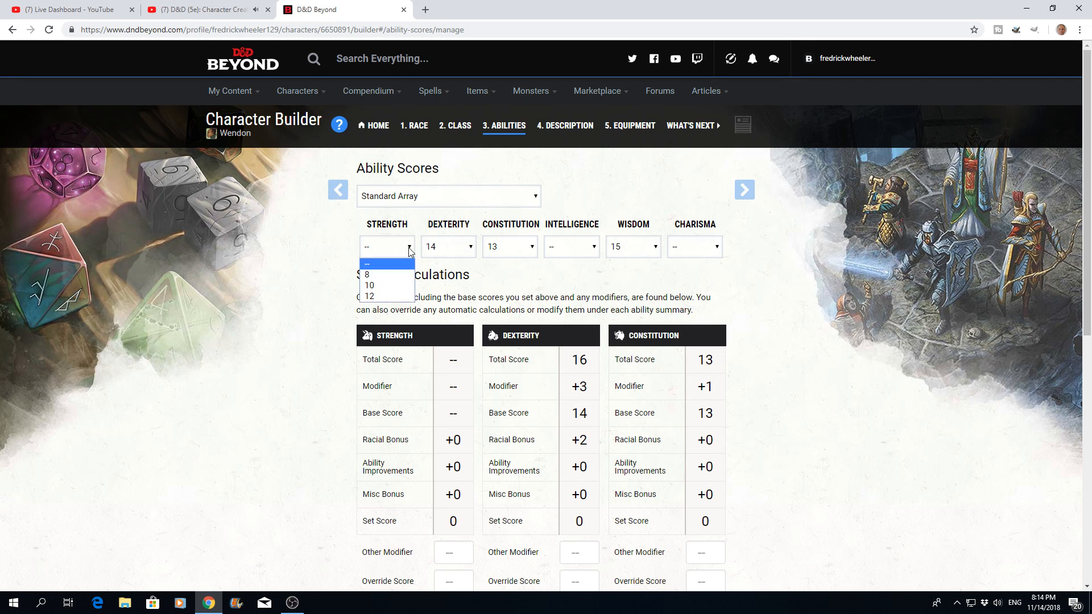
left_click(373, 297)
left_click(589, 248)
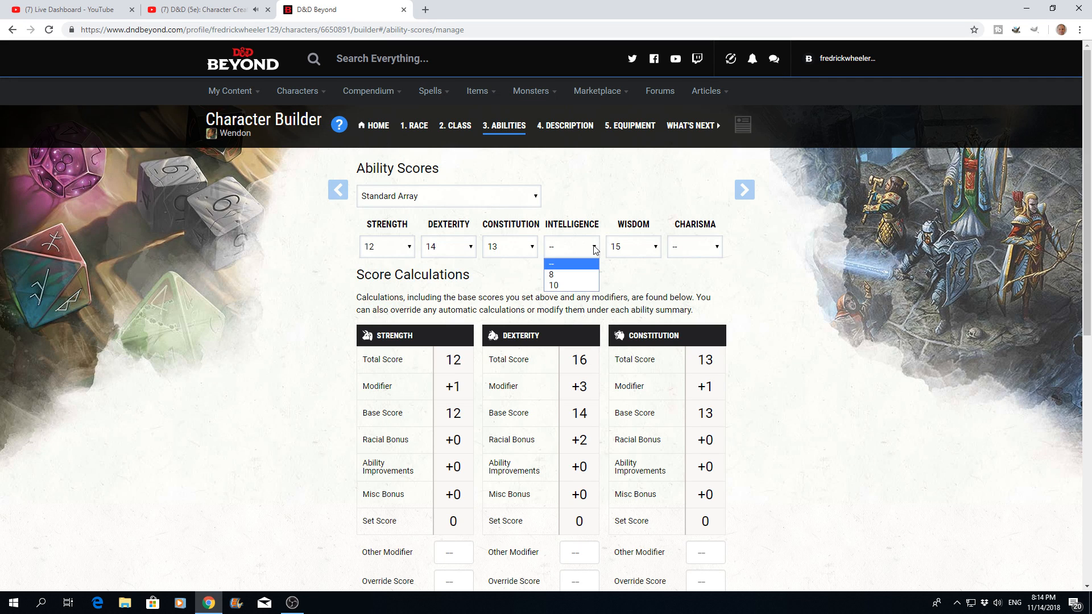
left_click(561, 284)
left_click(712, 250)
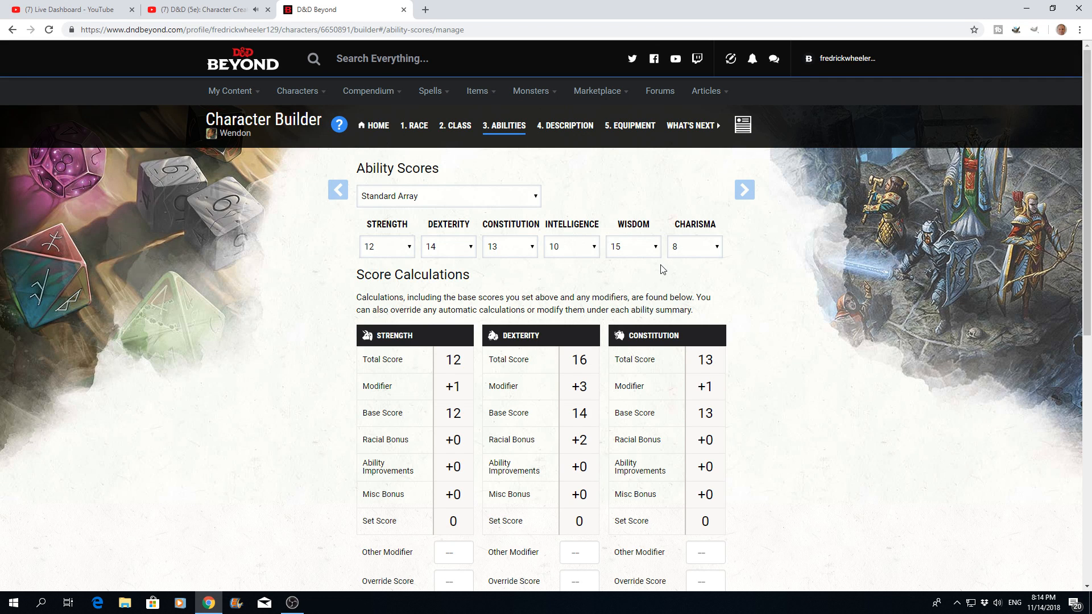
Step: Review the score calculations for all six abilities and continue past the description guidance to the character description page
scroll(663, 269, "down", 4)
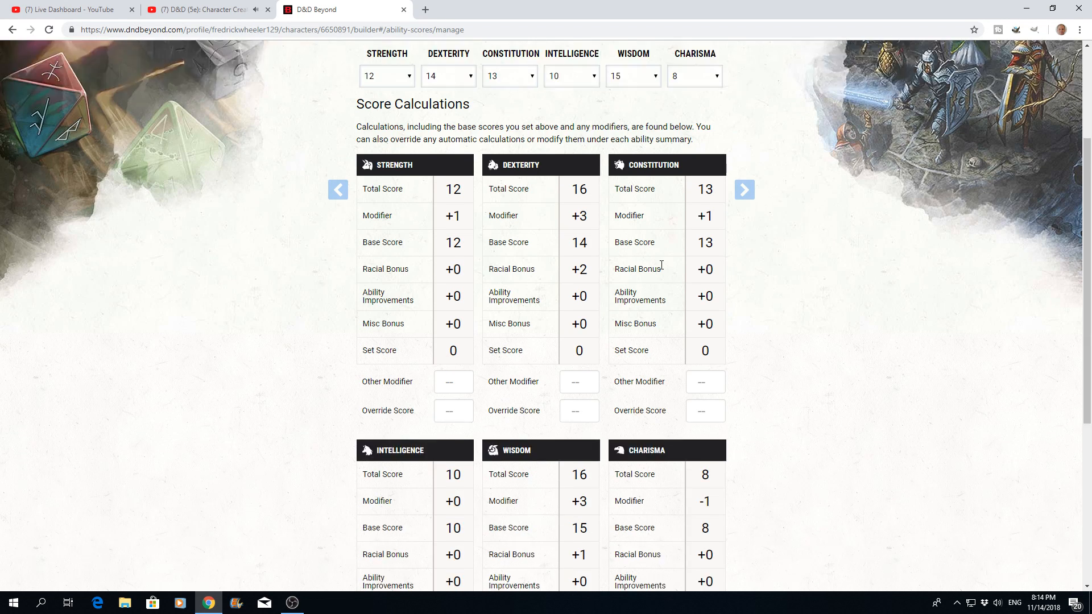
scroll(663, 269, "down", 1)
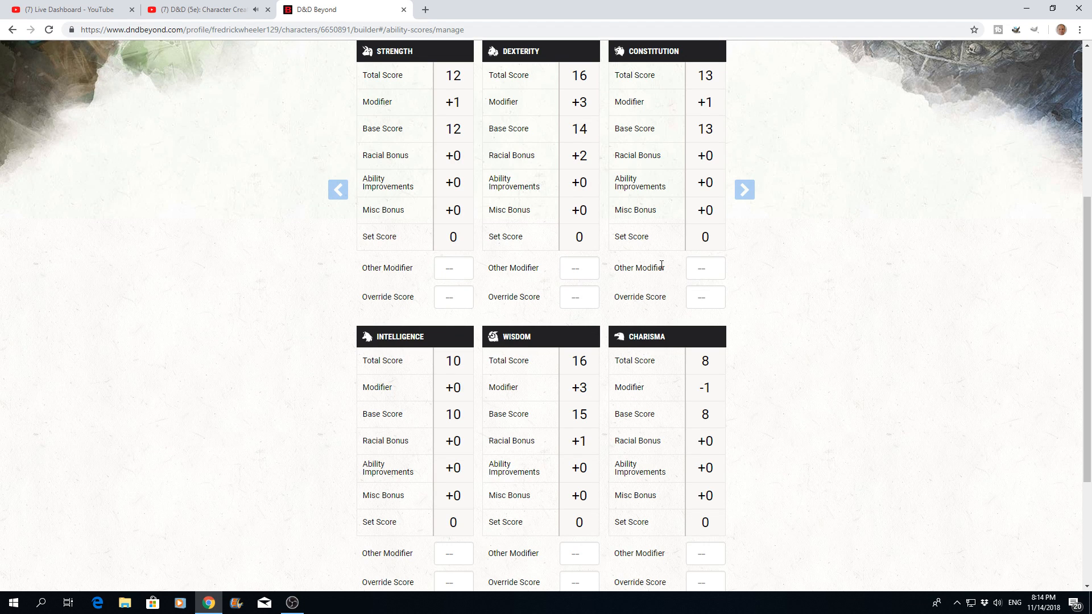
scroll(604, 198, "up", 2)
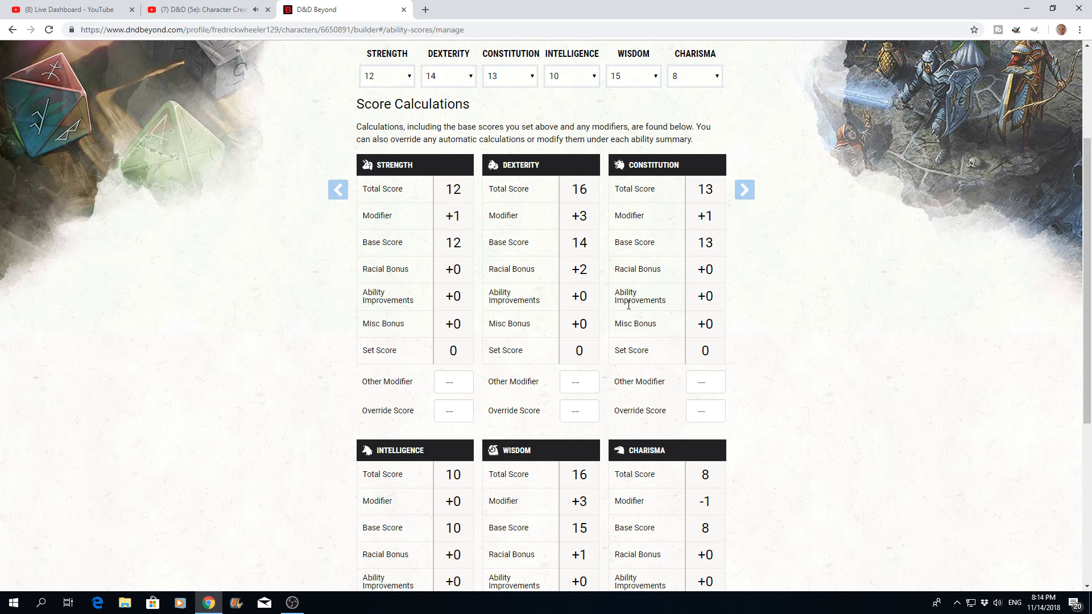
scroll(626, 305, "down", 5)
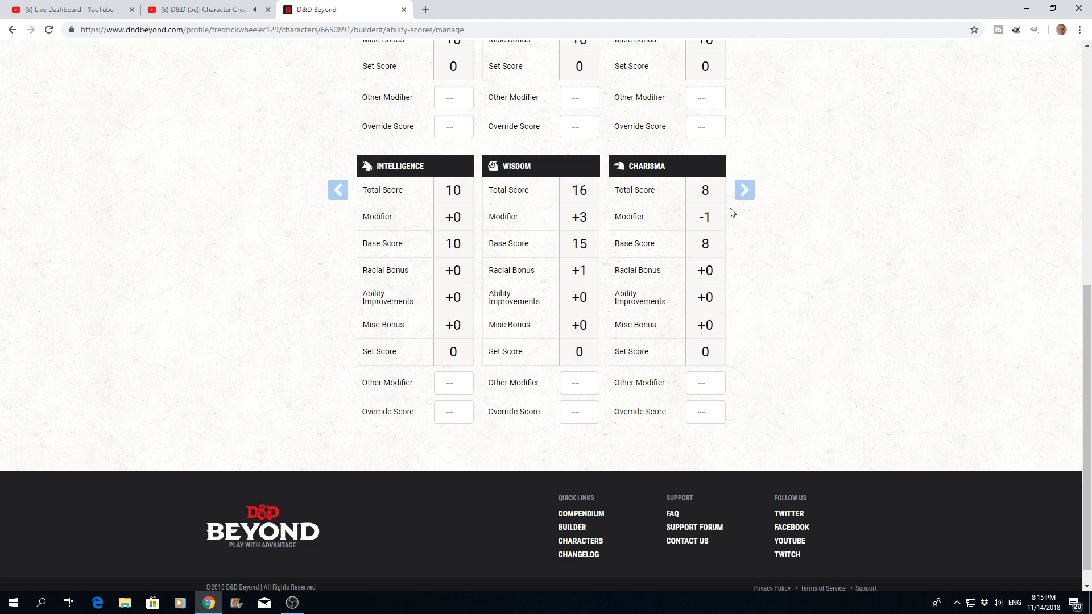
scroll(732, 204, "up", 8)
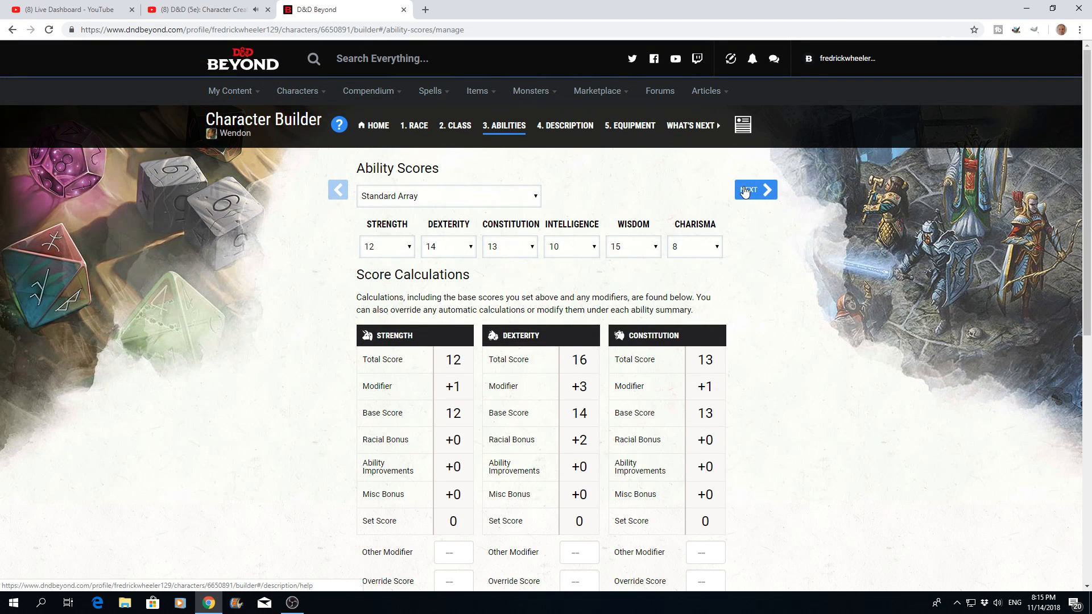
left_click(744, 192)
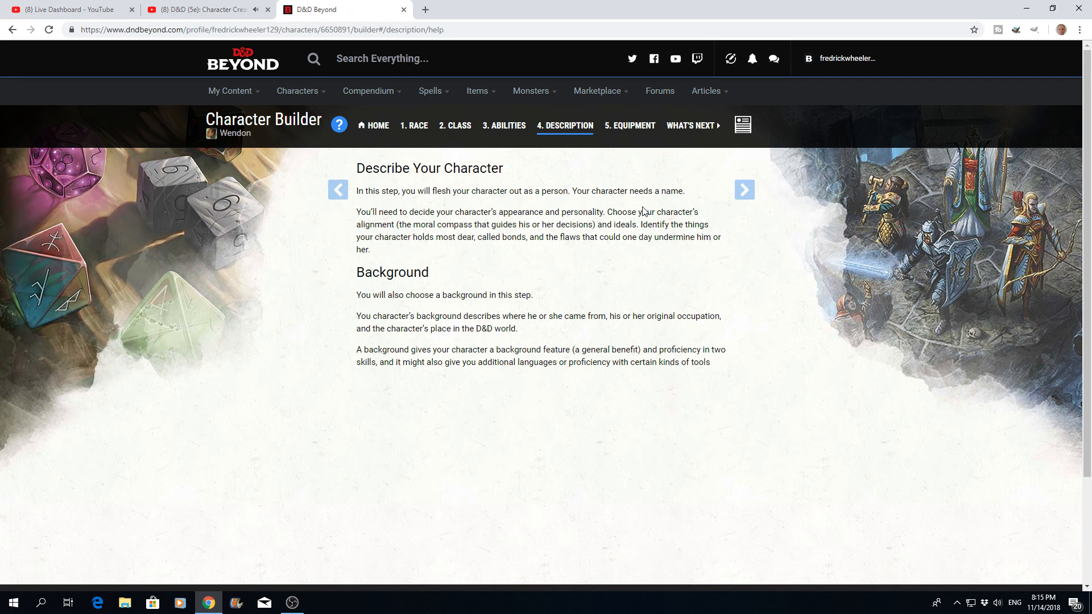
left_click(748, 197)
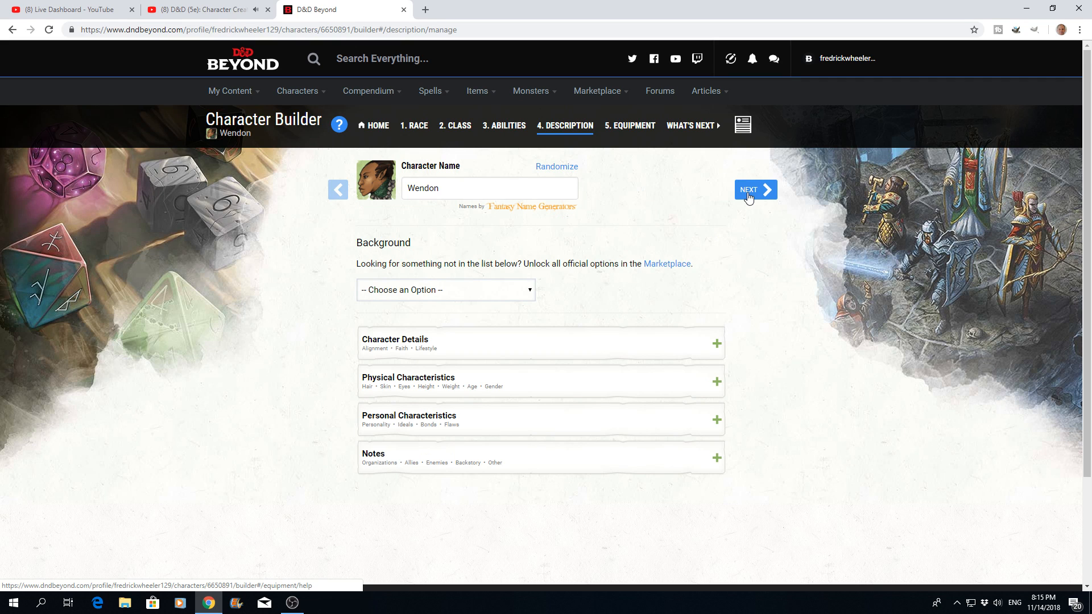
Step: Choose the Folk Hero background with Woodcarver's Tools as its artisan's tool proficiency
left_click(529, 291)
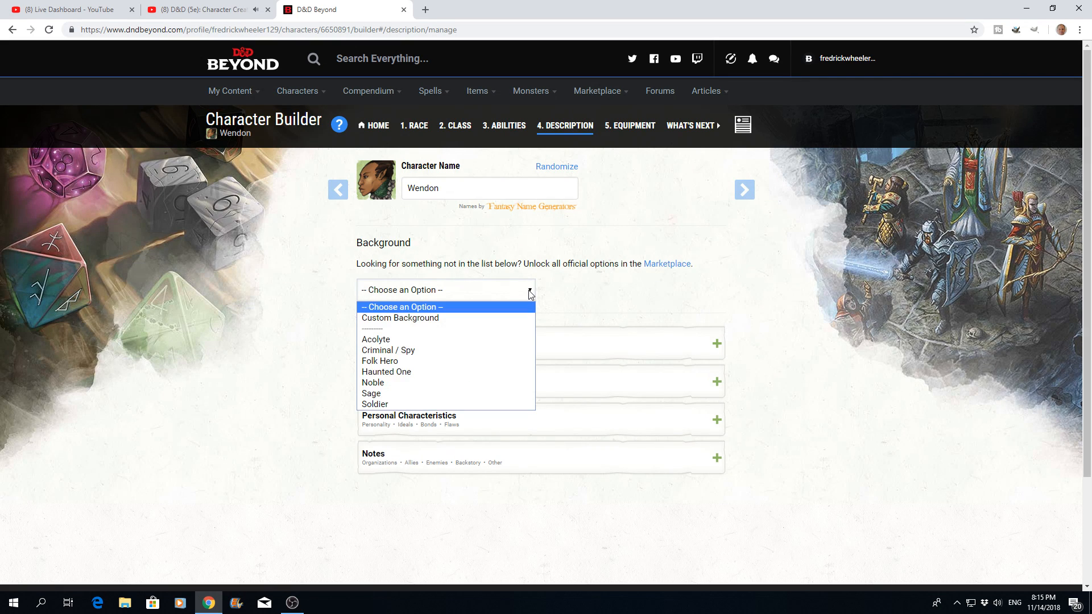
left_click(393, 362)
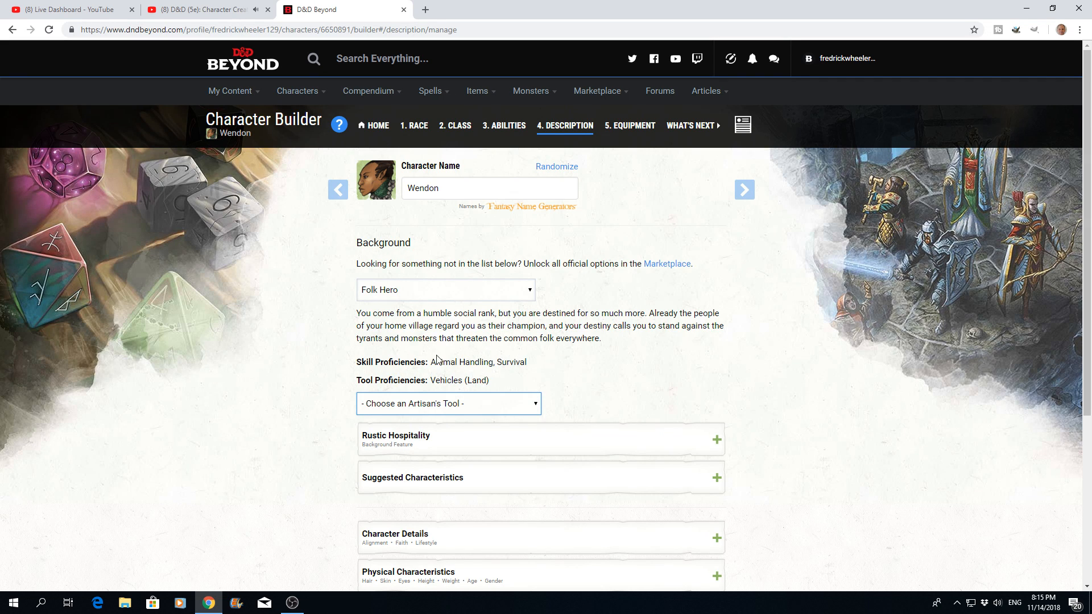
scroll(546, 347, "down", 2)
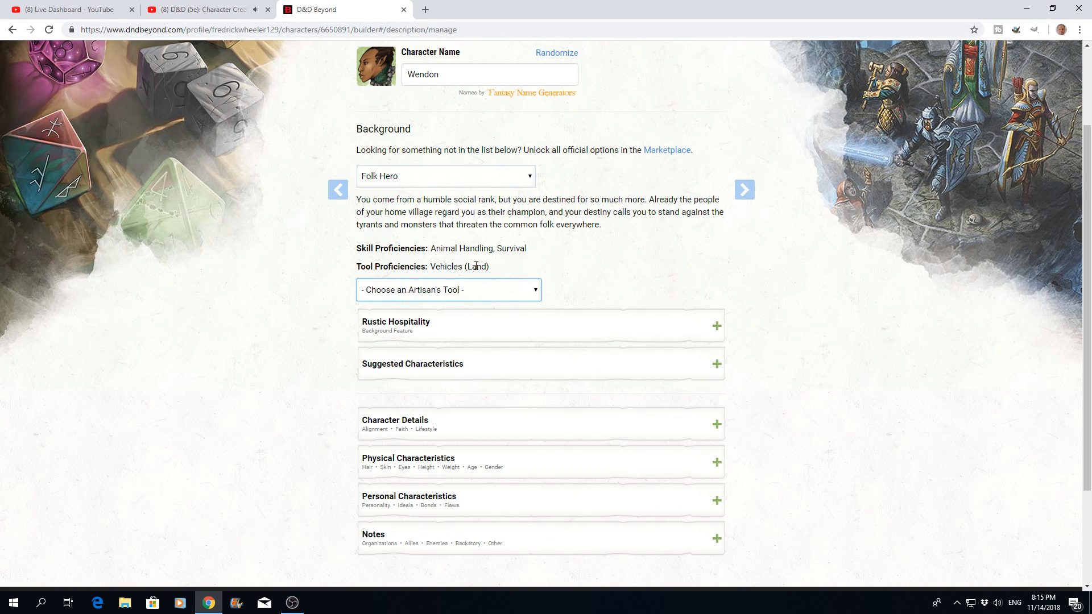
left_click(535, 294)
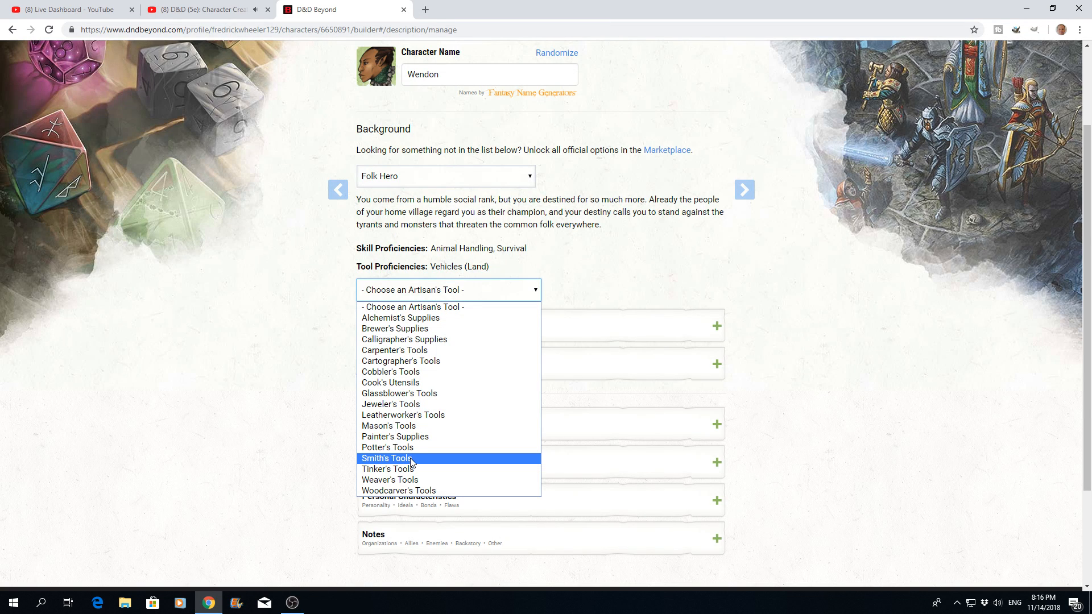
left_click(414, 491)
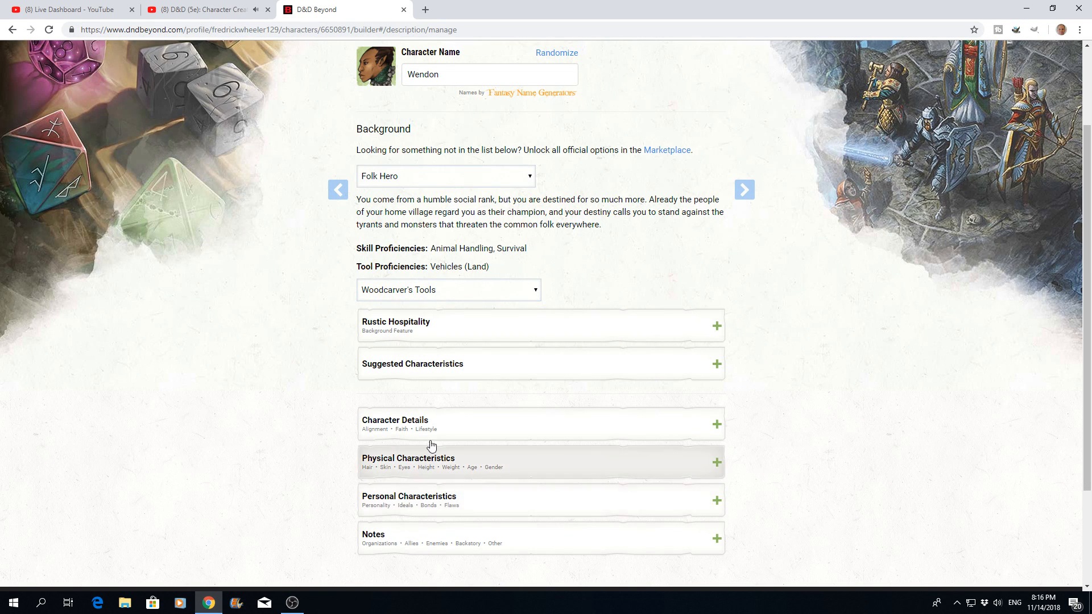
Step: Read the Rustic Hospitality feature, and add two random personality traits from the suggested characteristics
left_click(716, 329)
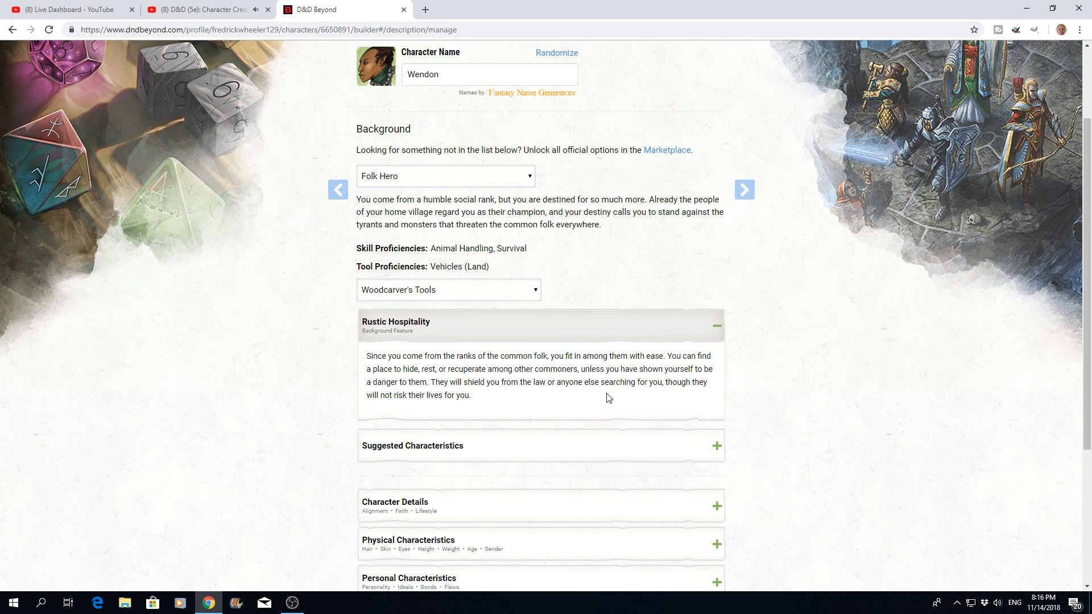
scroll(607, 398, "down", 3)
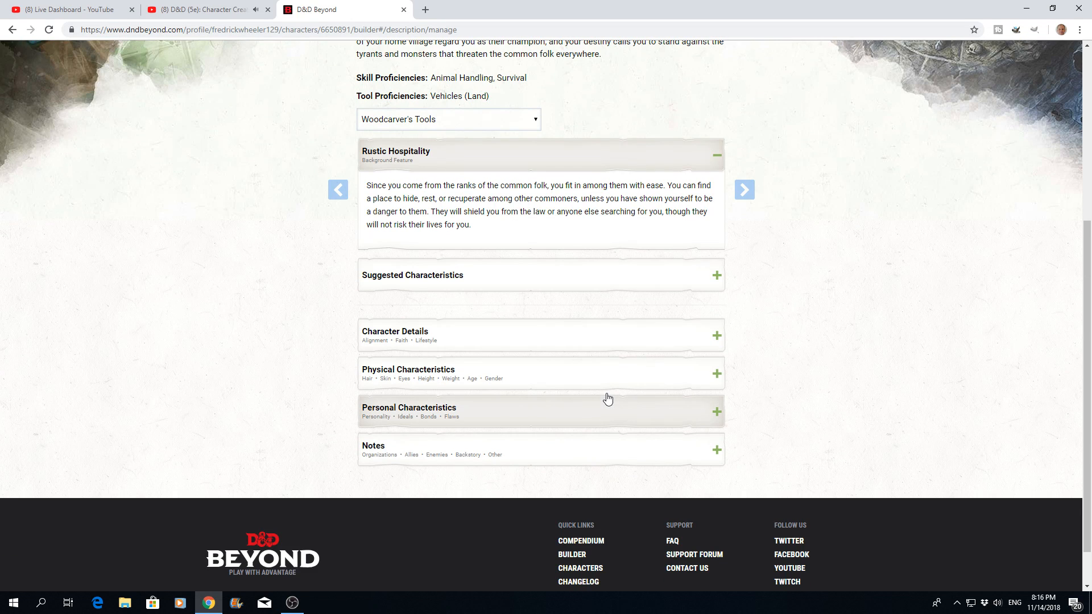
left_click(718, 278)
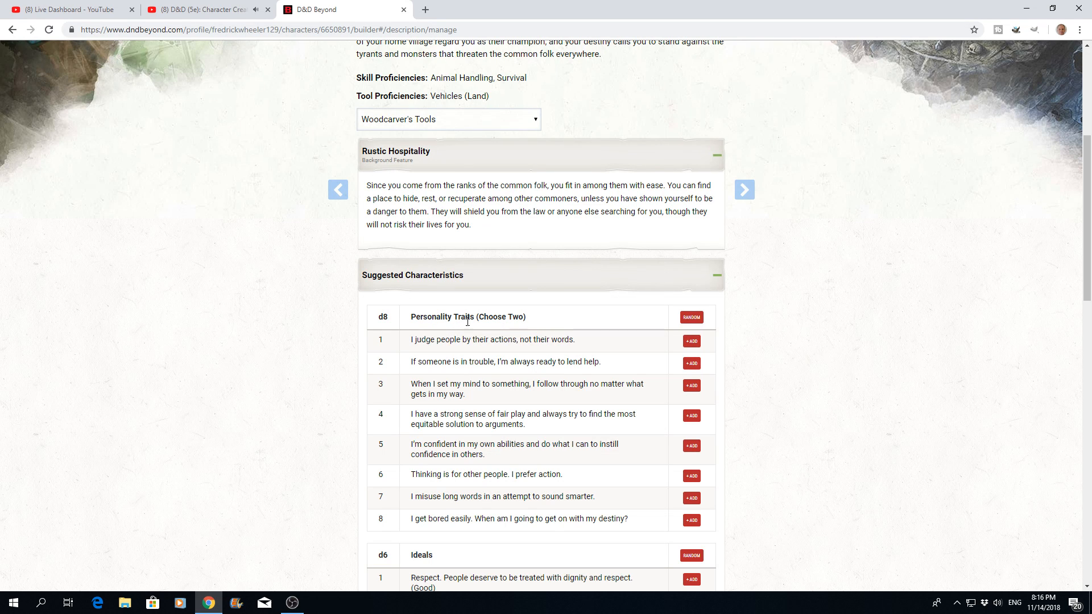
left_click(691, 318)
left_click(692, 318)
Step: Add one random ideal, one random bond and one random flaw from the Folk Hero suggested characteristics
scroll(567, 488, "down", 5)
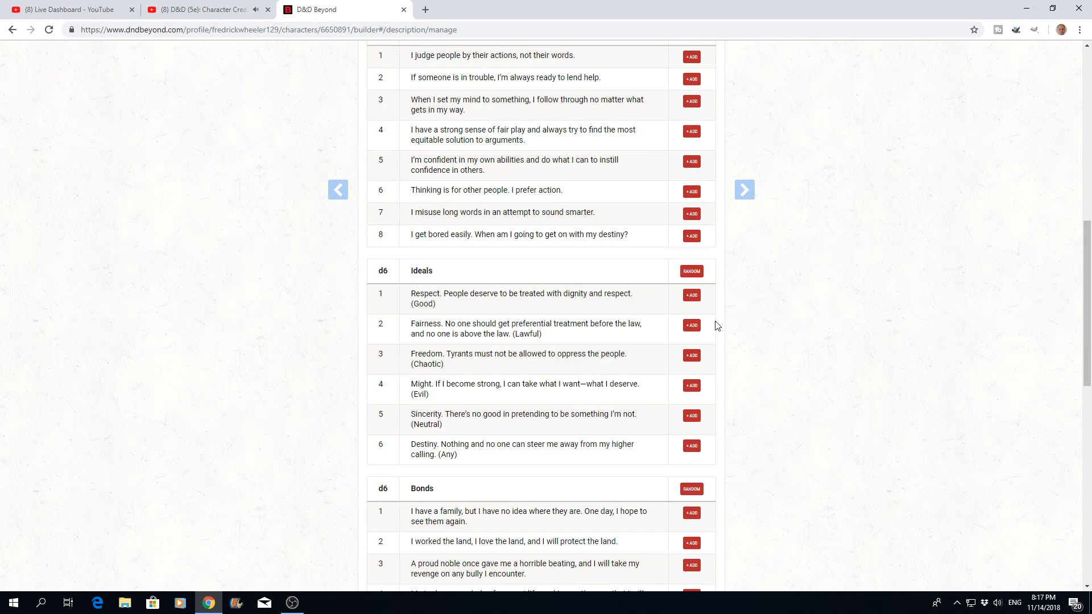
left_click(690, 275)
scroll(549, 442, "down", 4)
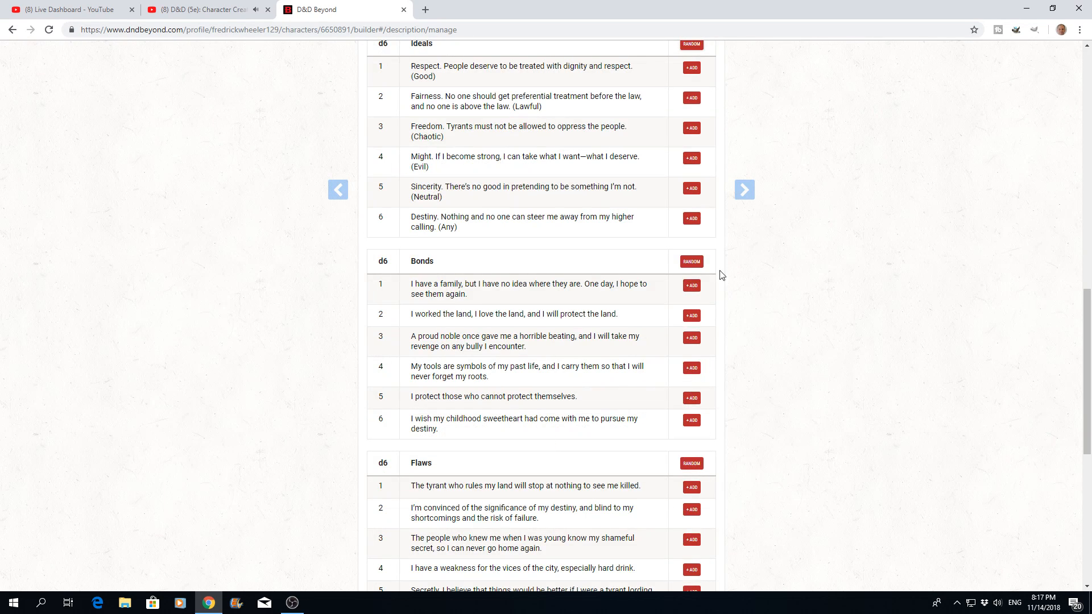
left_click(692, 263)
scroll(505, 349, "down", 2)
scroll(505, 350, "down", 1)
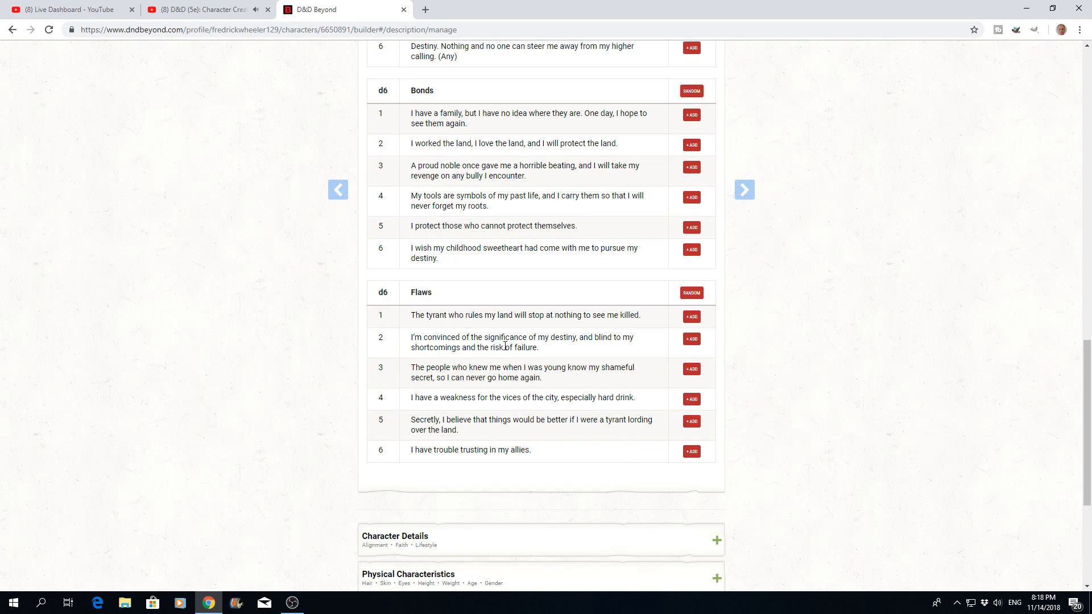
left_click(691, 293)
Step: In the Character Details, set the alignment to Neutral and the lifestyle to Squalid (1SP), leaving Faith blank
scroll(573, 378, "down", 4)
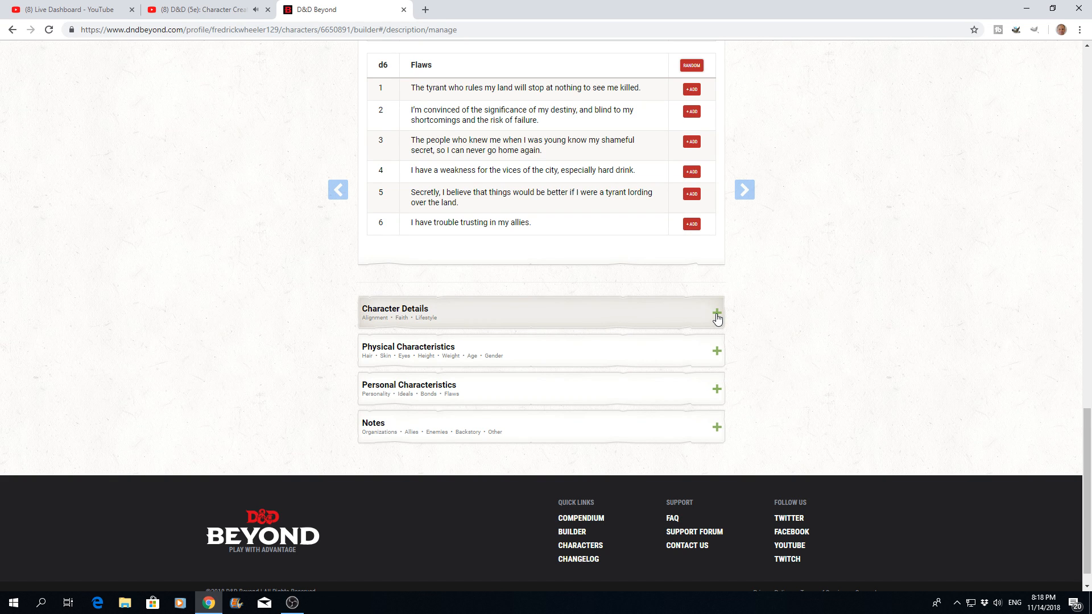
left_click(717, 318)
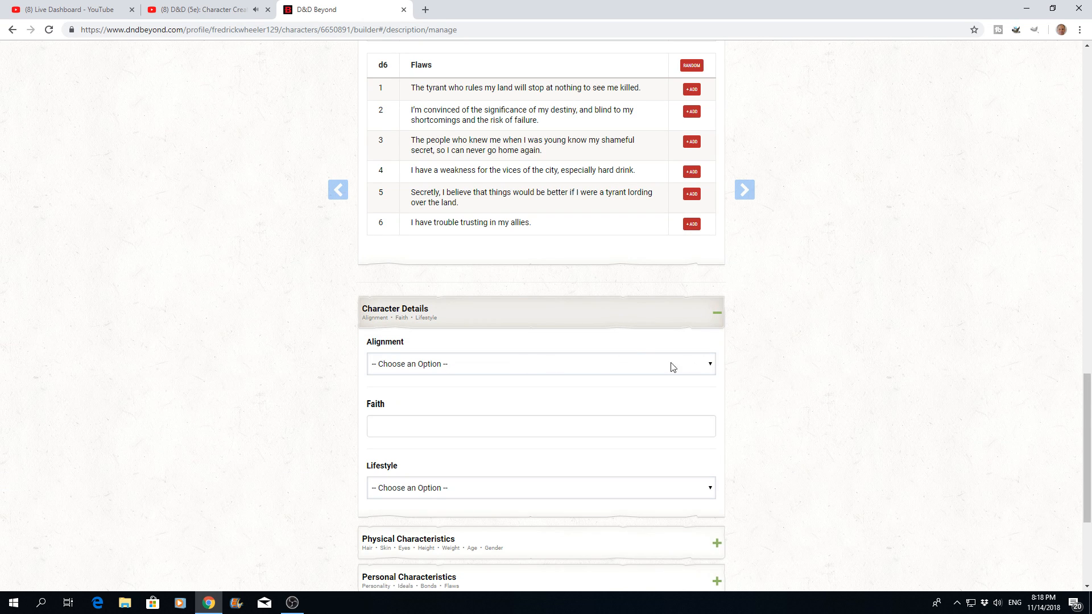
left_click(709, 365)
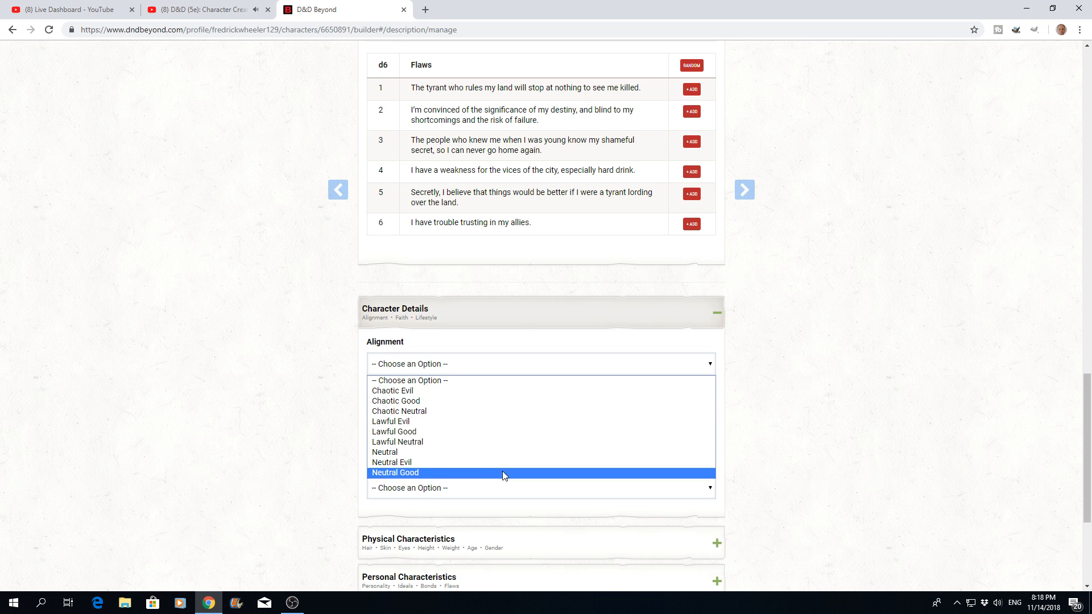
left_click(390, 452)
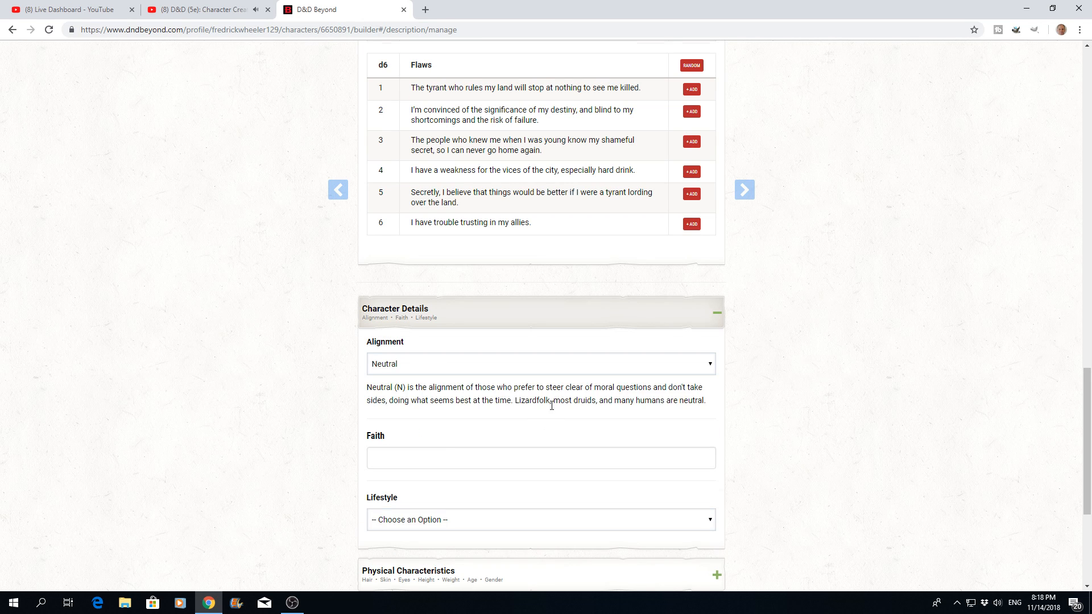
scroll(551, 411, "down", 2)
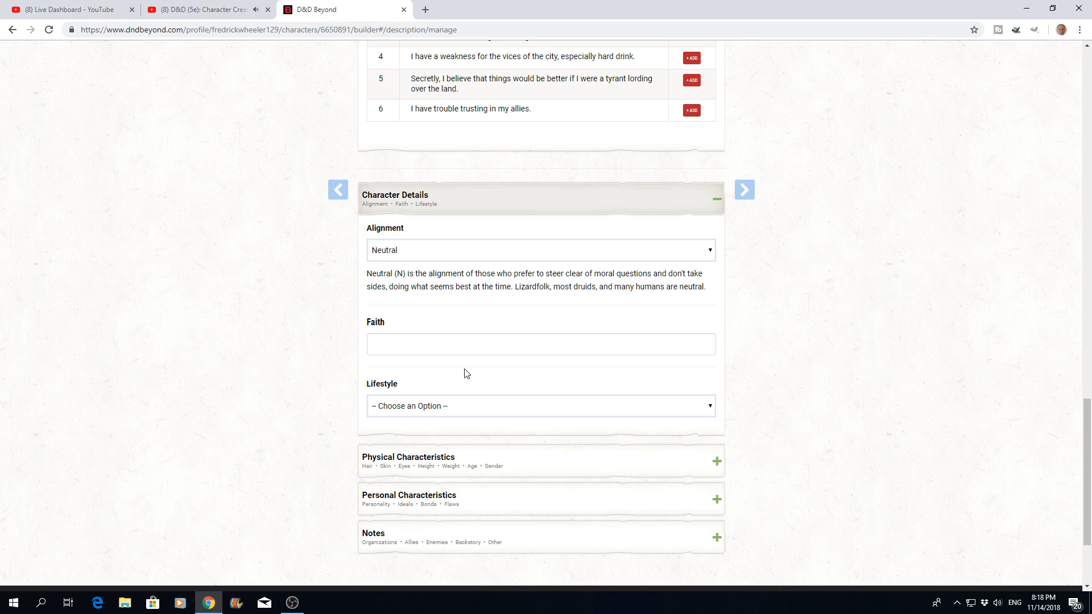
scroll(503, 373, "down", 2)
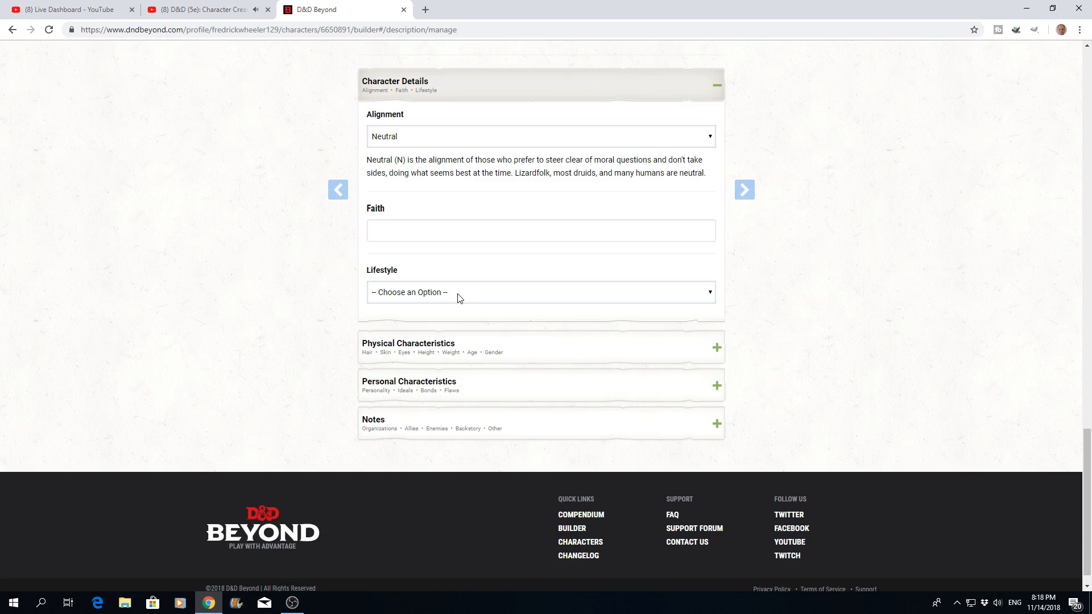
left_click(413, 234)
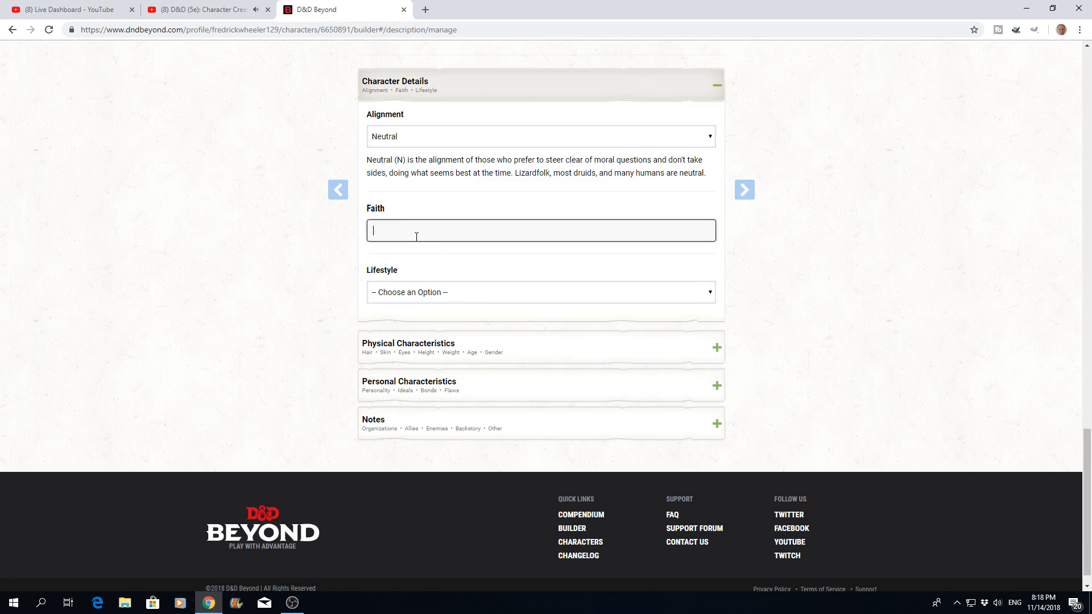
left_click(711, 293)
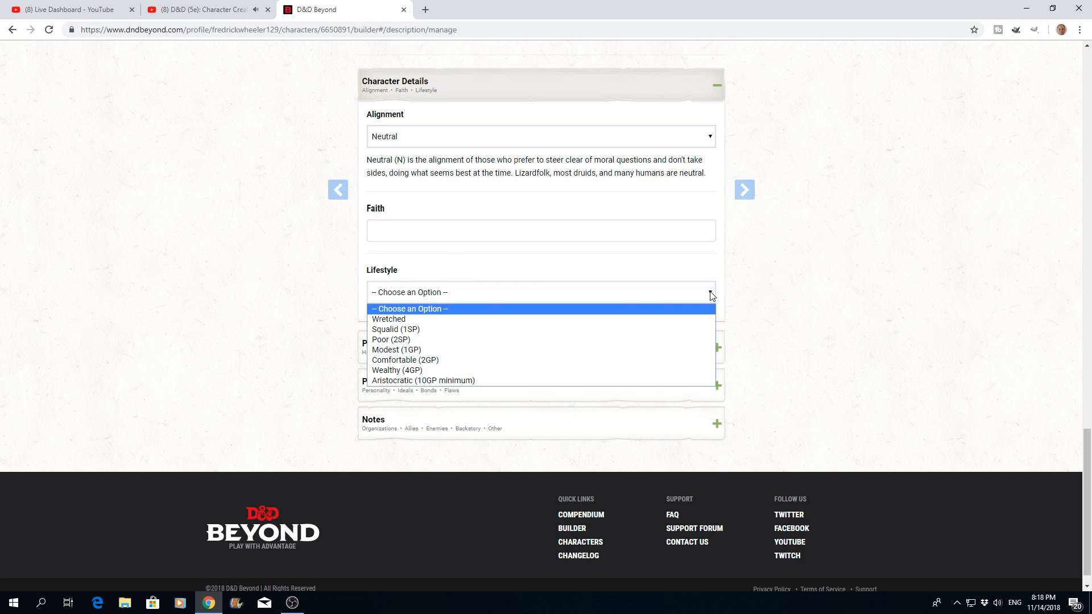
left_click(429, 333)
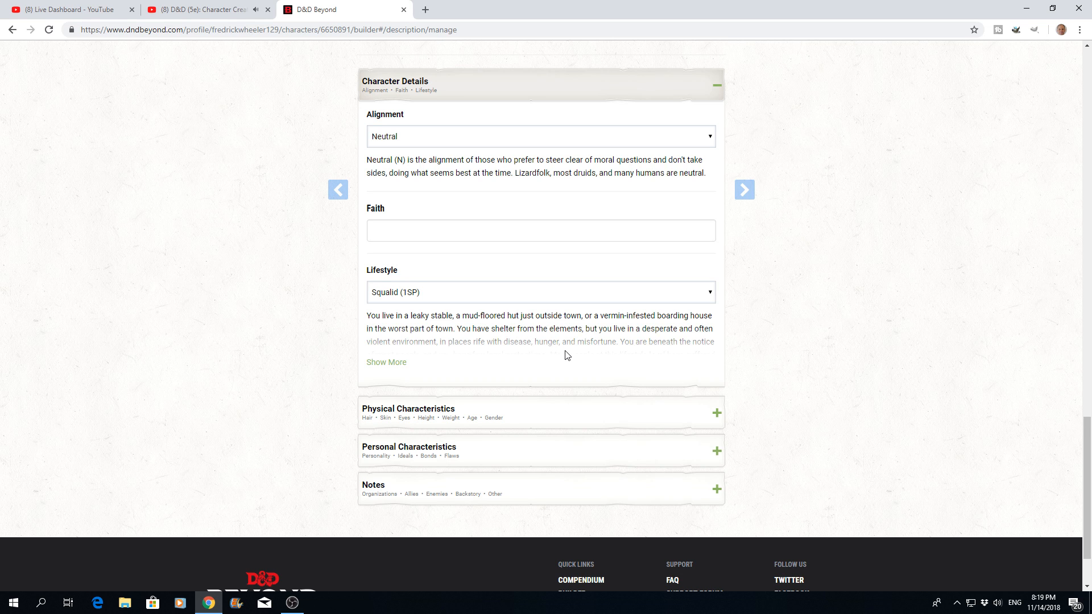
Step: In Physical Characteristics, enter Dark Brown for hair, Dark for skin and Brown for eyes
scroll(567, 355, "down", 2)
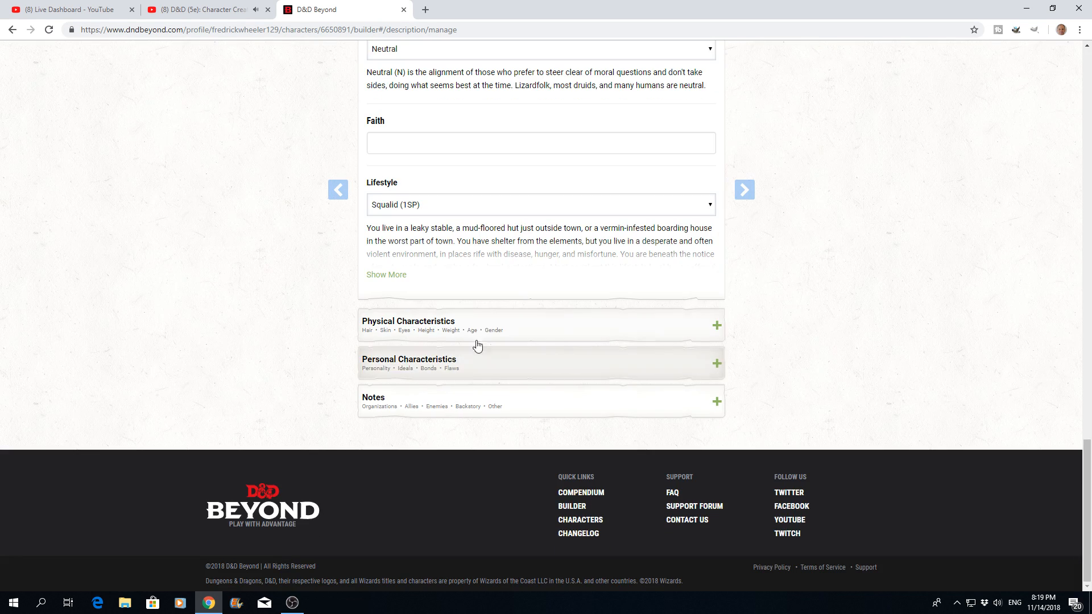
left_click(718, 328)
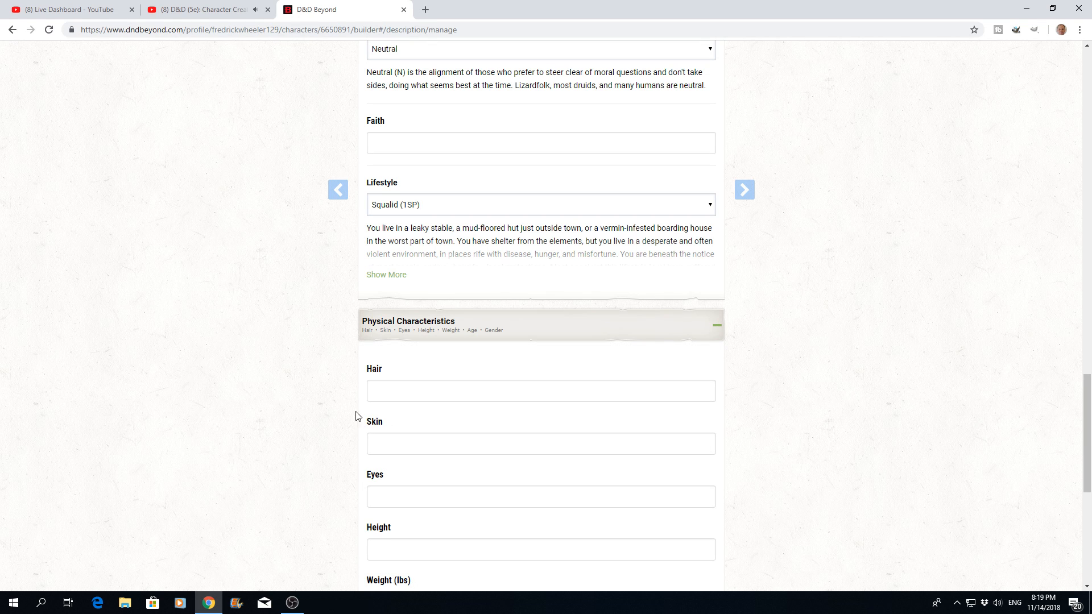
left_click(387, 392)
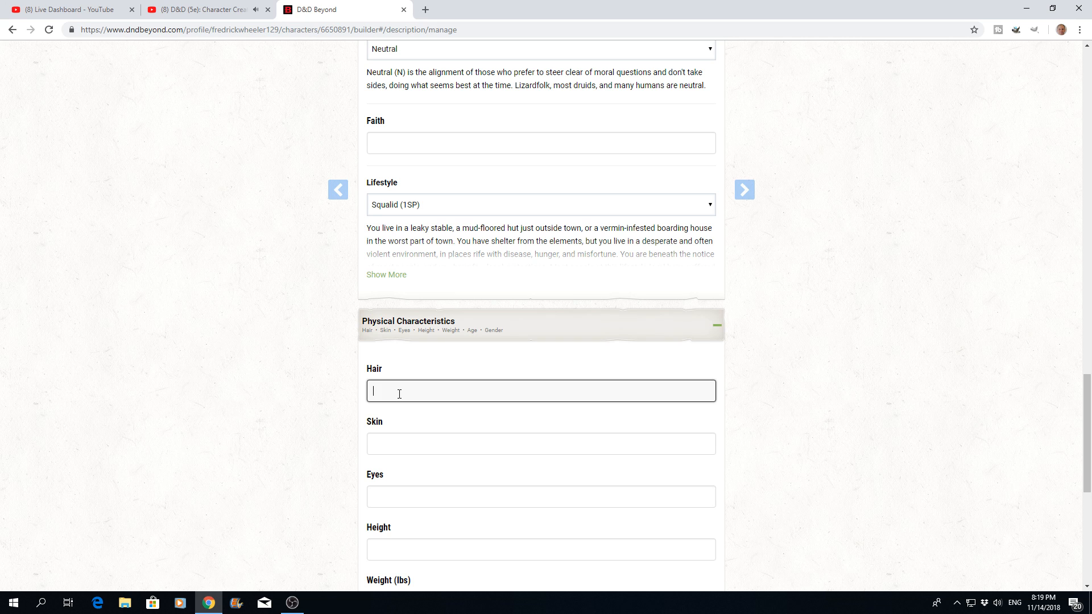
type("Dark Brownb")
key("BackSpace")
left_click(383, 446)
type("Dark")
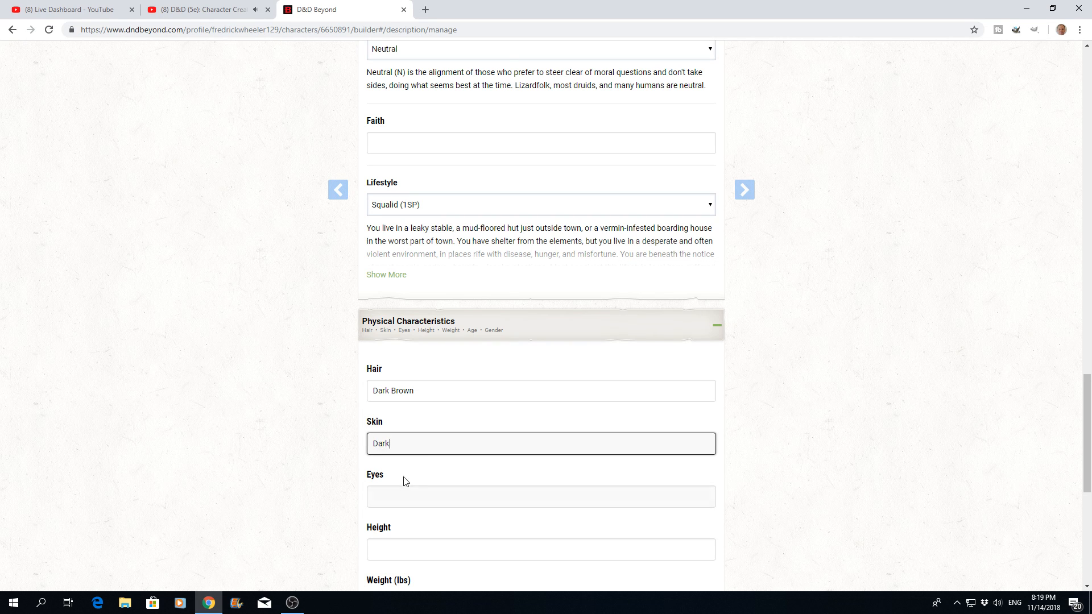
left_click(385, 500)
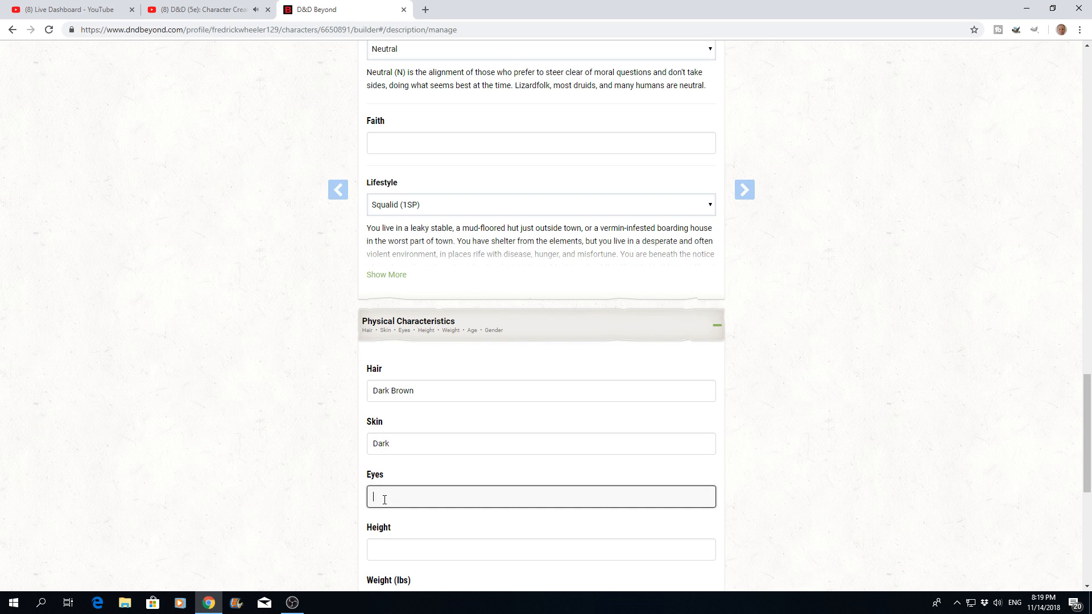
type("Brown")
Step: Set the character's height to 6 Foot 2 Inches and the weight to 76 lbs
left_click(395, 552)
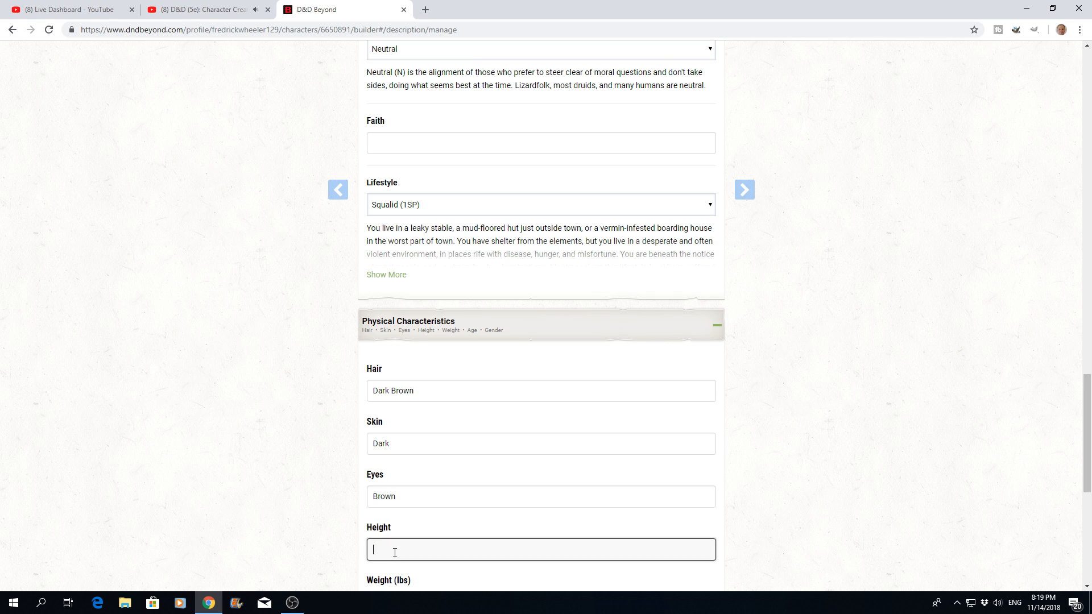
type("6 Foot 2 Inches")
scroll(474, 525, "down", 2)
left_click(412, 487)
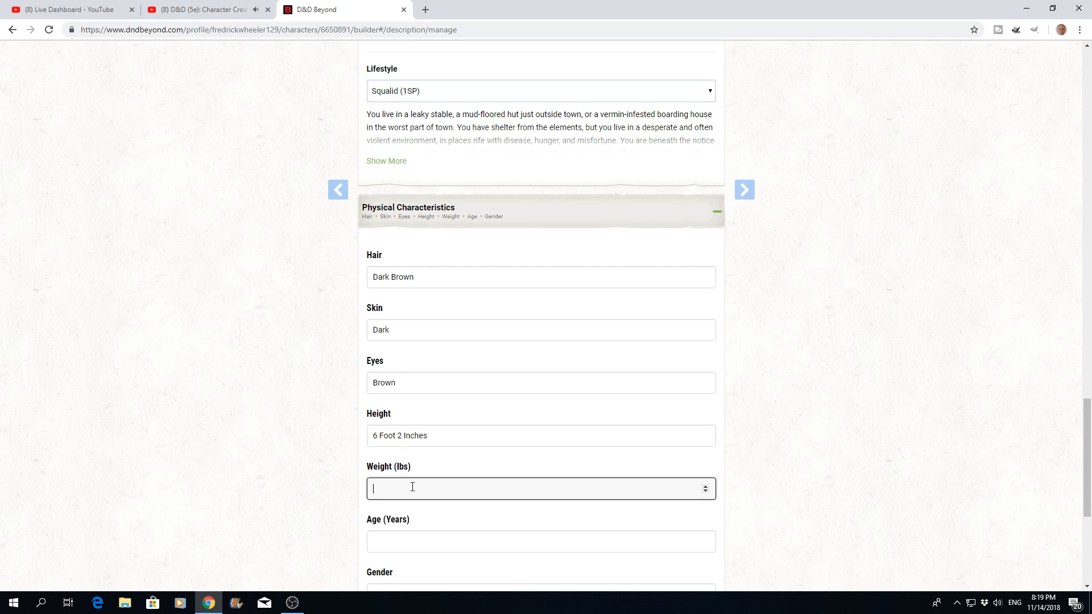
type("76")
Step: Set the character's age to 150 years and the gender to Male
scroll(444, 504, "down", 2)
left_click(384, 424)
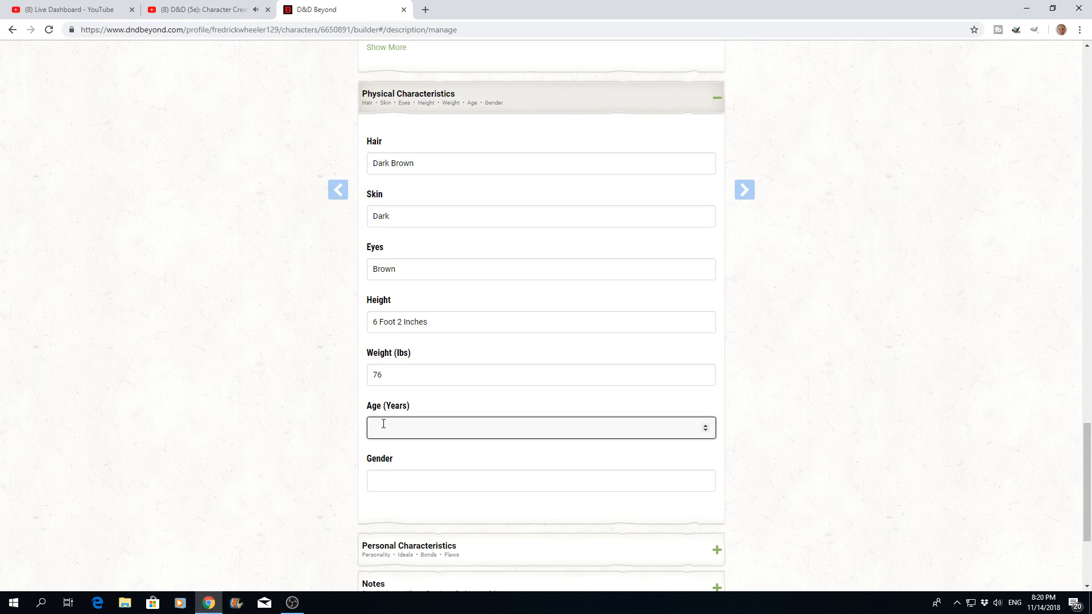
type("150")
left_click(402, 479)
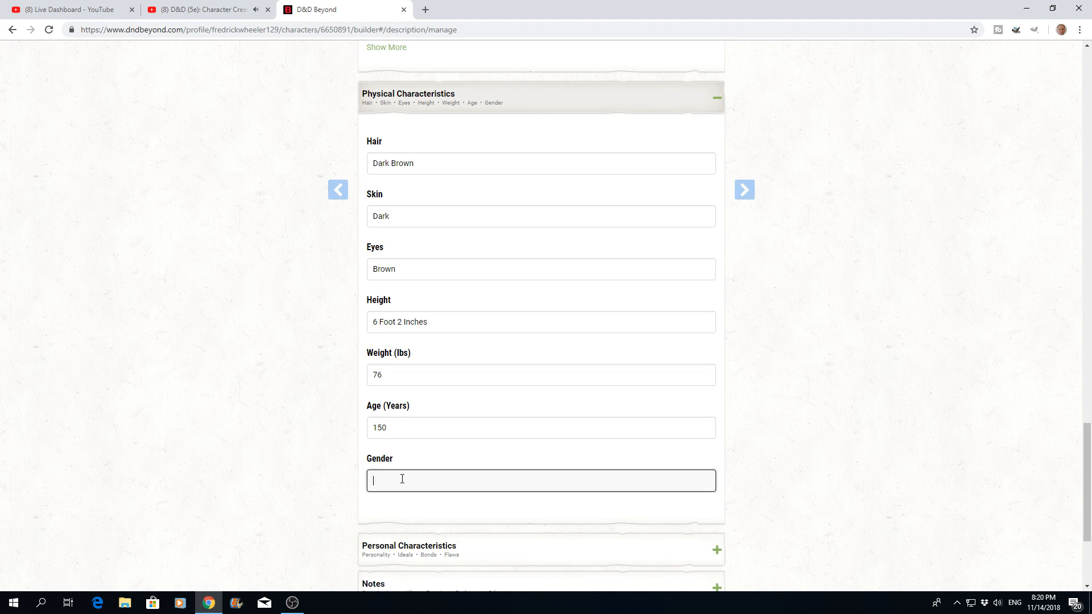
type("Male")
Step: In Personal Characteristics, edit the Destiny ideal to remove the "(Any)" suffix from its text
scroll(444, 453, "down", 3)
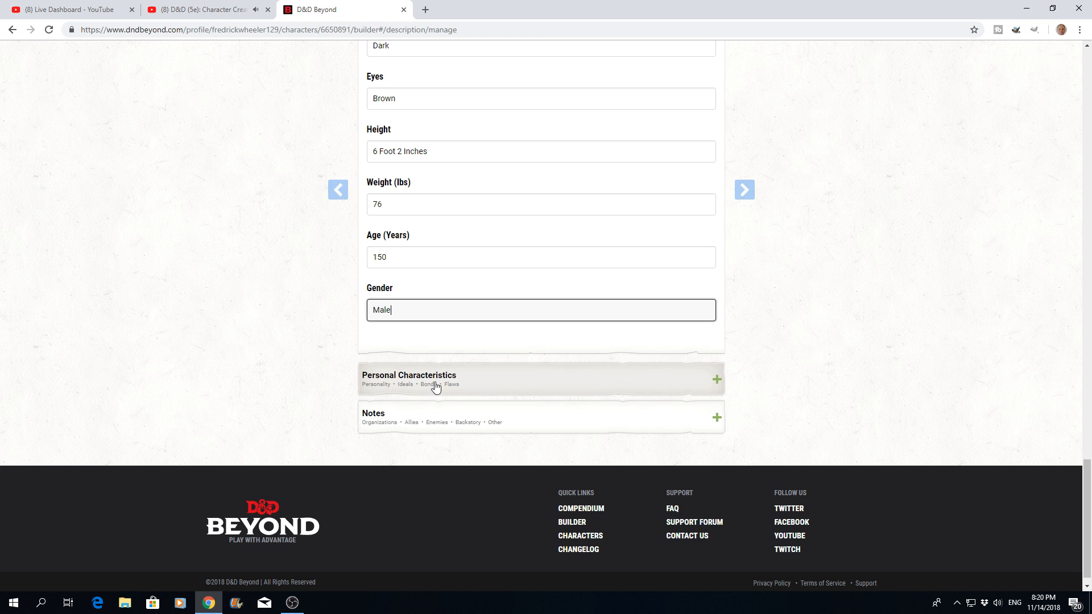
left_click(715, 380)
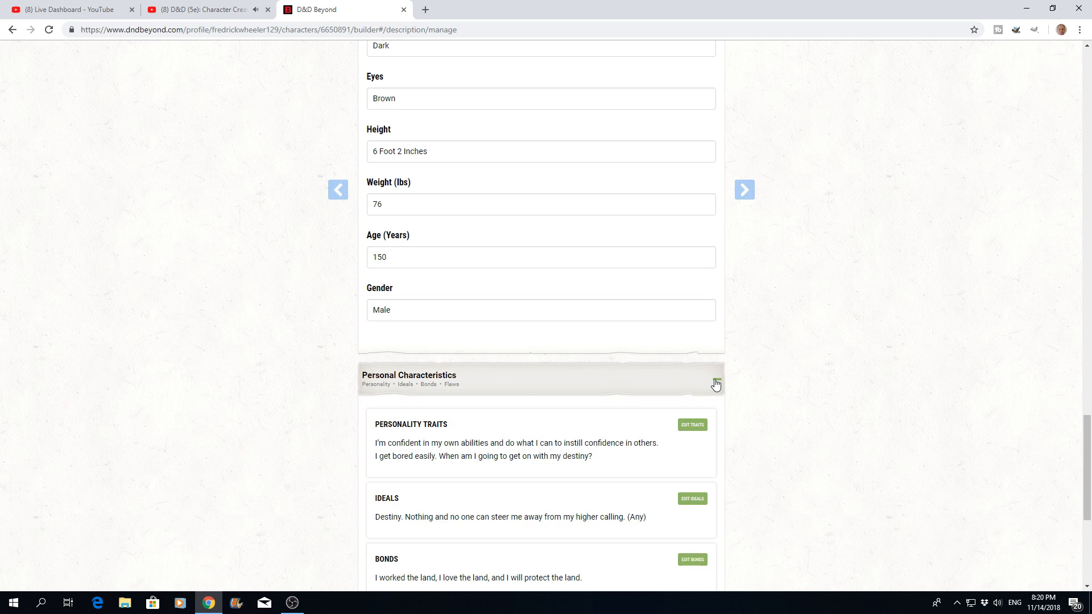
scroll(639, 442, "down", 2)
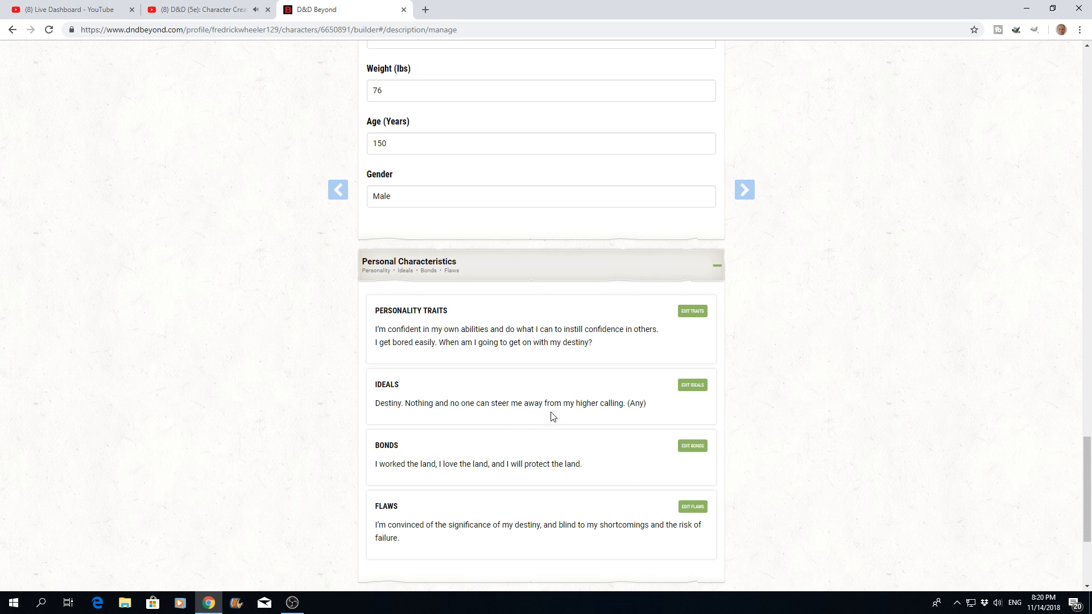
left_click(695, 386)
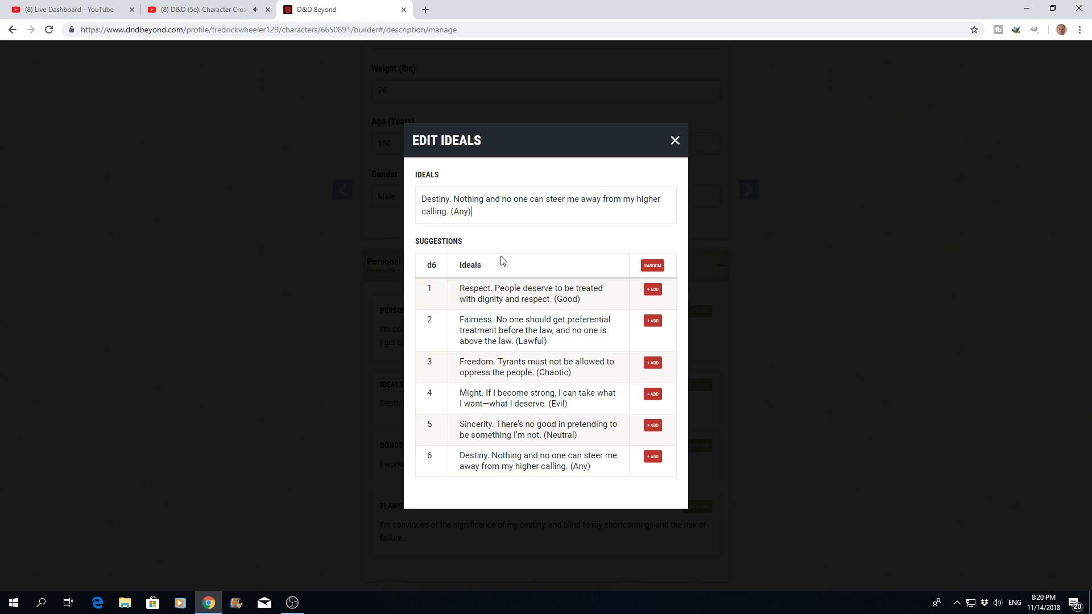
key("BackSpace")
key("BackSpace")
key("BackSpace")
key("BackSpace")
left_click(676, 139)
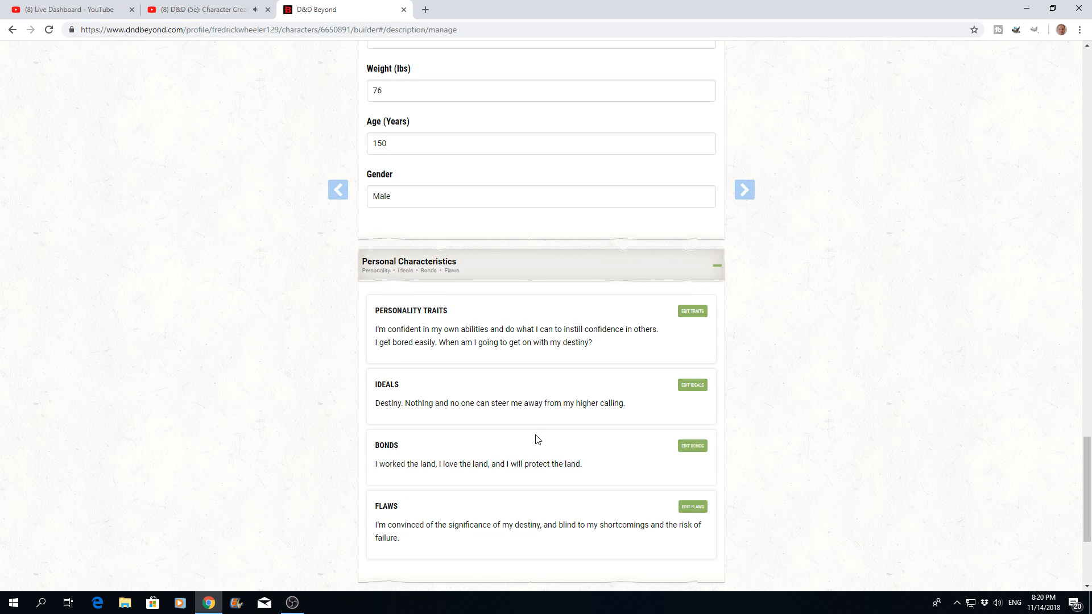
Step: In the character's Notes, add Harpers as the Organizations entry
scroll(536, 440, "down", 4)
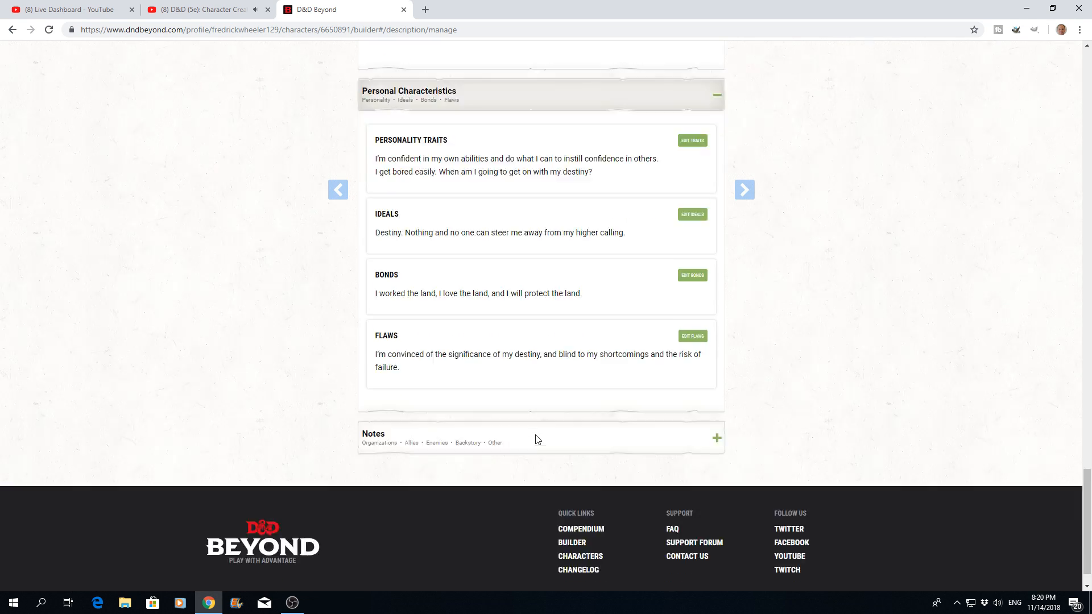
left_click(716, 415)
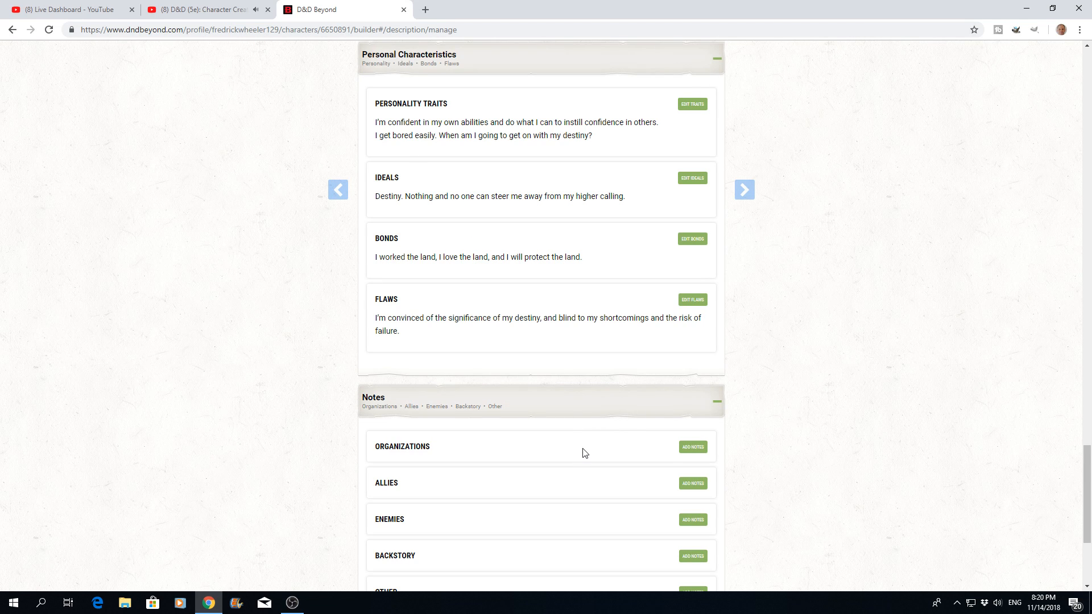
scroll(580, 452, "down", 2)
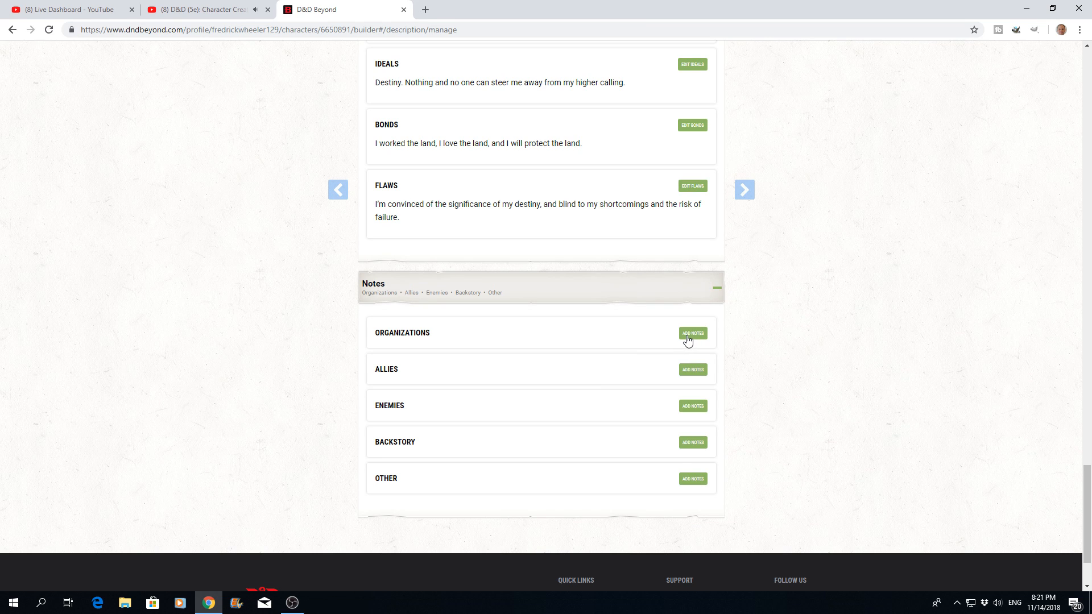
left_click(687, 338)
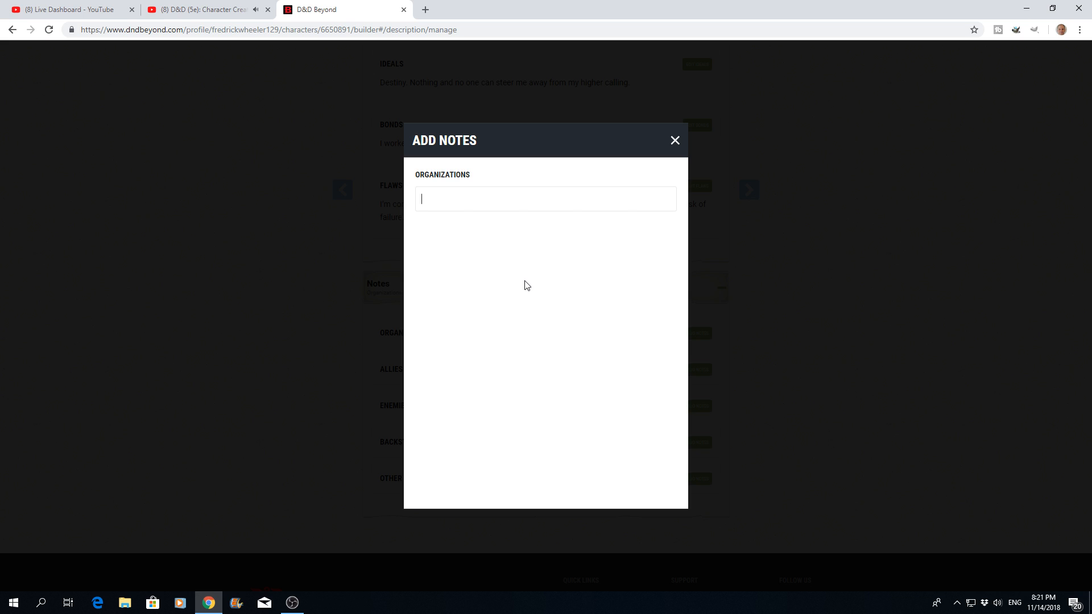
type("Harpers")
left_click(675, 142)
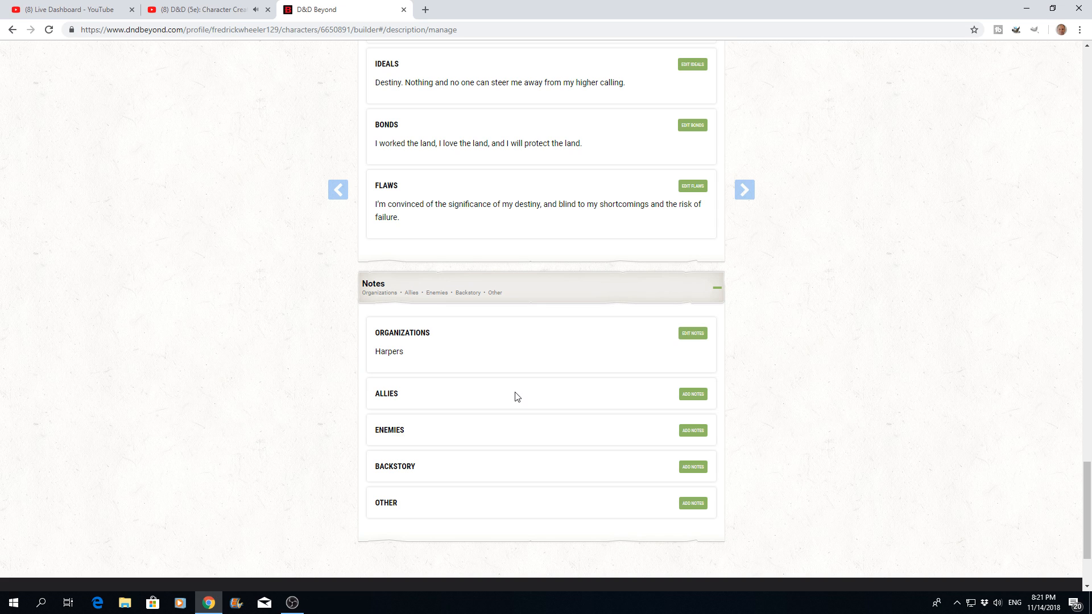
Step: Add Drizzit to the Allies notes and Klarg to the Enemies notes
left_click(696, 394)
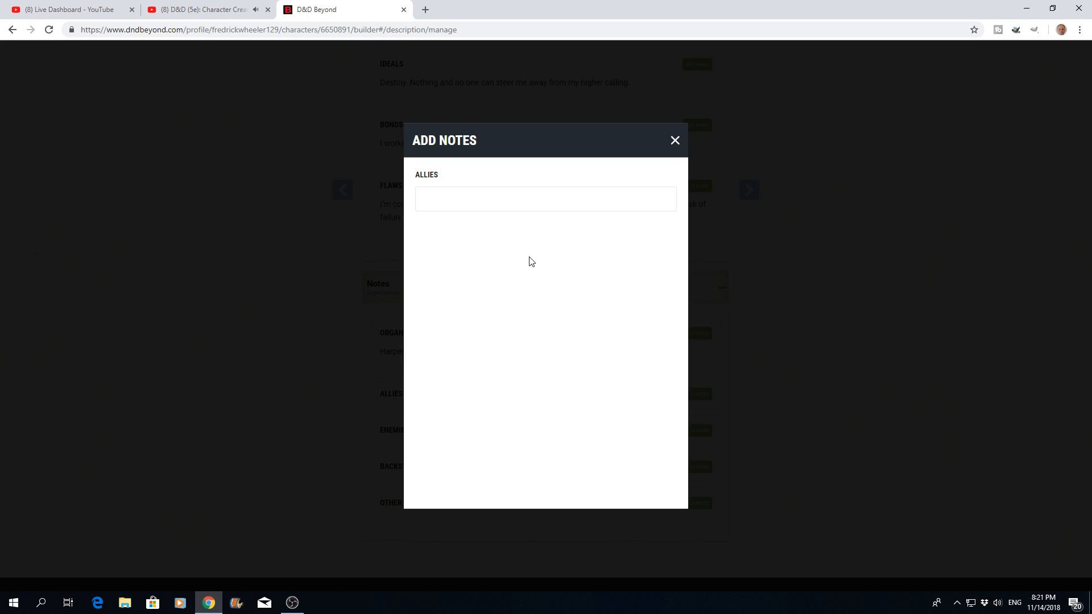
type("Drizzit")
left_click(674, 141)
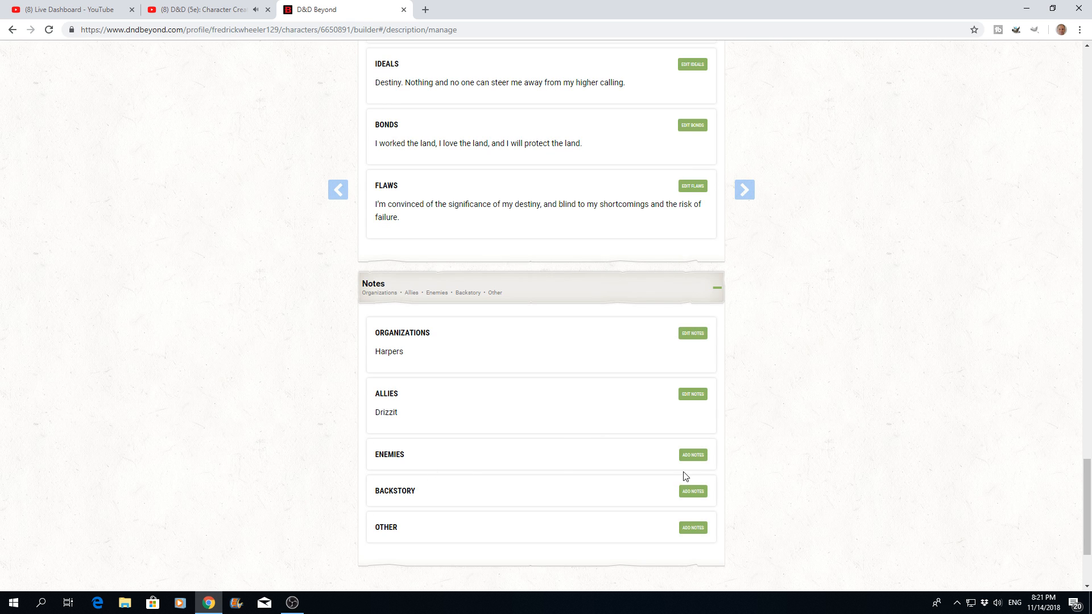
left_click(693, 455)
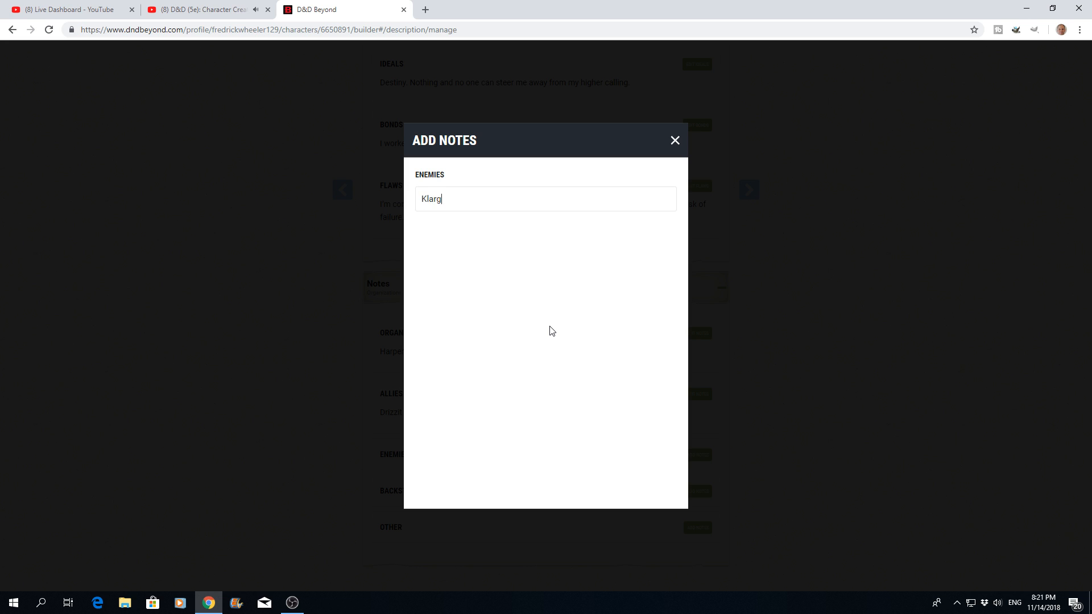
left_click(675, 141)
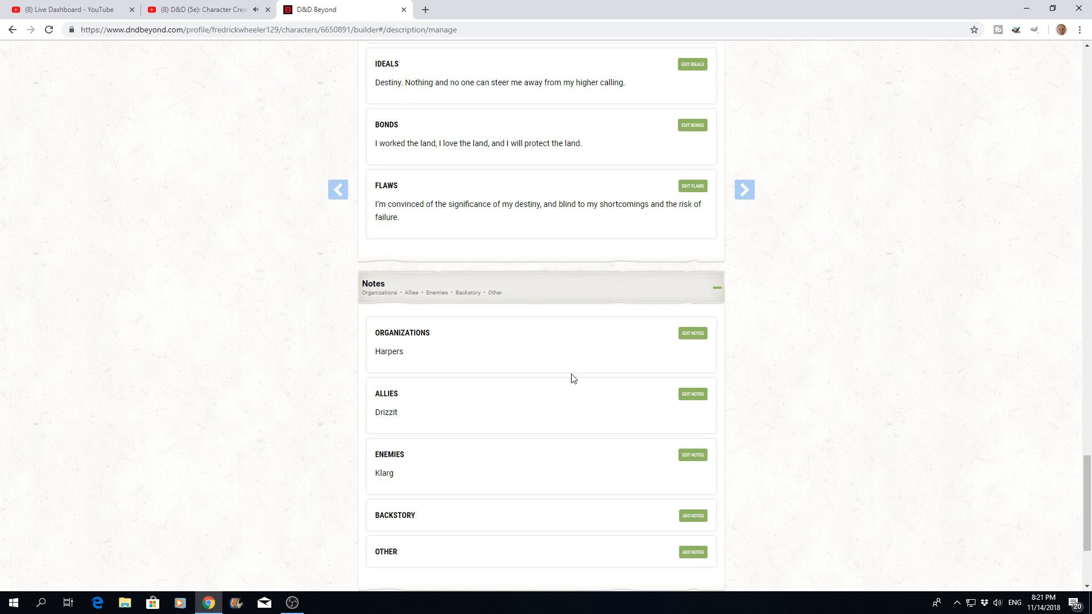
scroll(503, 489, "down", 1)
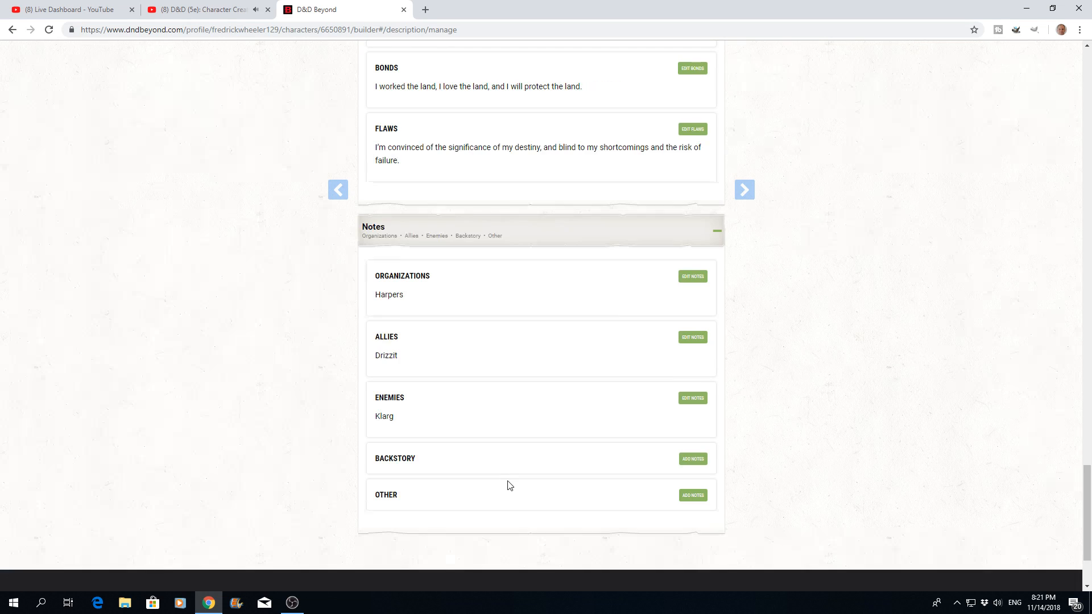
left_click(693, 460)
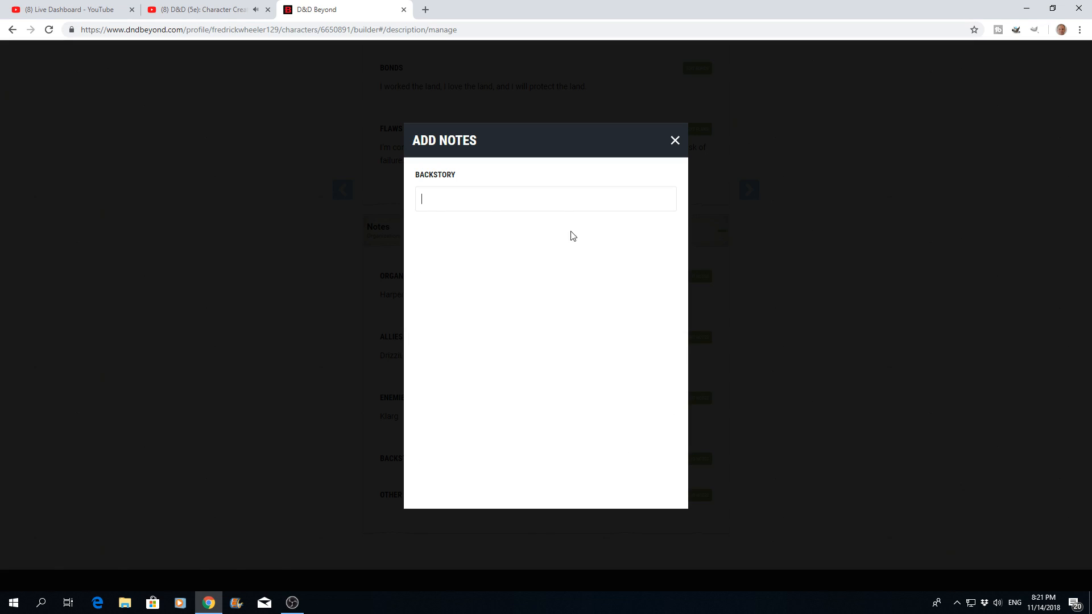
left_click(675, 141)
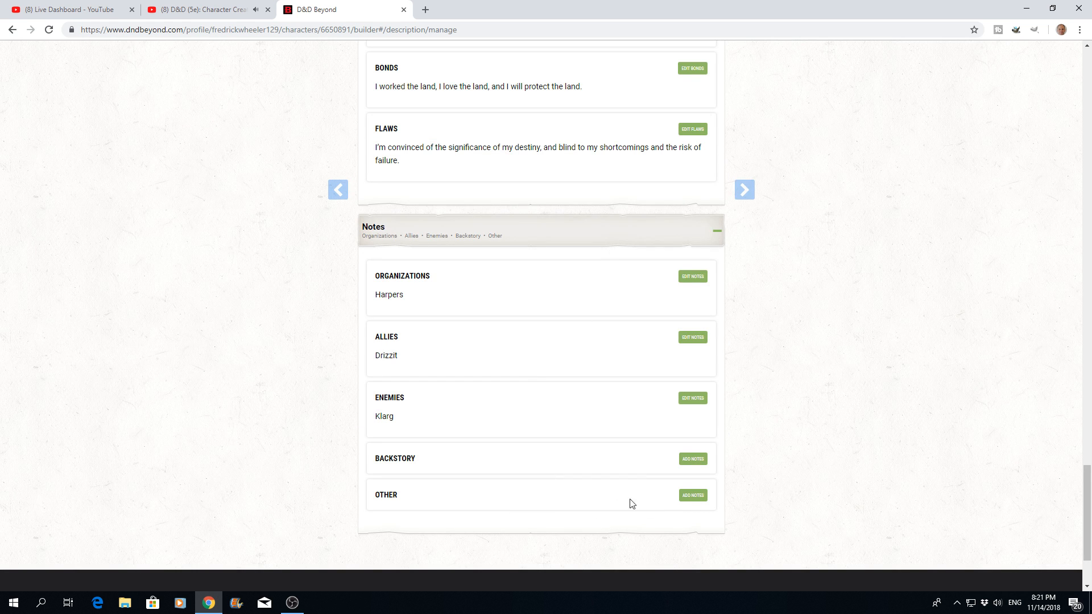
Step: Advance to the Equipment step's management page and choose starting equipment rather than gold
scroll(563, 437, "up", 15)
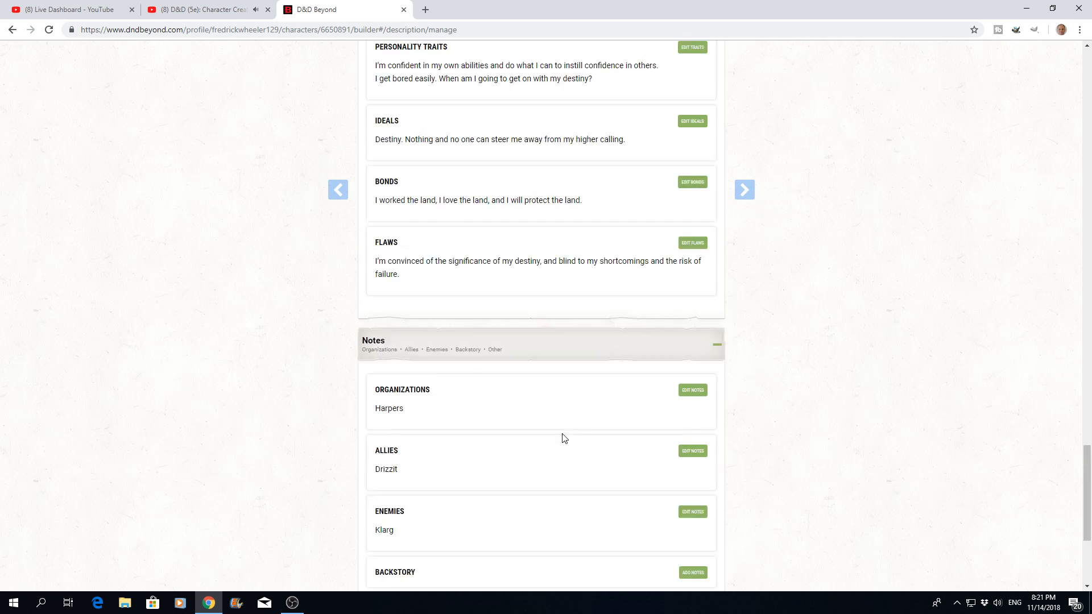
scroll(563, 437, "up", 15)
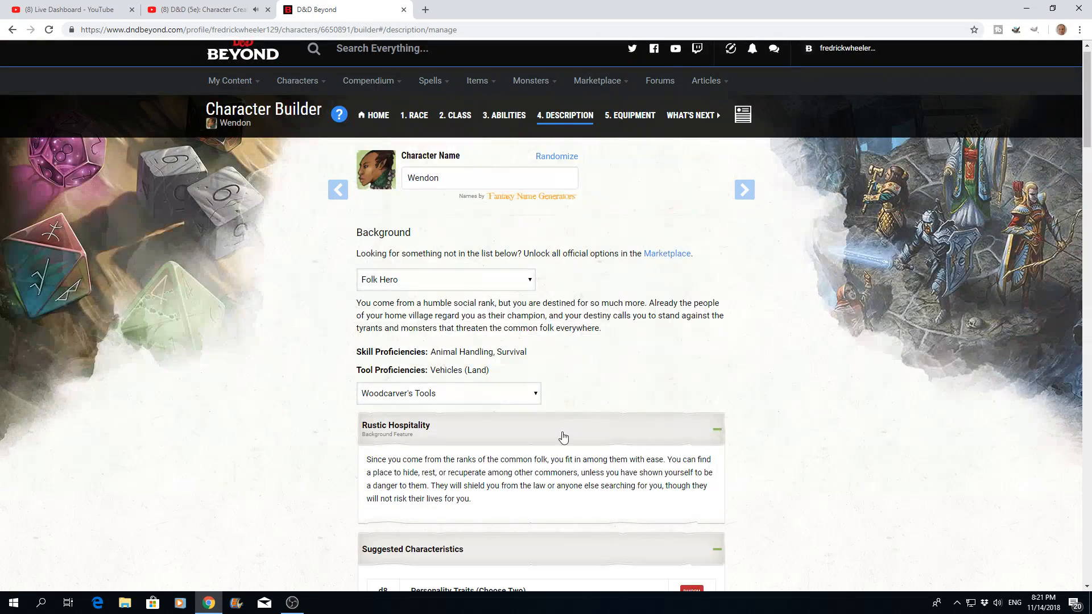
left_click(748, 196)
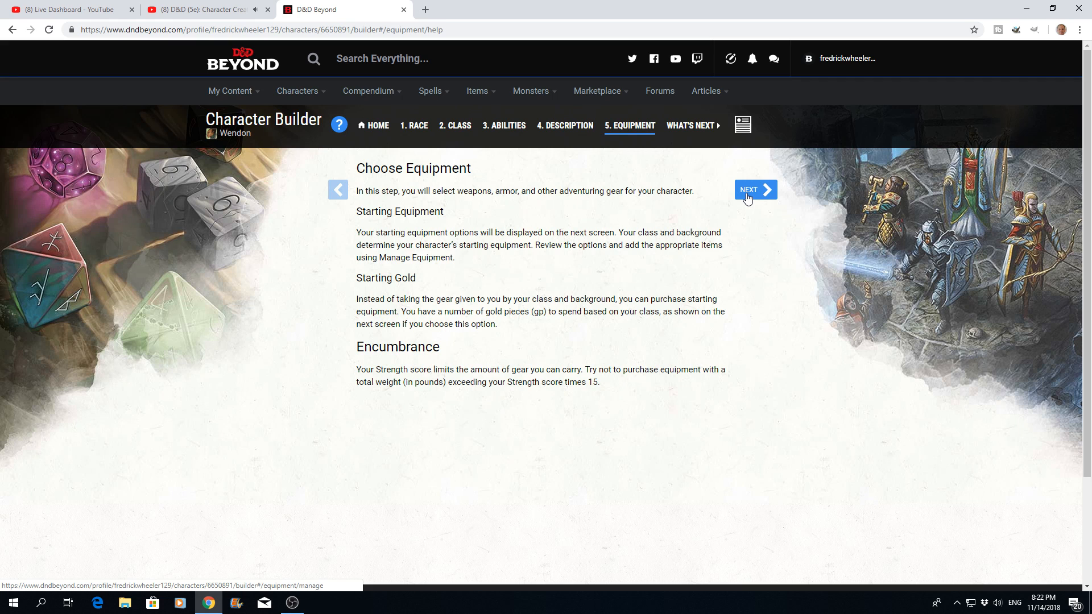
left_click(748, 194)
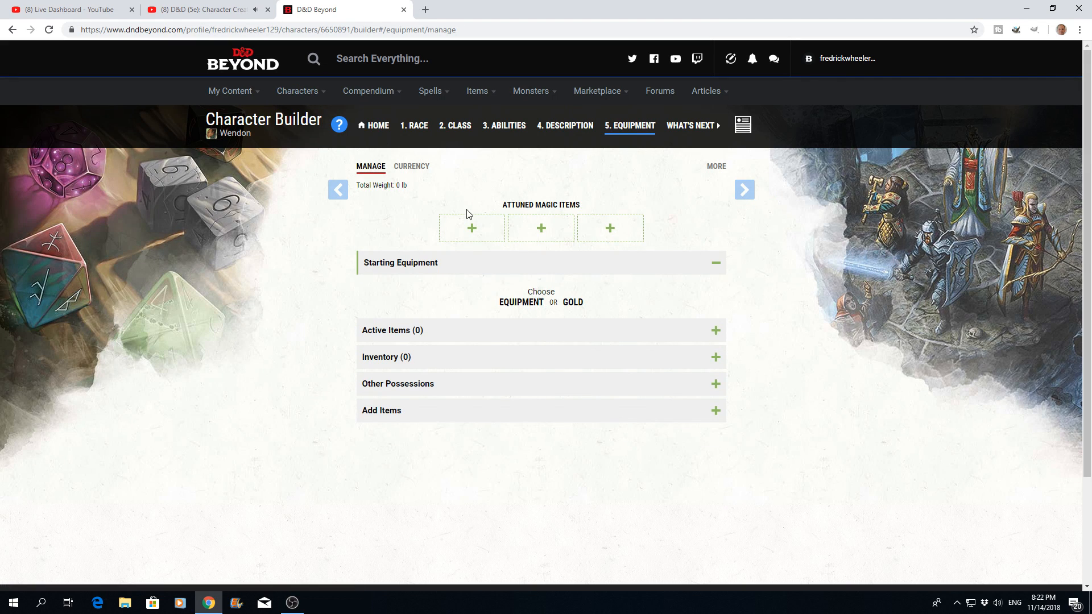
left_click(611, 234)
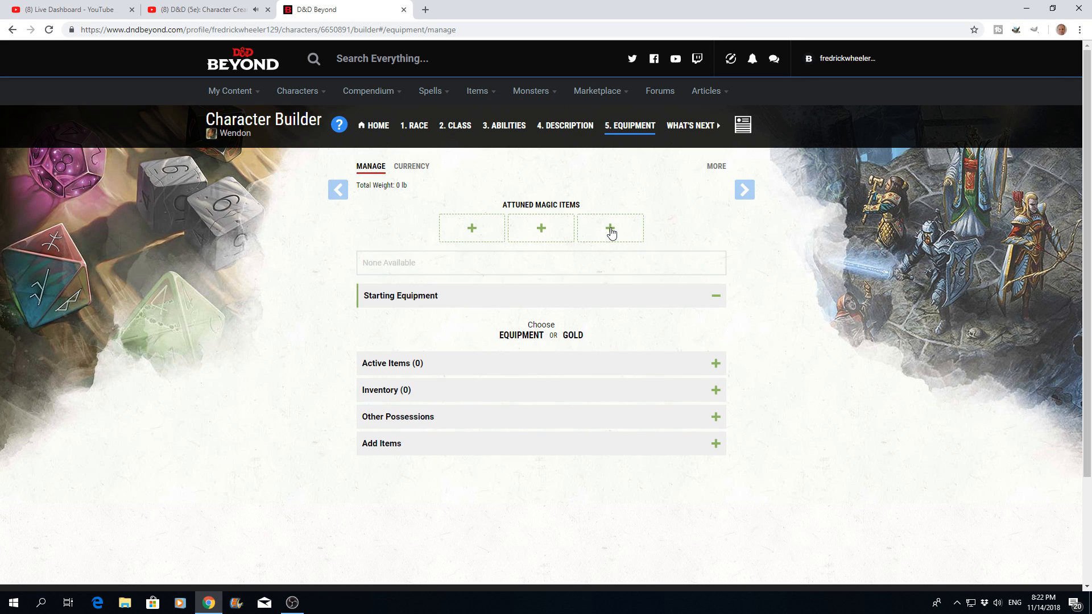
left_click(522, 336)
Step: Choose scale mail and two shortswords from the Ranger Starting Equipment options
scroll(496, 374, "down", 2)
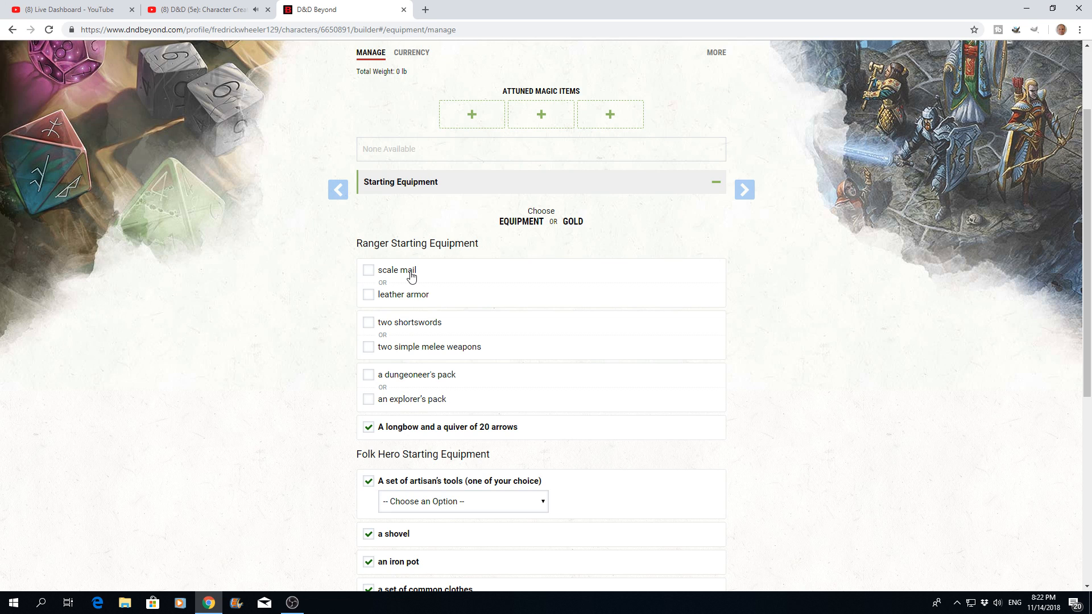
left_click(369, 271)
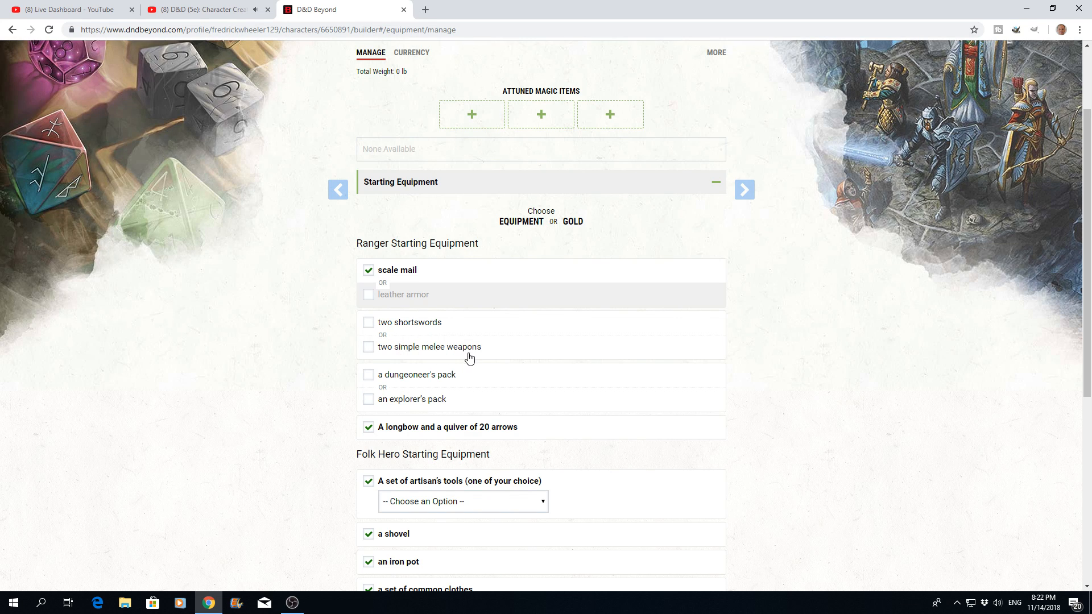
left_click(368, 323)
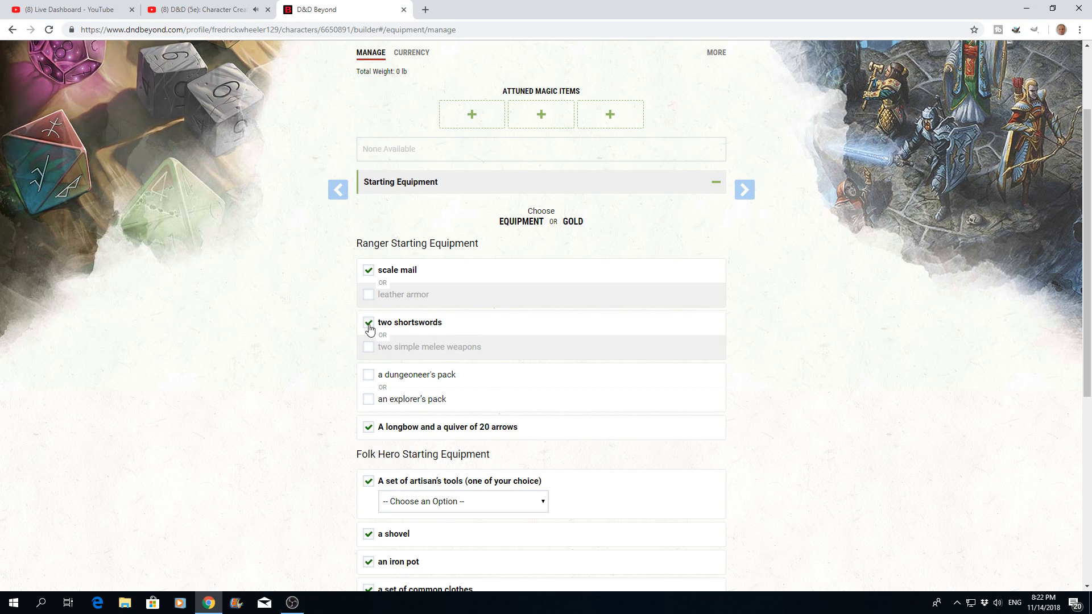
left_click(368, 323)
left_click(368, 347)
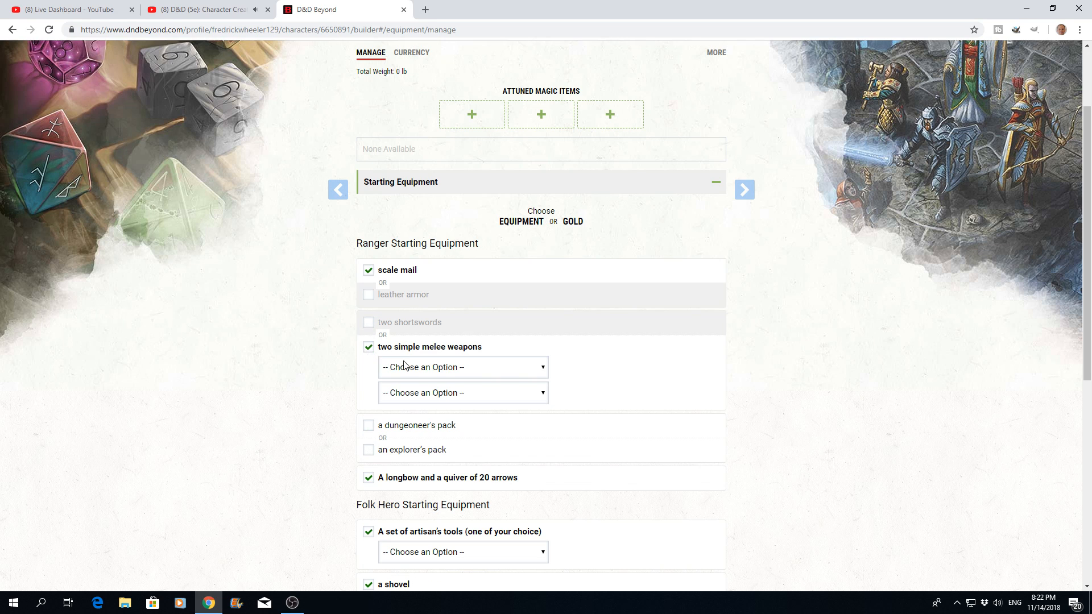
left_click(545, 371)
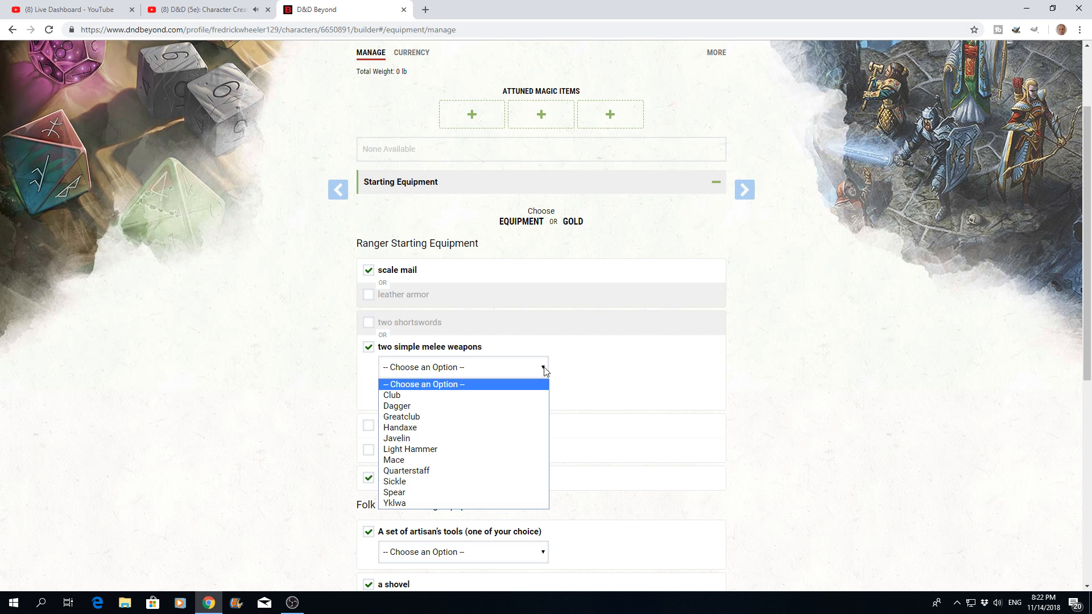
left_click(545, 370)
left_click(370, 348)
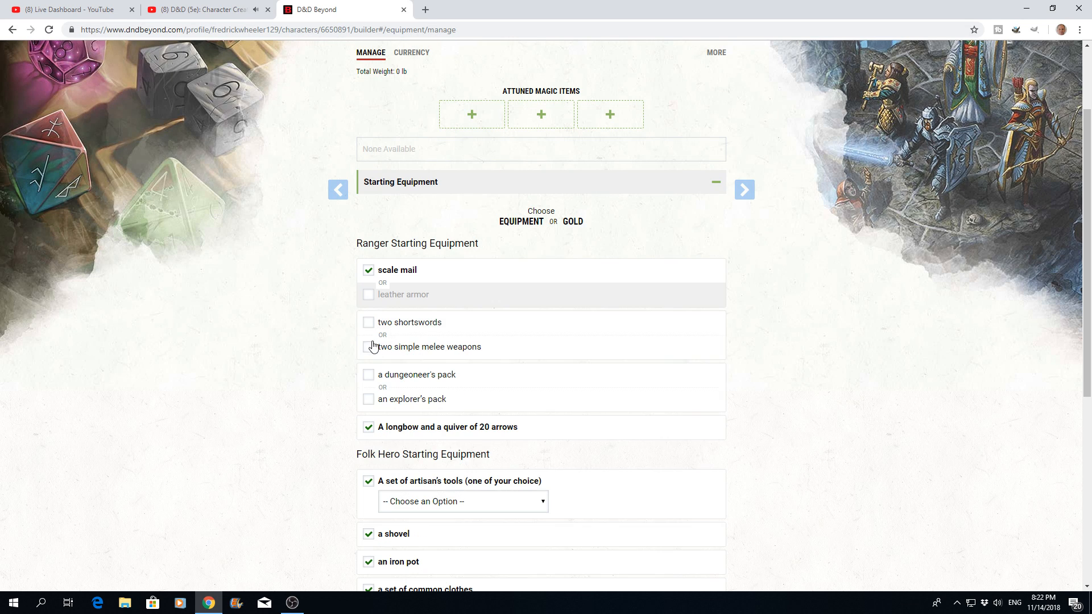
left_click(369, 323)
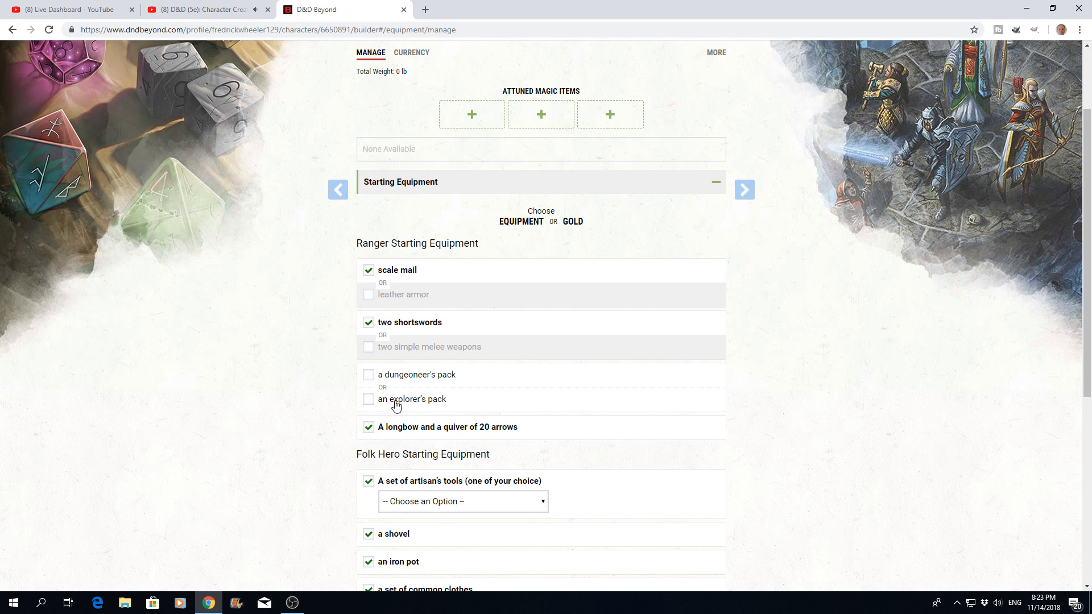
Step: Choose an explorer's pack for the ranger and Woodcarver's Tools as the Folk Hero artisan's tools
left_click(369, 400)
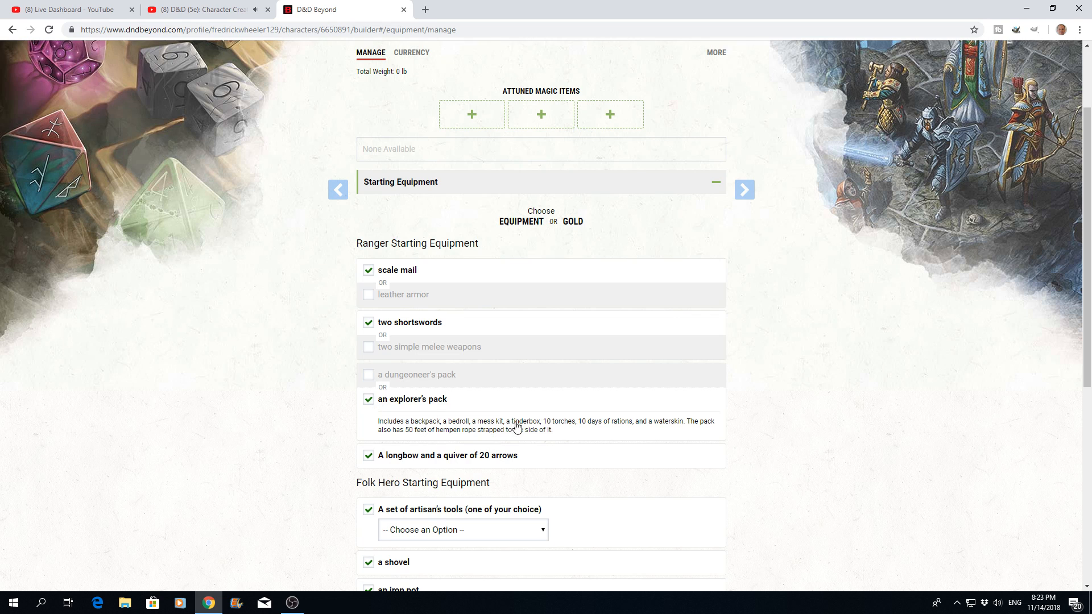
scroll(556, 424, "down", 2)
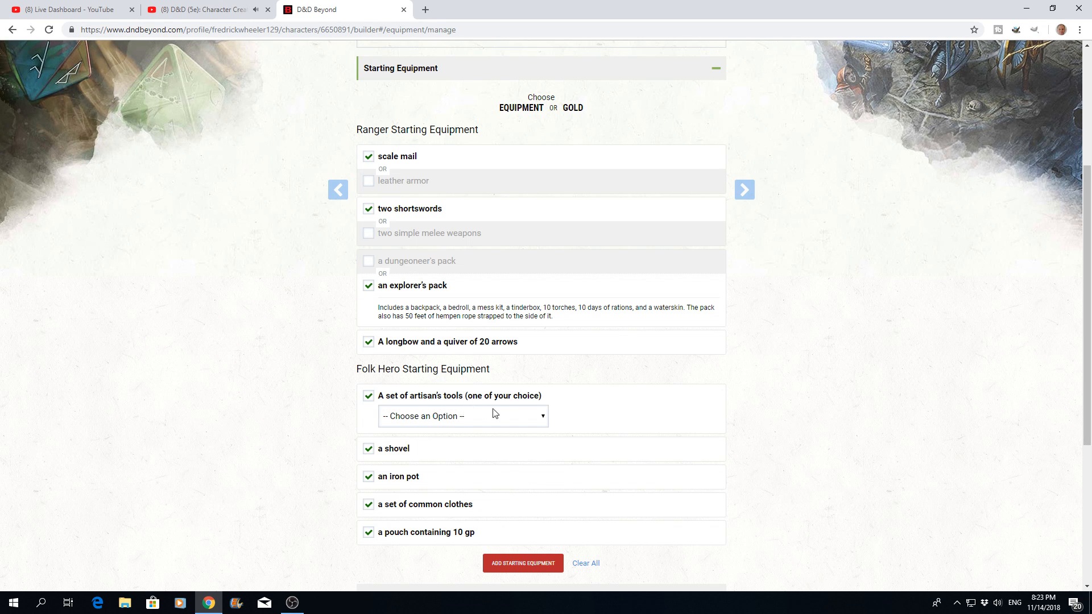
left_click(544, 418)
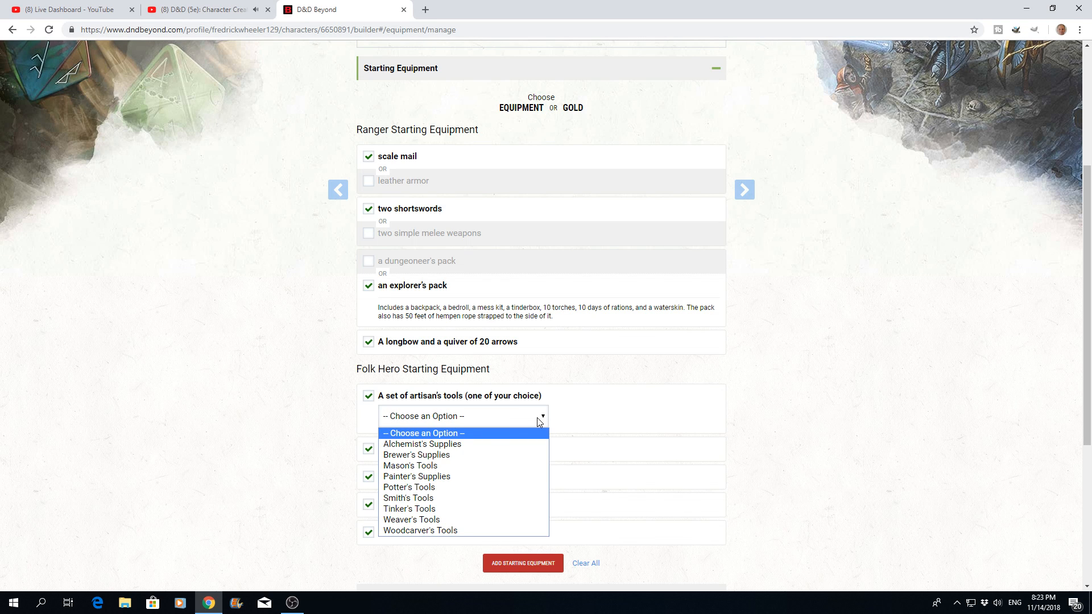
left_click(435, 531)
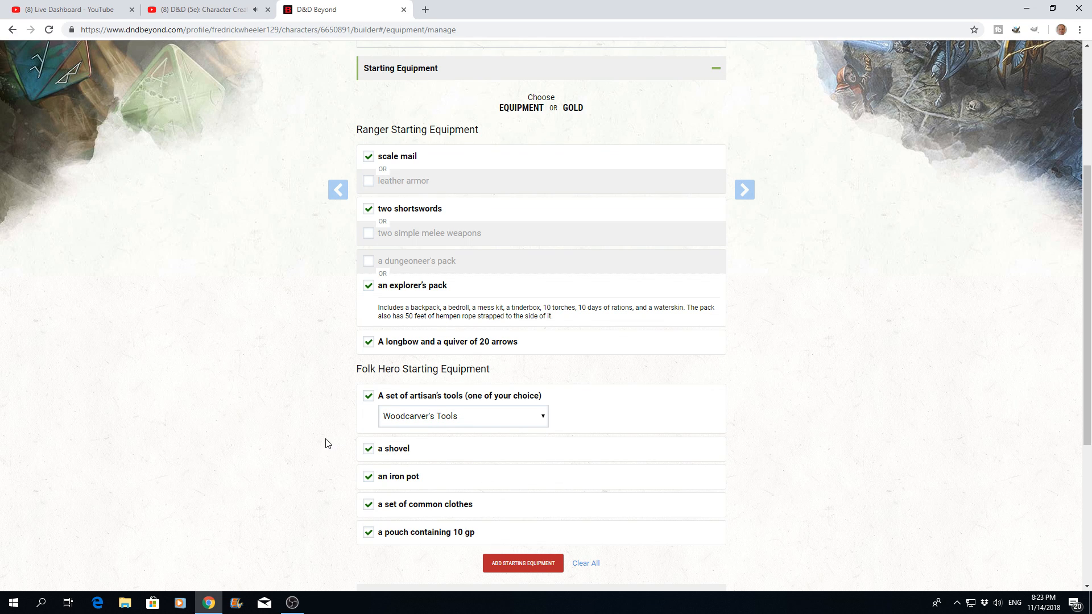
Step: Filter the items available to add by "healer" and add the Healer's Kit to the inventory
scroll(328, 444, "down", 2)
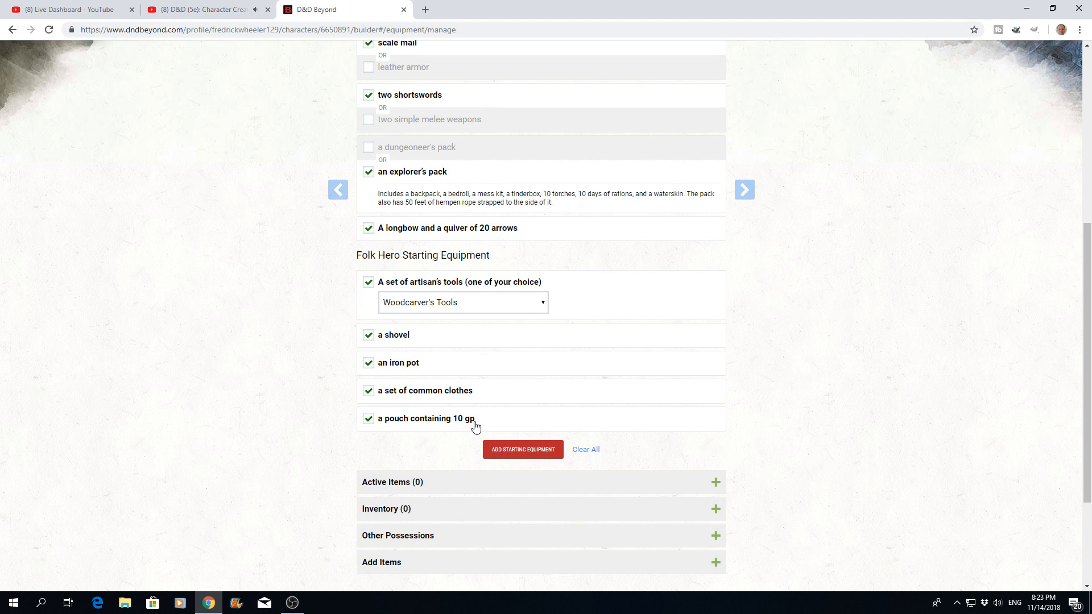
scroll(475, 427, "down", 2)
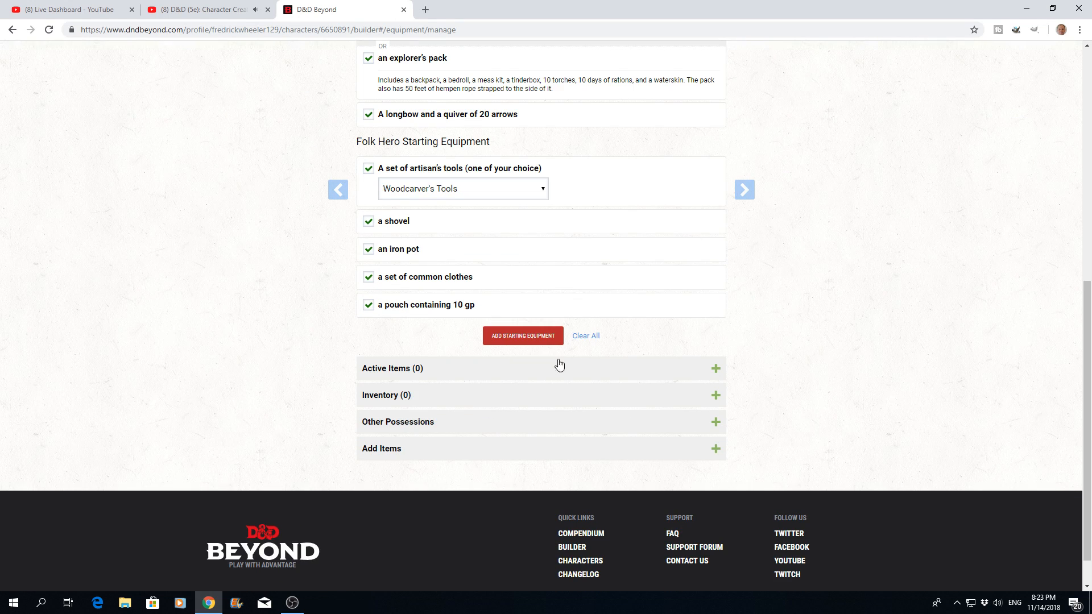
left_click(715, 450)
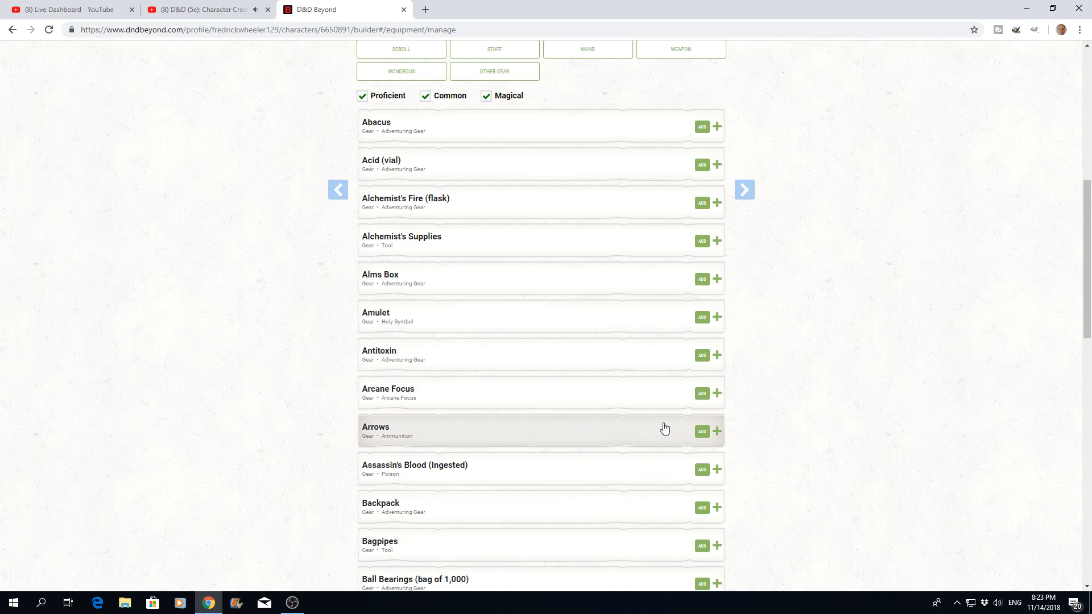
scroll(665, 428, "up", 3)
scroll(664, 429, "down", 4)
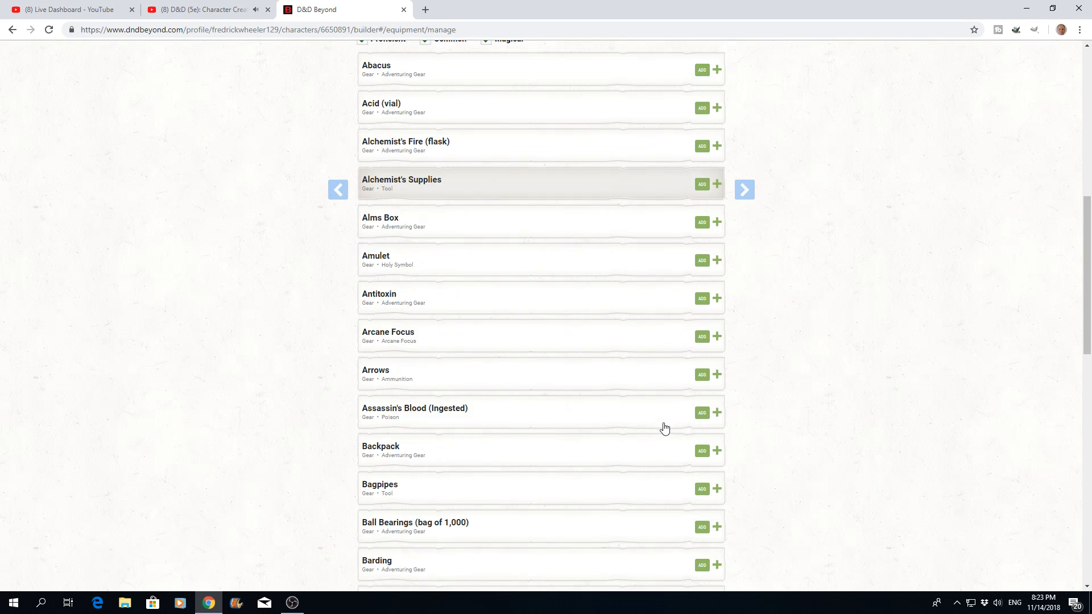
scroll(664, 429, "up", 4)
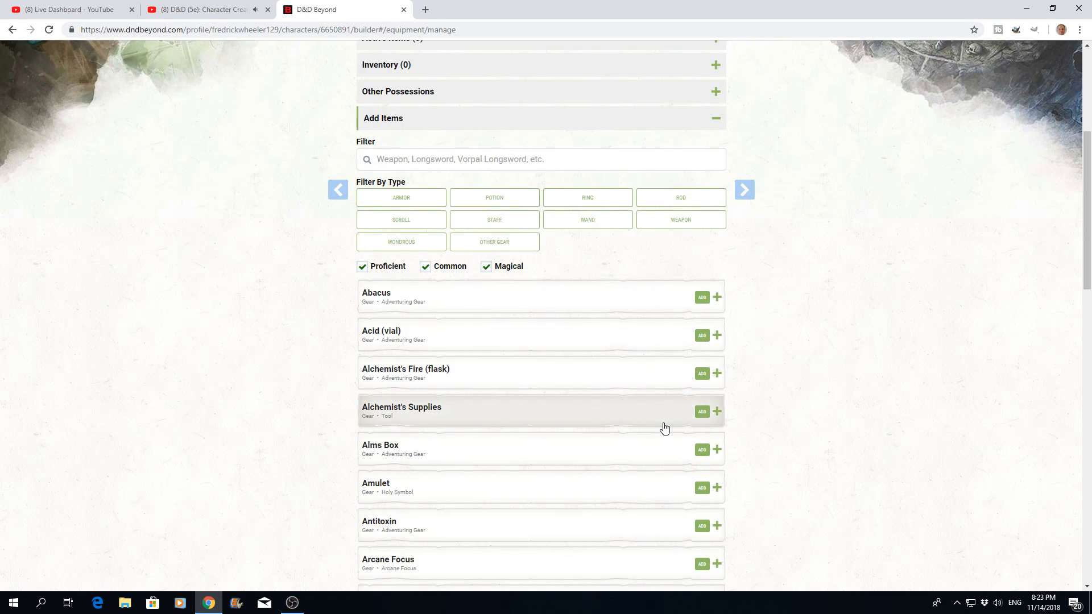
left_click(393, 161)
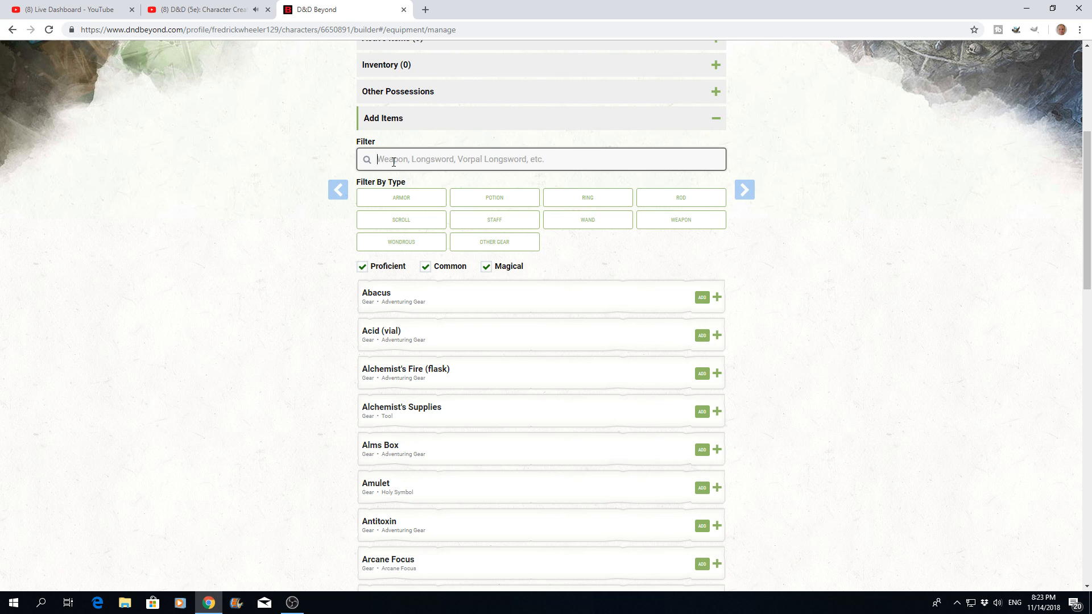
type("healer")
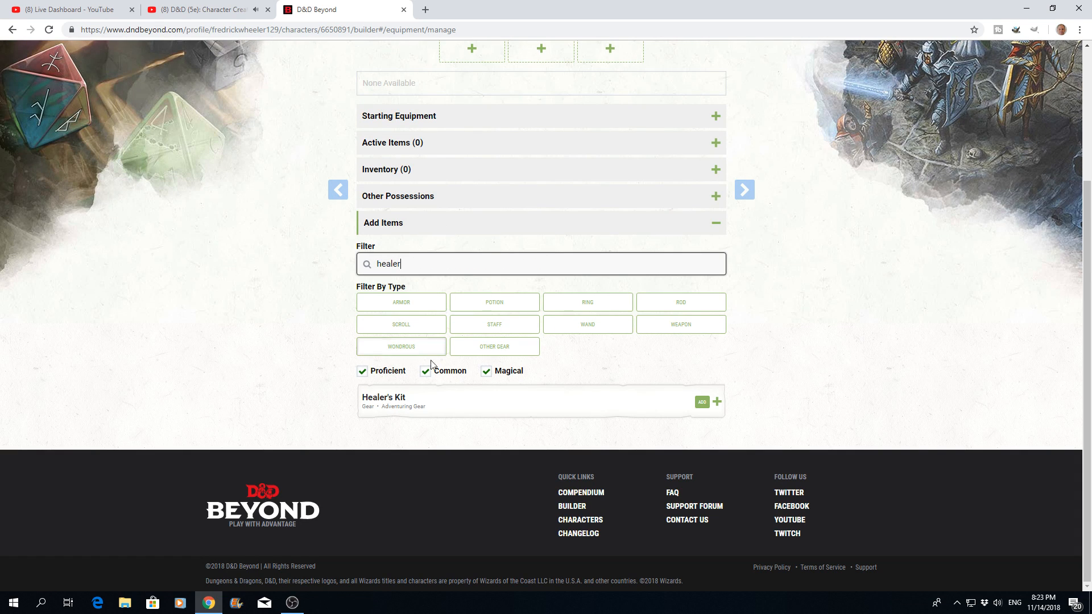
left_click(702, 403)
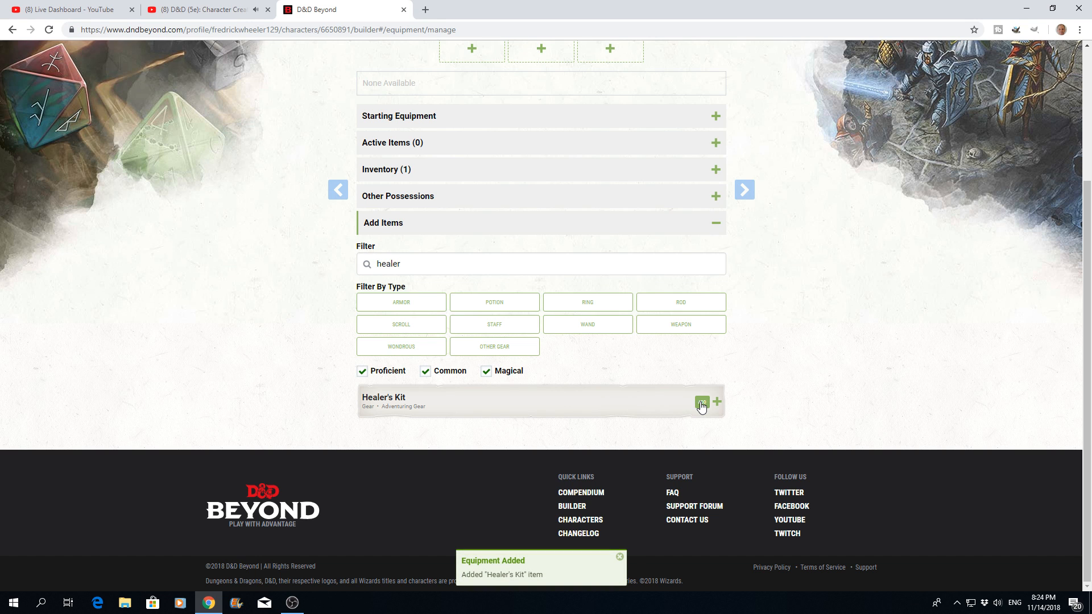
Step: Advance to the builder's What's Next page and view the finished character sheet
scroll(591, 283, "up", 3)
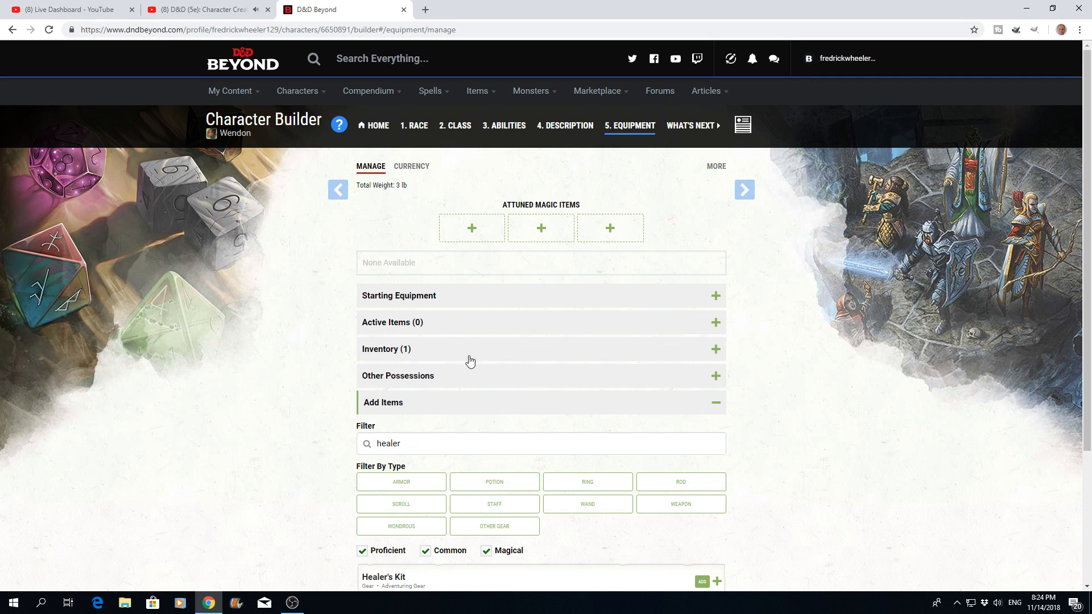
scroll(605, 405, "down", 3)
scroll(607, 405, "up", 3)
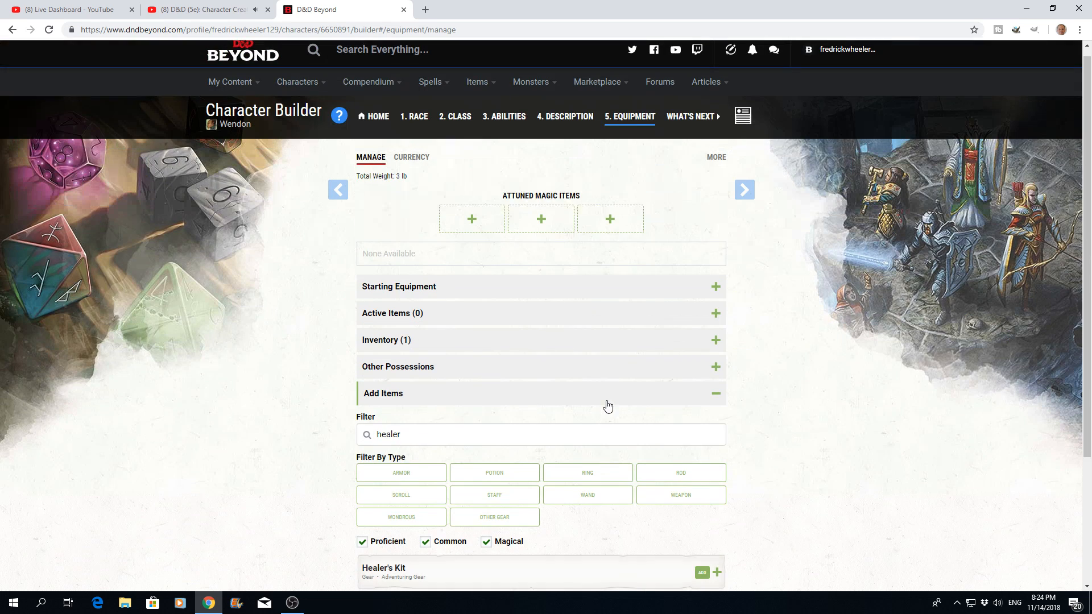
left_click(745, 194)
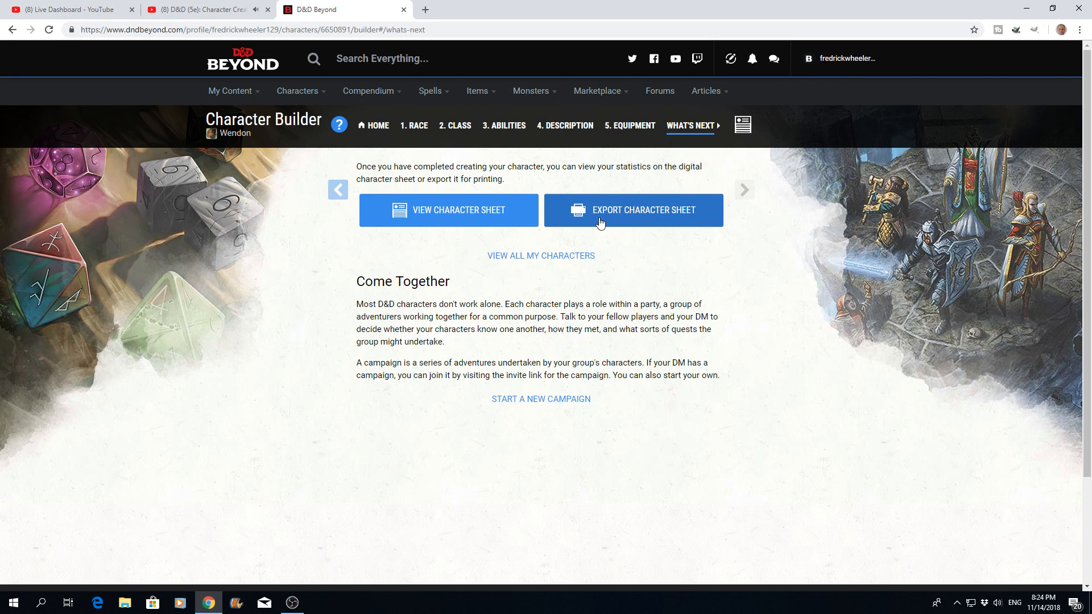
left_click(440, 216)
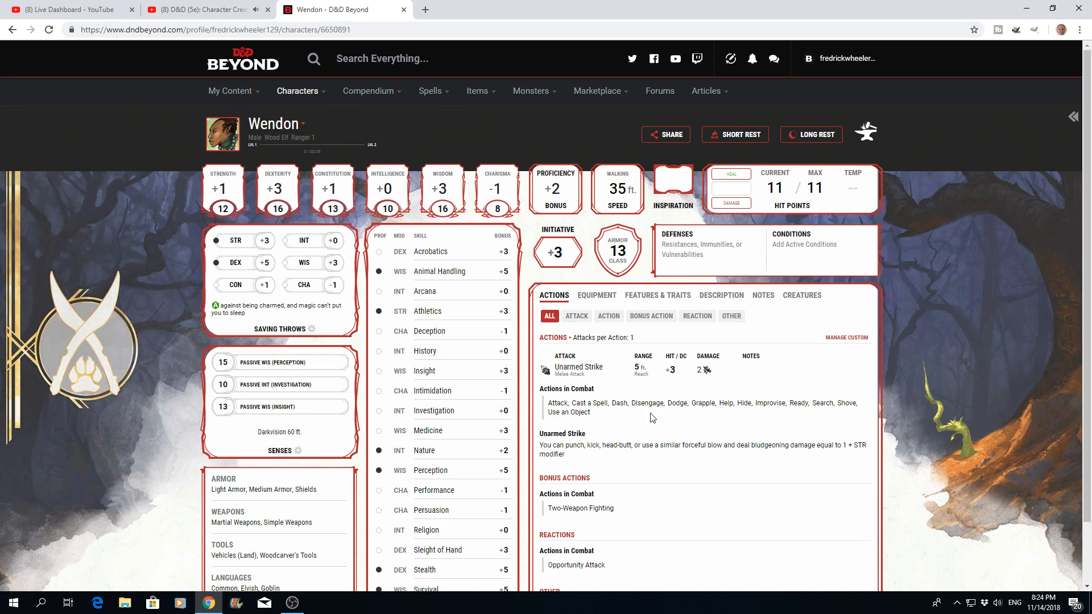
Step: Review the character sheet's actions, filtering them by Attack and by Action
scroll(628, 443, "down", 2)
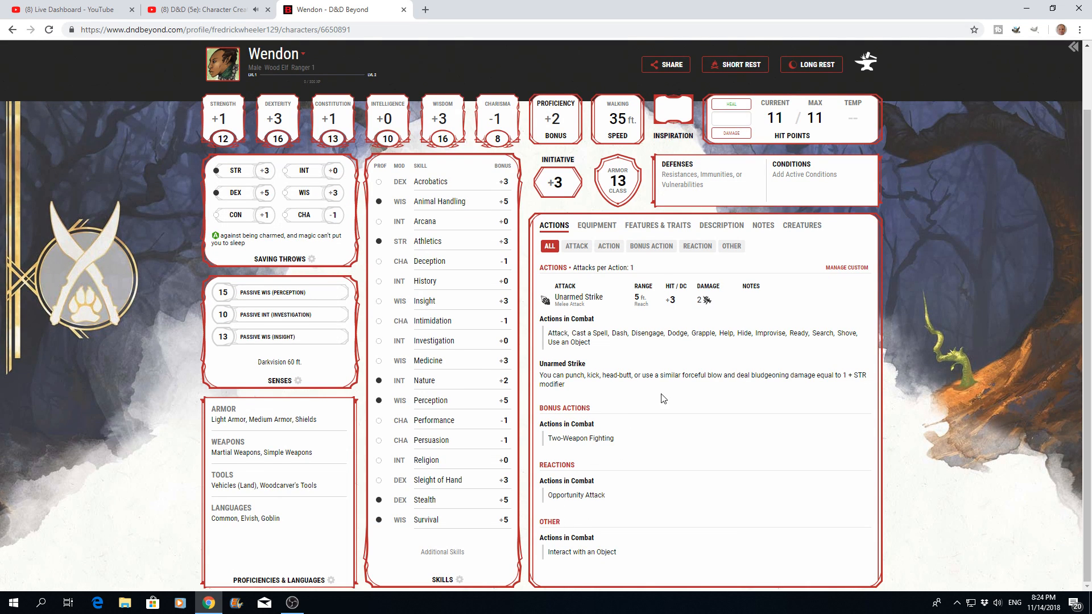
scroll(663, 398, "up", 2)
left_click(578, 319)
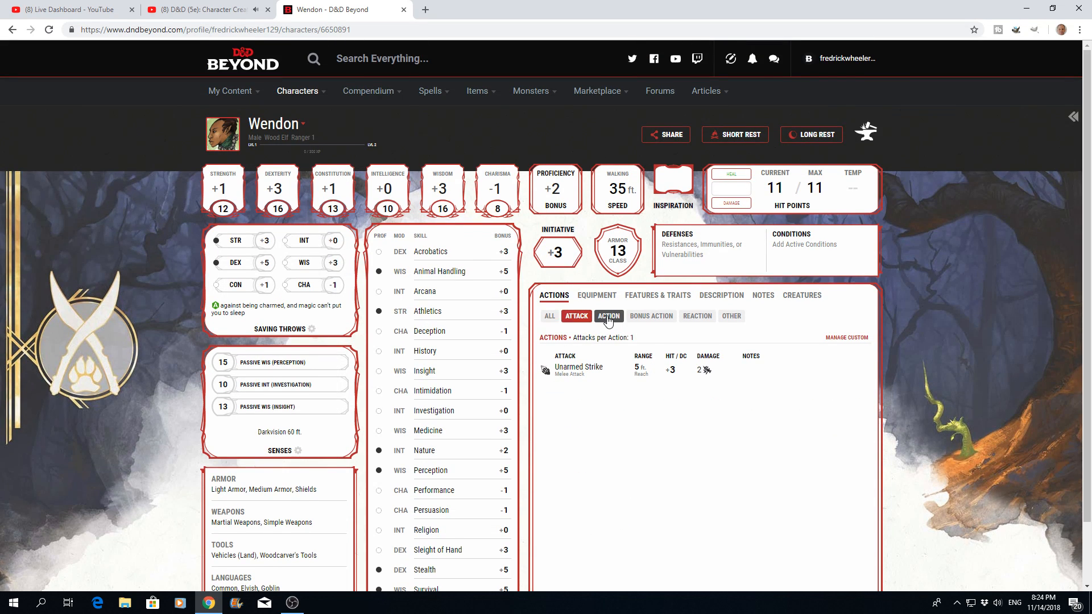
left_click(610, 319)
left_click(611, 318)
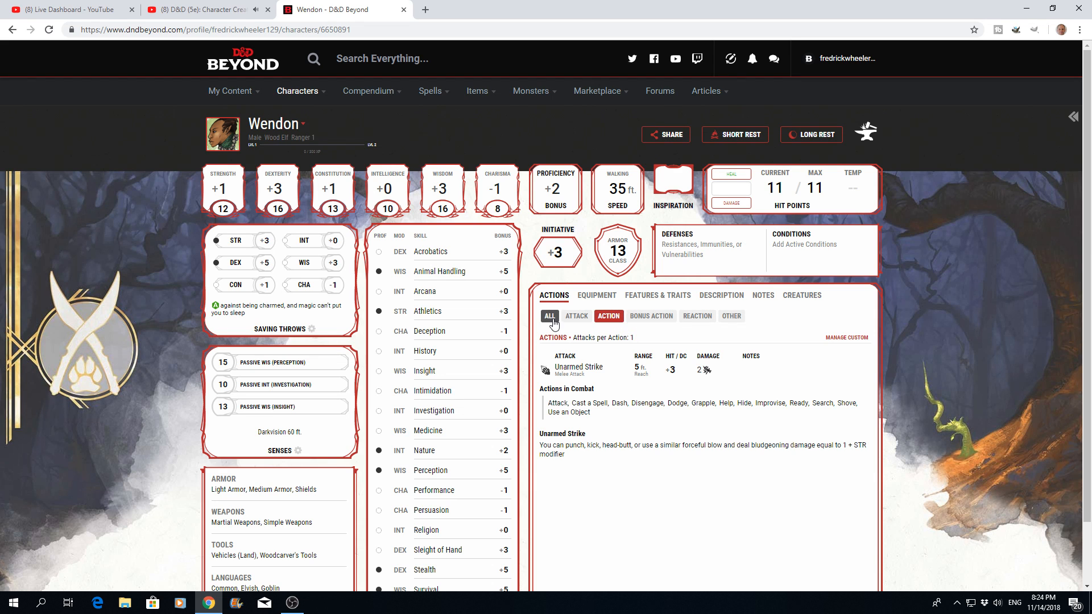
Step: Review the character sheet's equipment and inventory, and look at the options for managing equipment
left_click(596, 301)
scroll(682, 327, "down", 1)
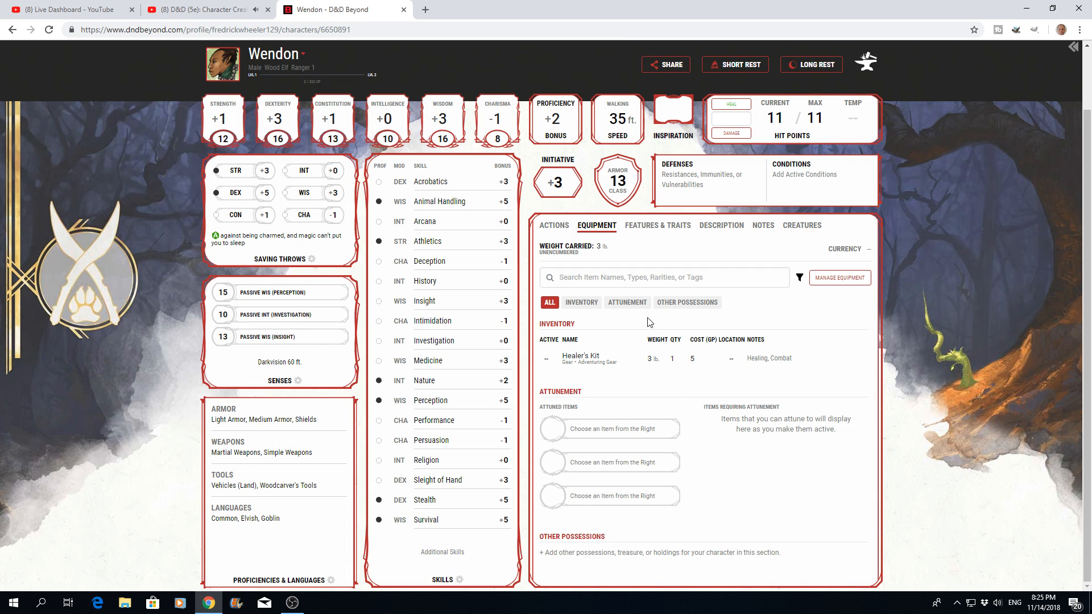
left_click(581, 307)
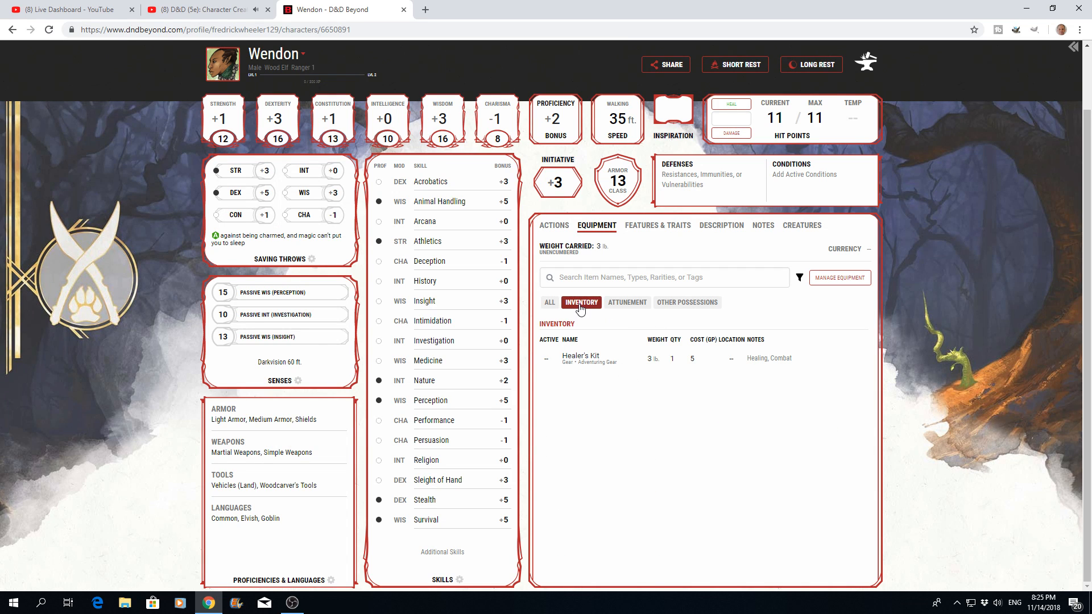
left_click(550, 302)
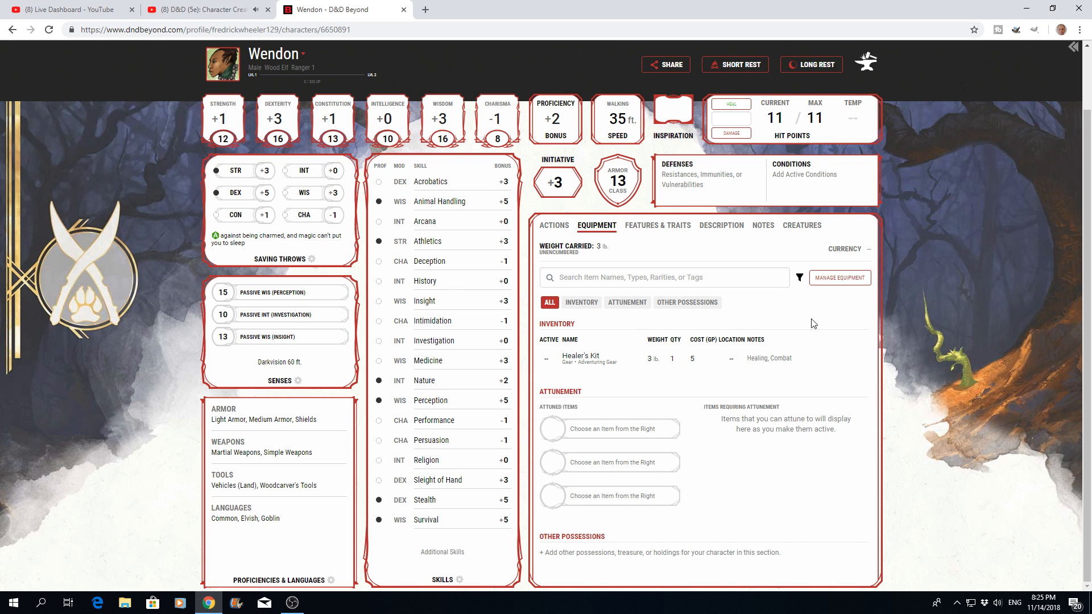
left_click(846, 285)
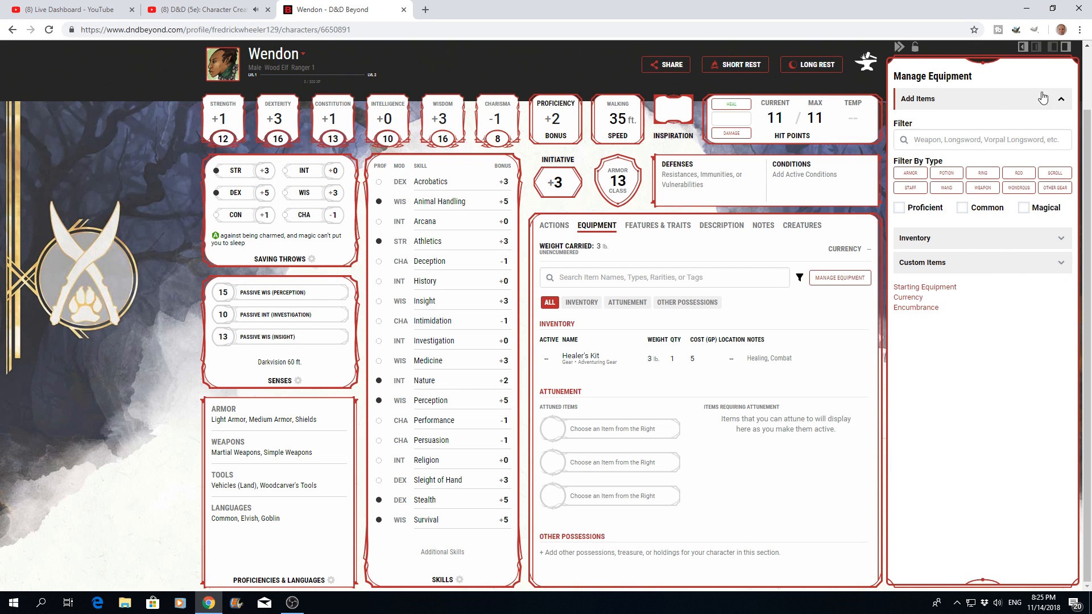
left_click(876, 215)
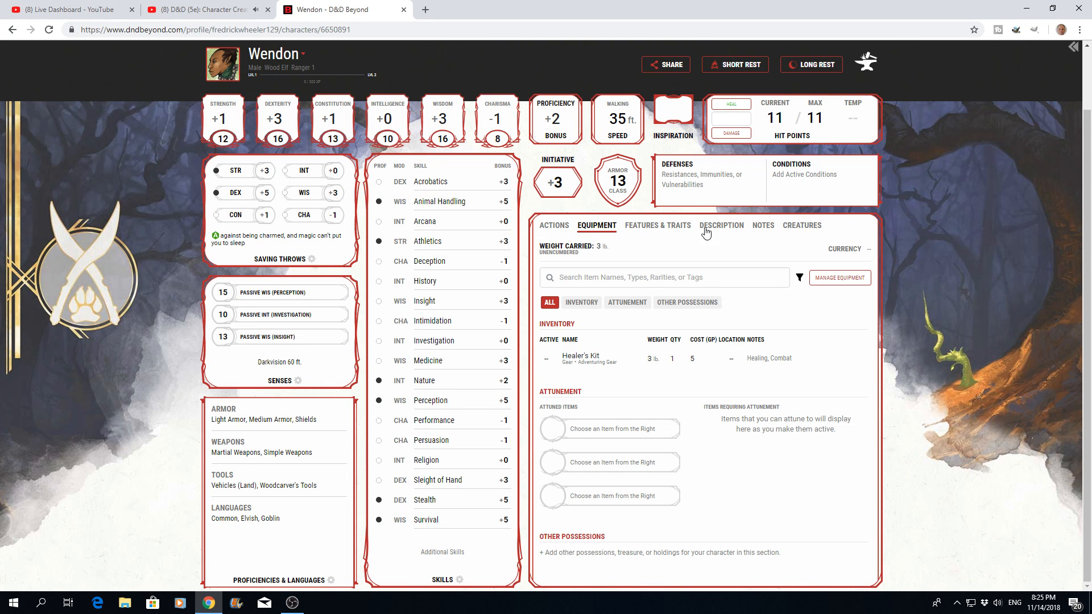
Step: Go to the list of all characters and reopen the level 1 Elf Ranger for editing in the builder
scroll(705, 303, "up", 2)
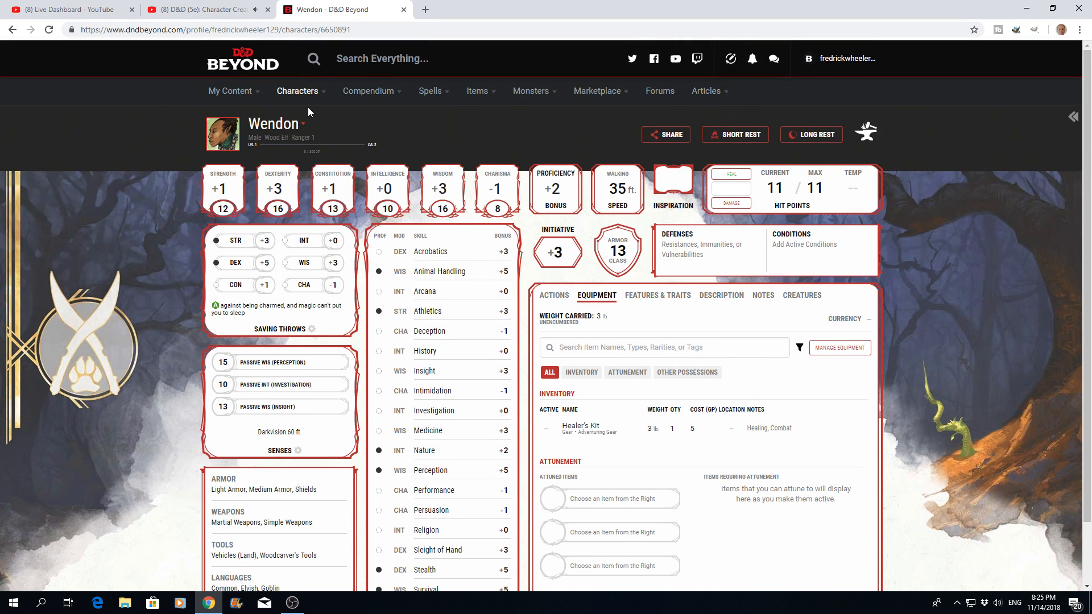
mouse_move(316, 97)
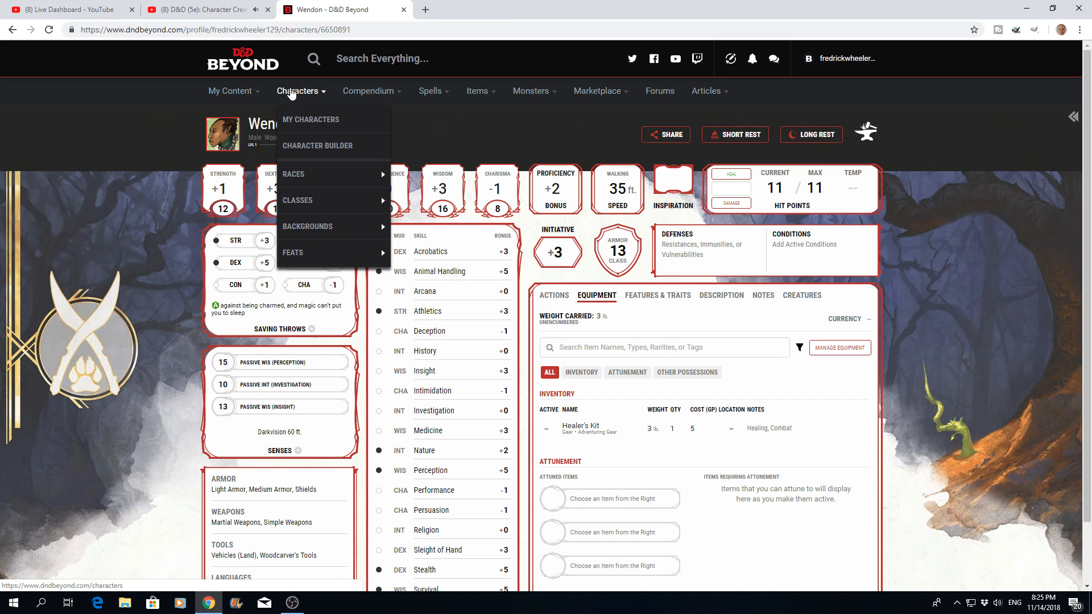
left_click(301, 120)
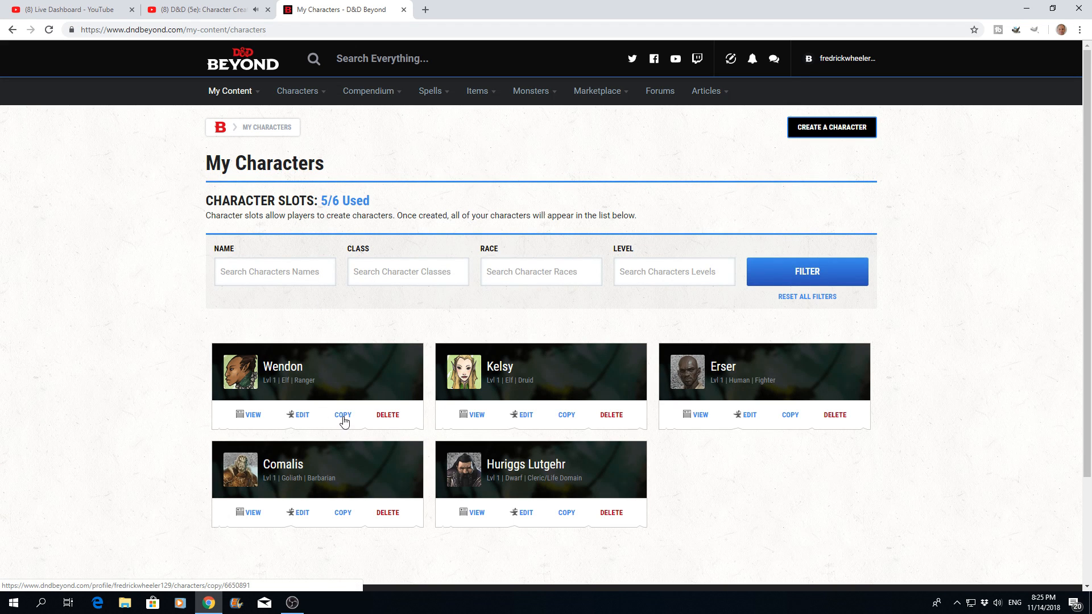
left_click(302, 420)
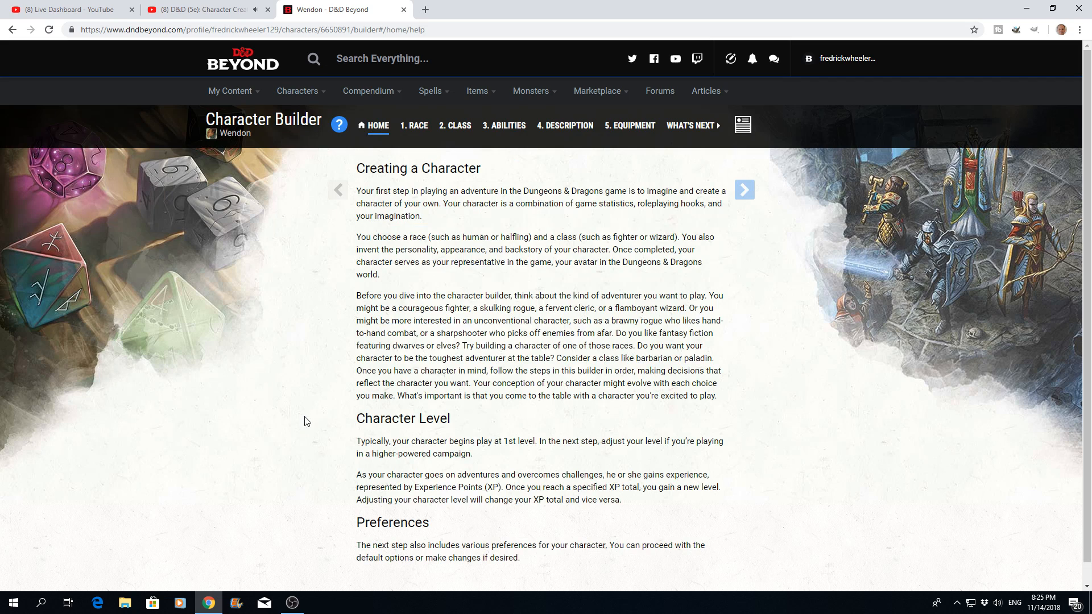
Step: Go to the builder's equipment management page and inspect the details of the Healer's Kit in the inventory
left_click(626, 132)
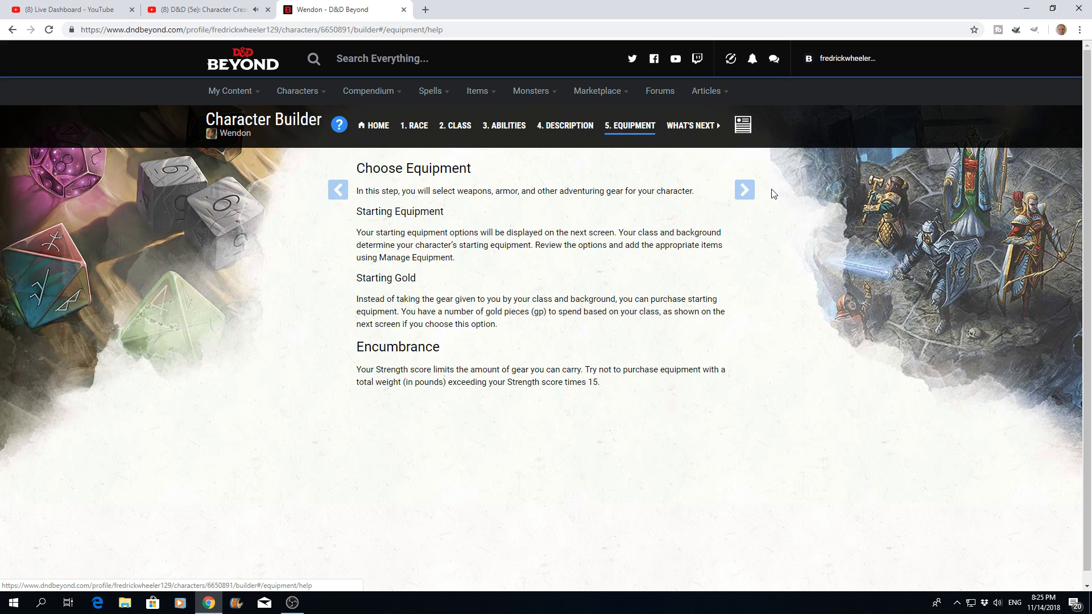
left_click(757, 190)
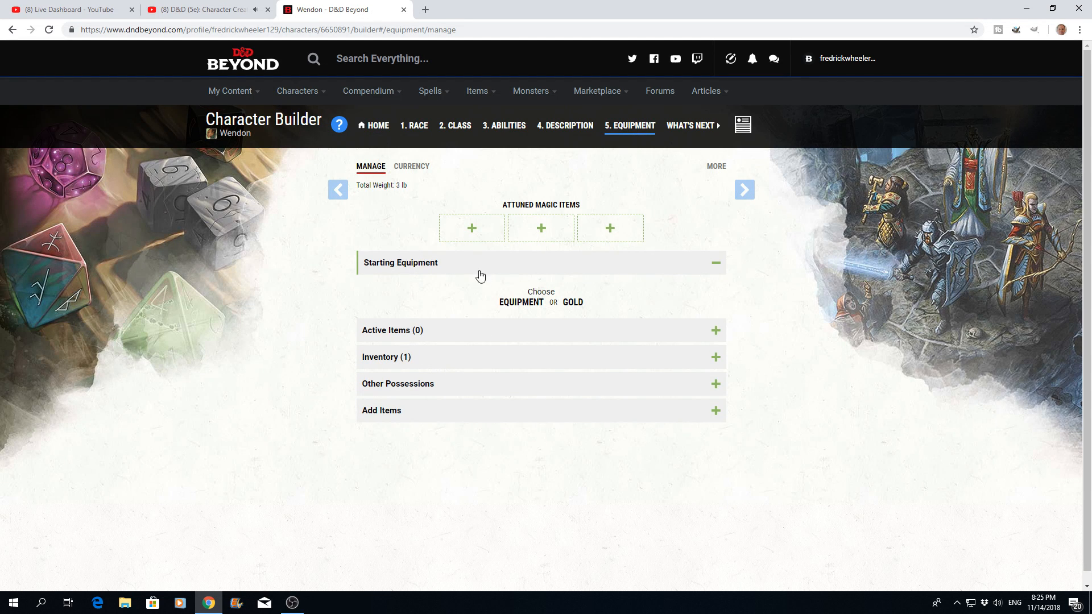
left_click(716, 359)
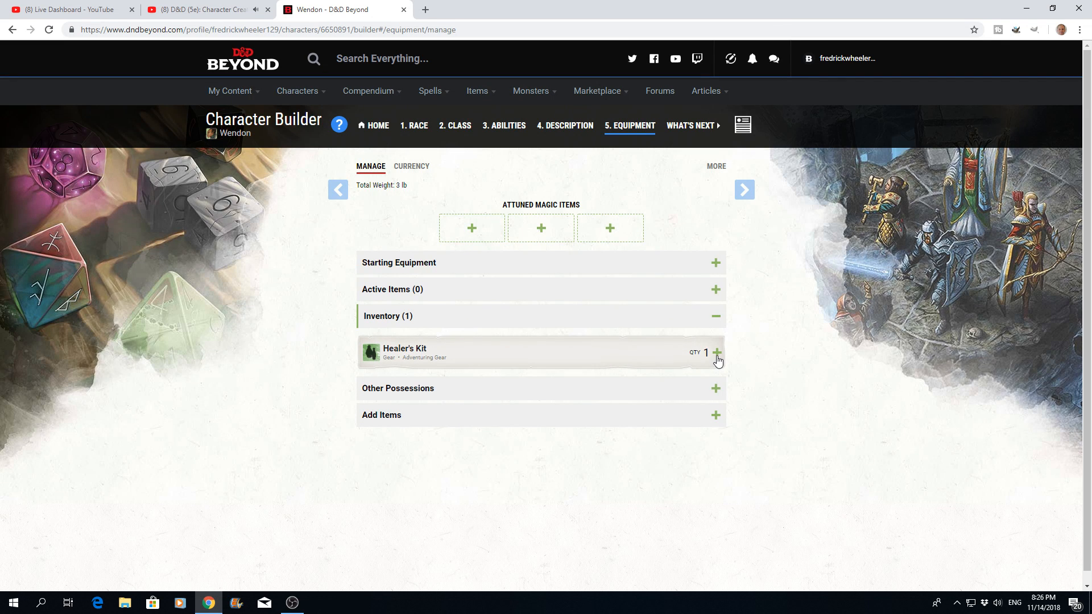
left_click(717, 359)
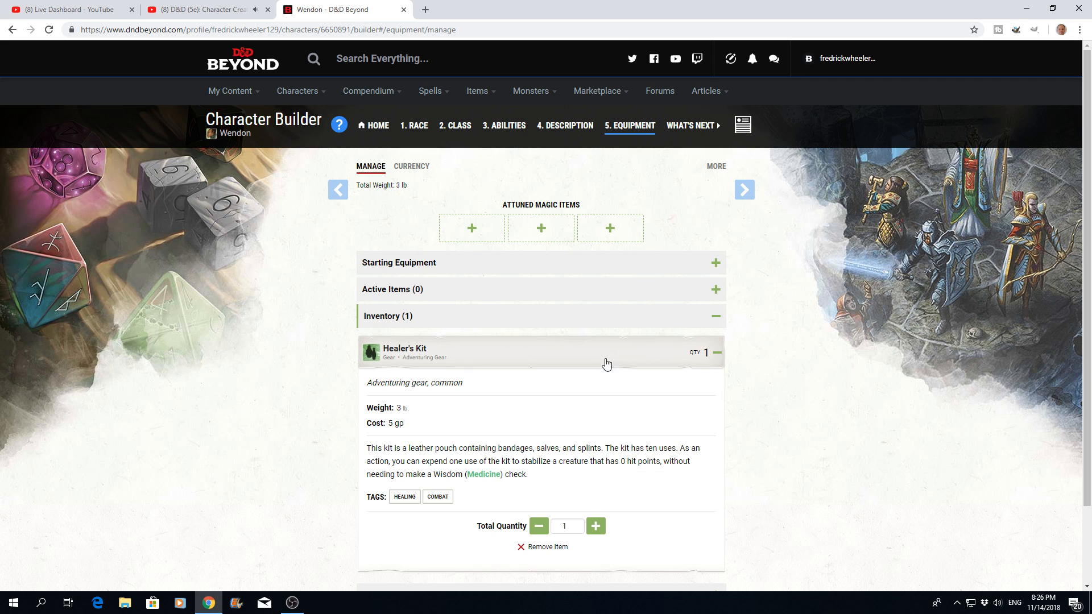
left_click(717, 320)
Step: Choose the equipment option for starting gear and select scale mail, two shortswords and an explorer's pack
left_click(716, 266)
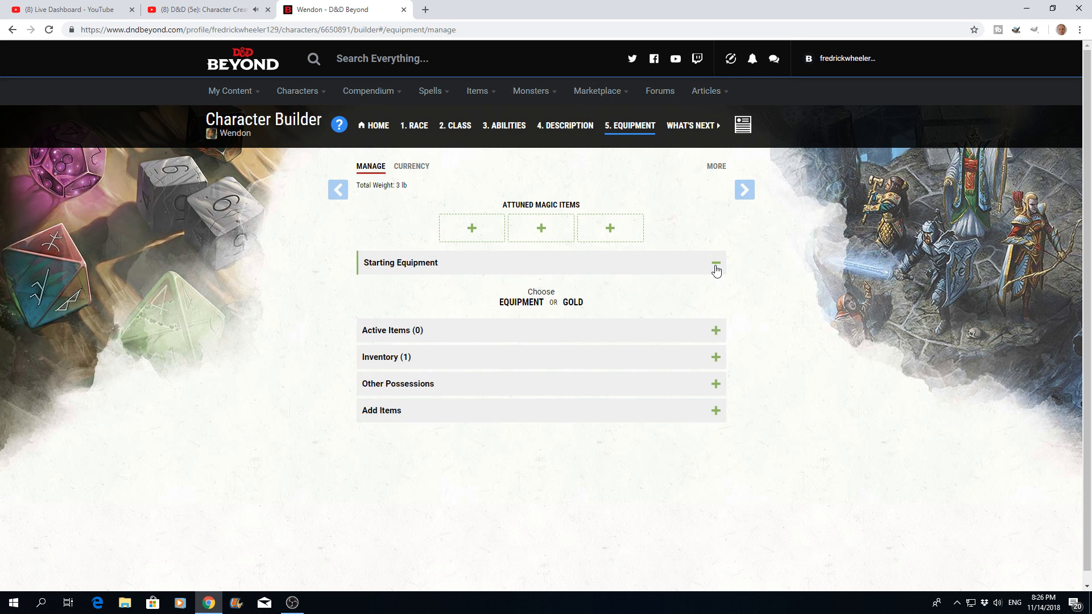
left_click(521, 303)
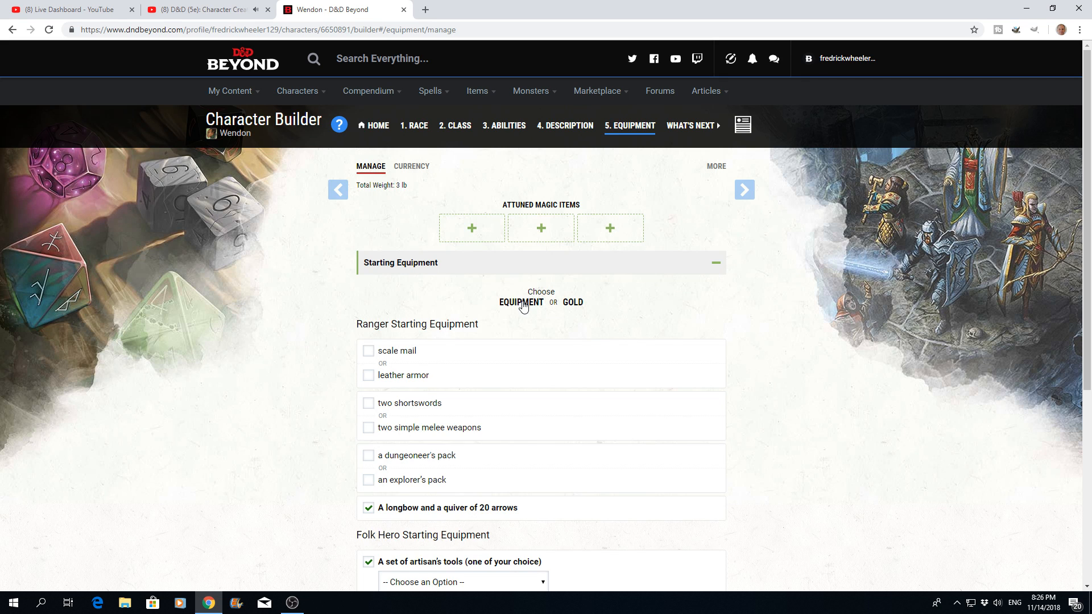
left_click(369, 351)
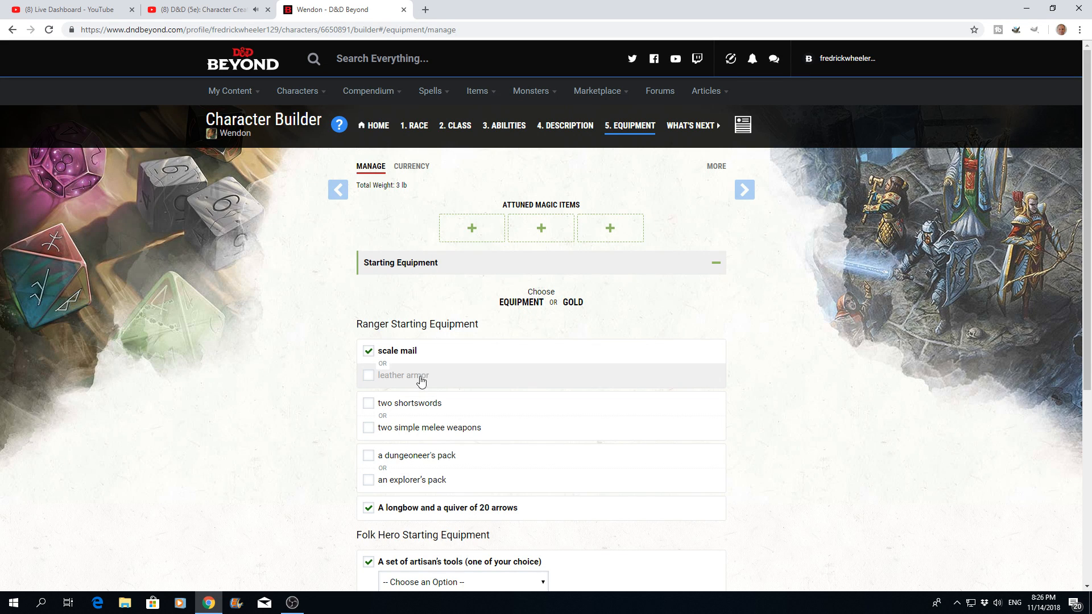
left_click(368, 405)
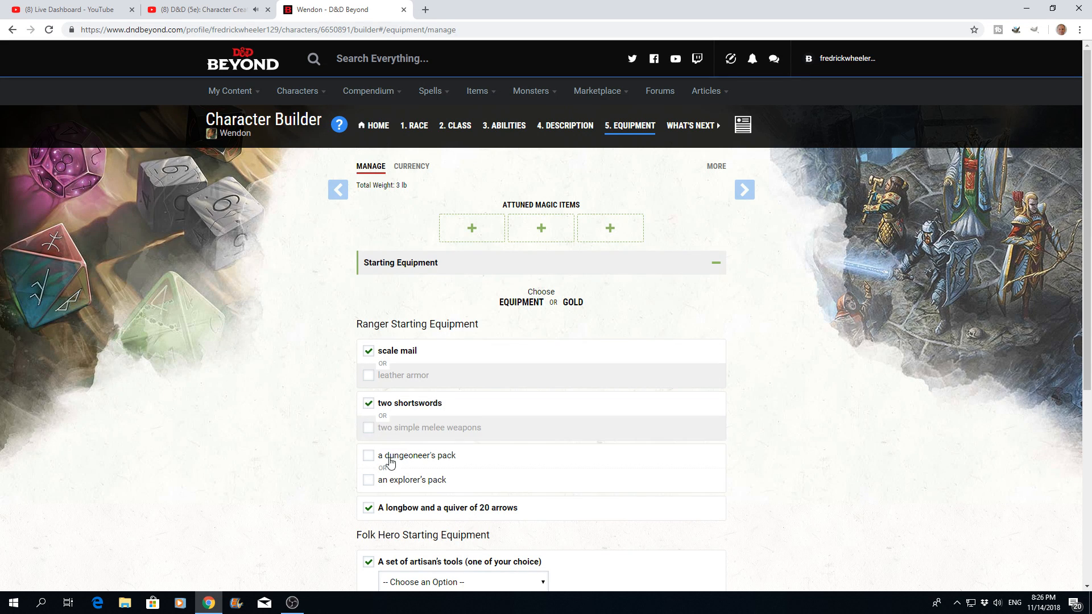
left_click(370, 481)
Step: Choose Woodcarver's Tools as the Folk Hero artisan's tools and add the starting equipment to the inventory
scroll(554, 455, "down", 6)
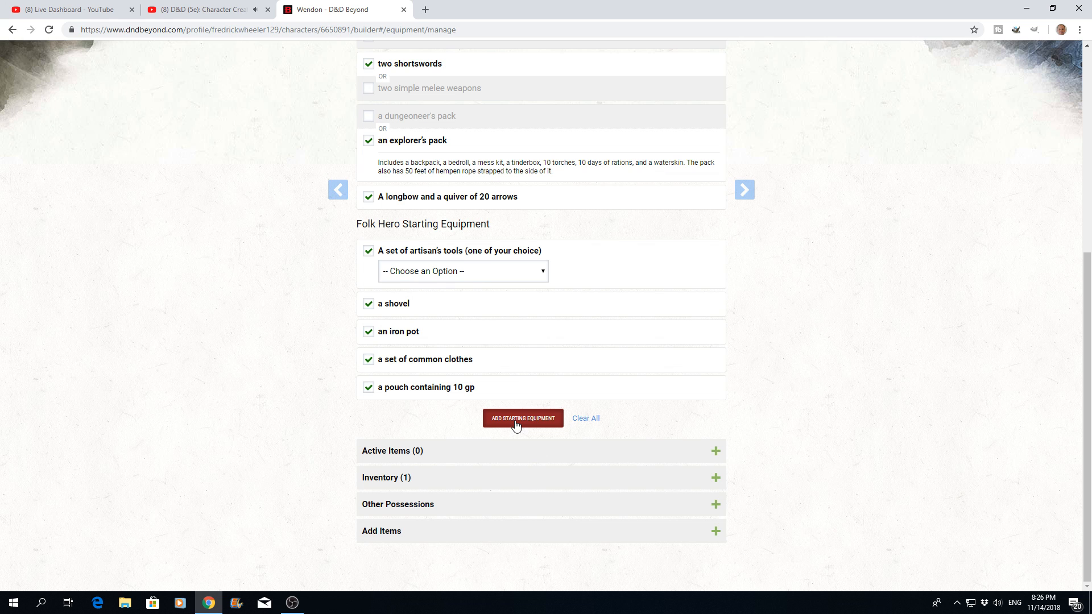
left_click(543, 272)
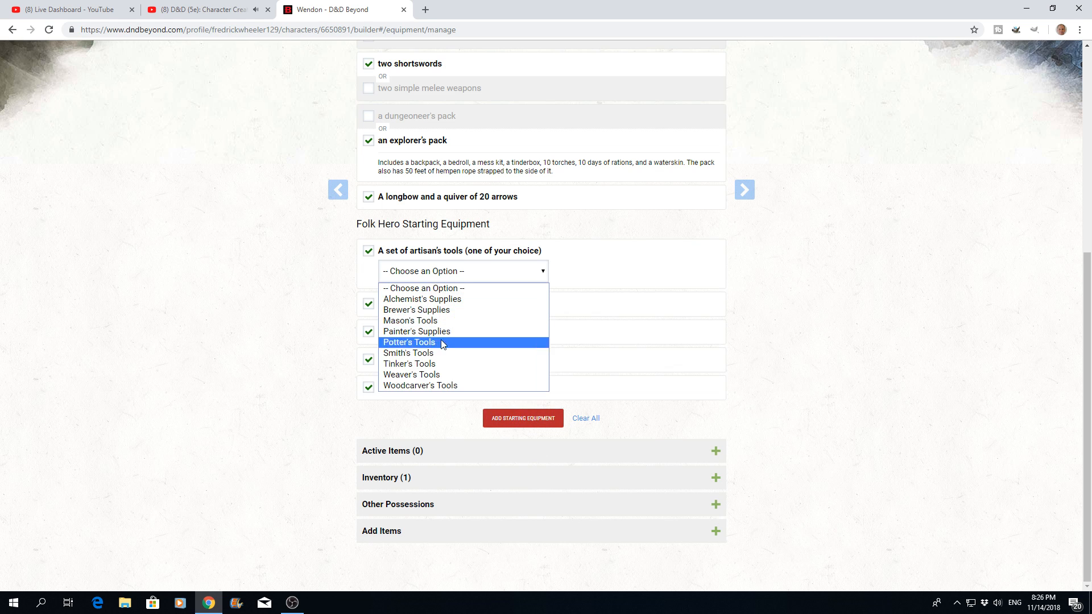
left_click(421, 386)
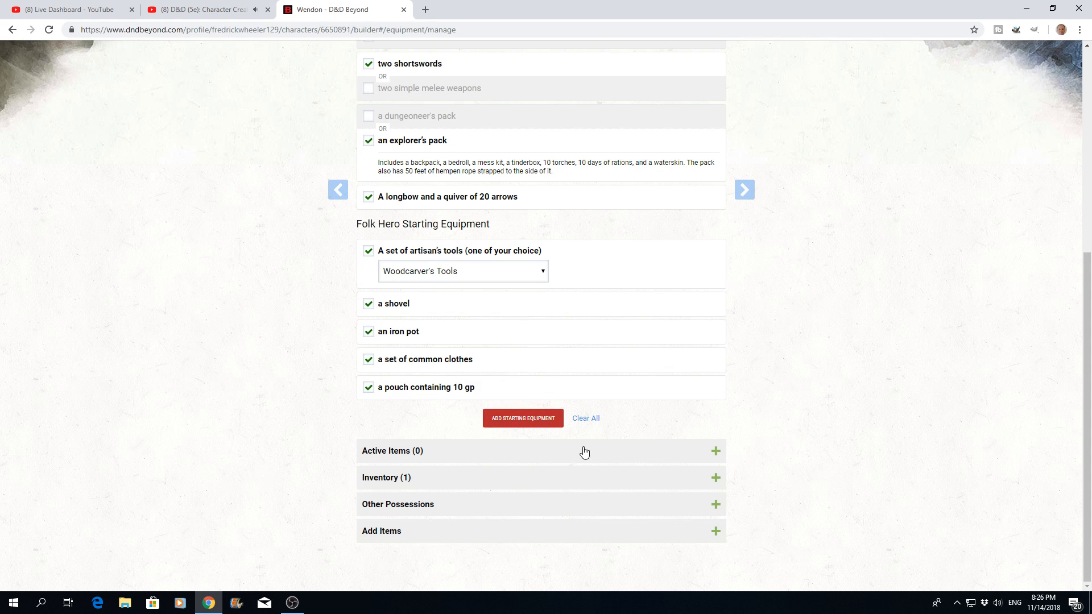
left_click(523, 418)
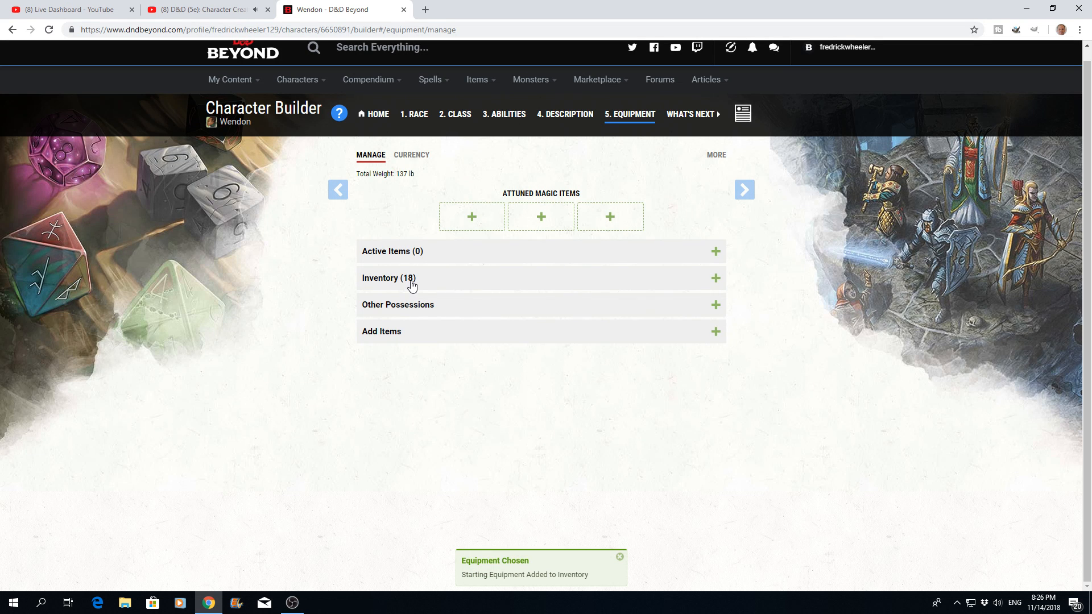
Step: In the inventory, wield the longbow, wear the scale mail and wield one of the shortswords
left_click(715, 280)
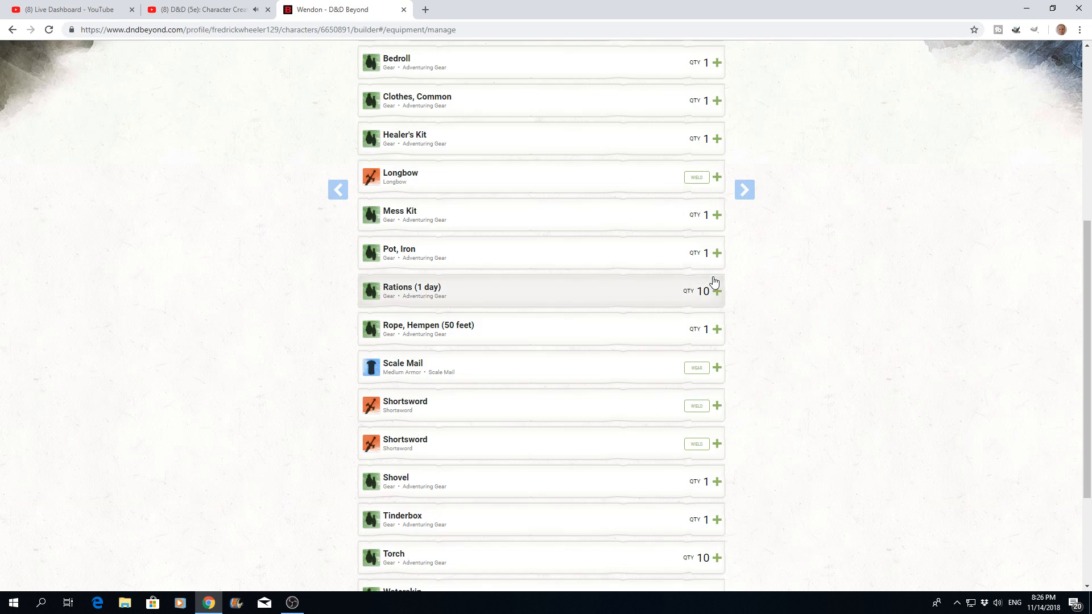
scroll(610, 325, "up", 4)
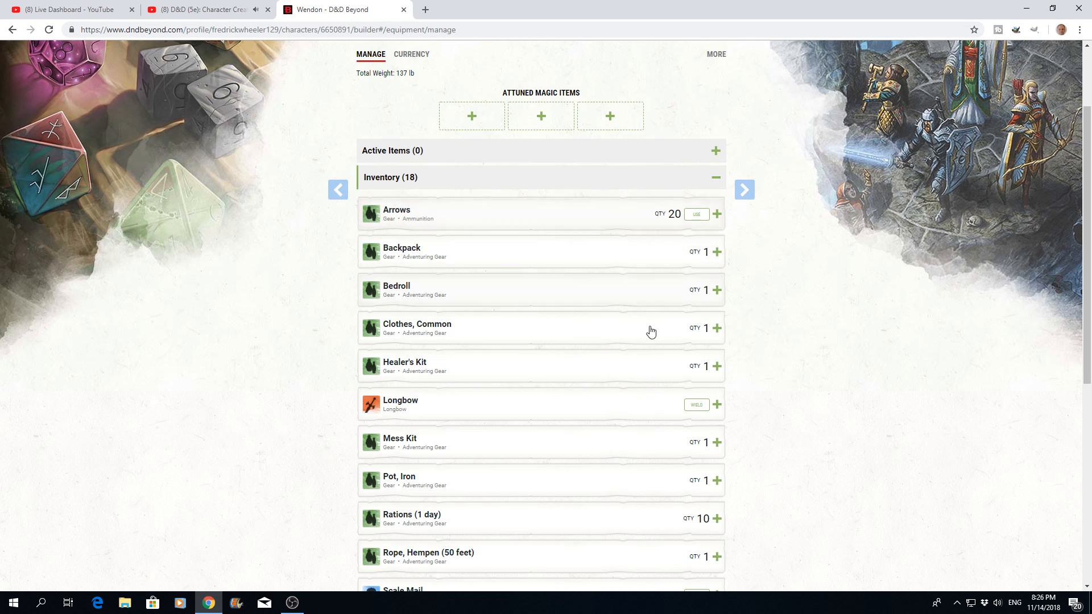
left_click(695, 408)
scroll(630, 434, "down", 3)
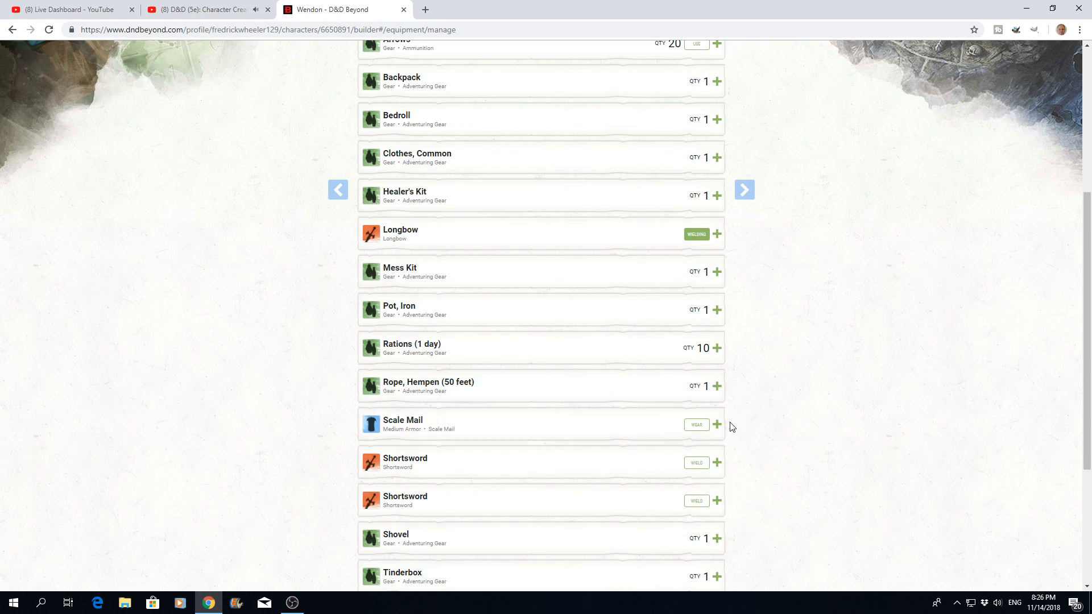
left_click(696, 425)
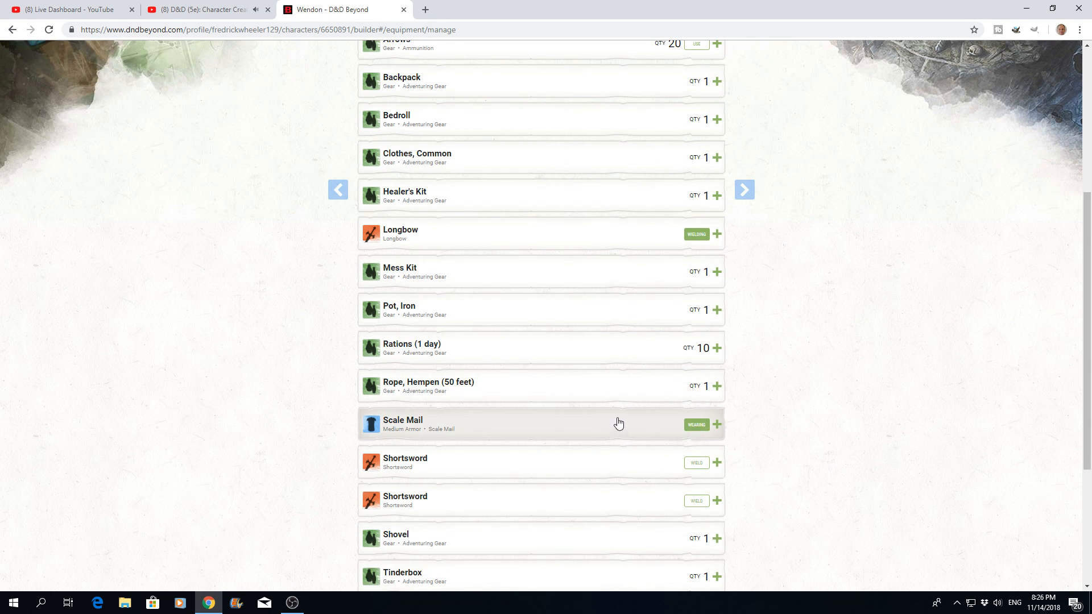
scroll(619, 423, "down", 2)
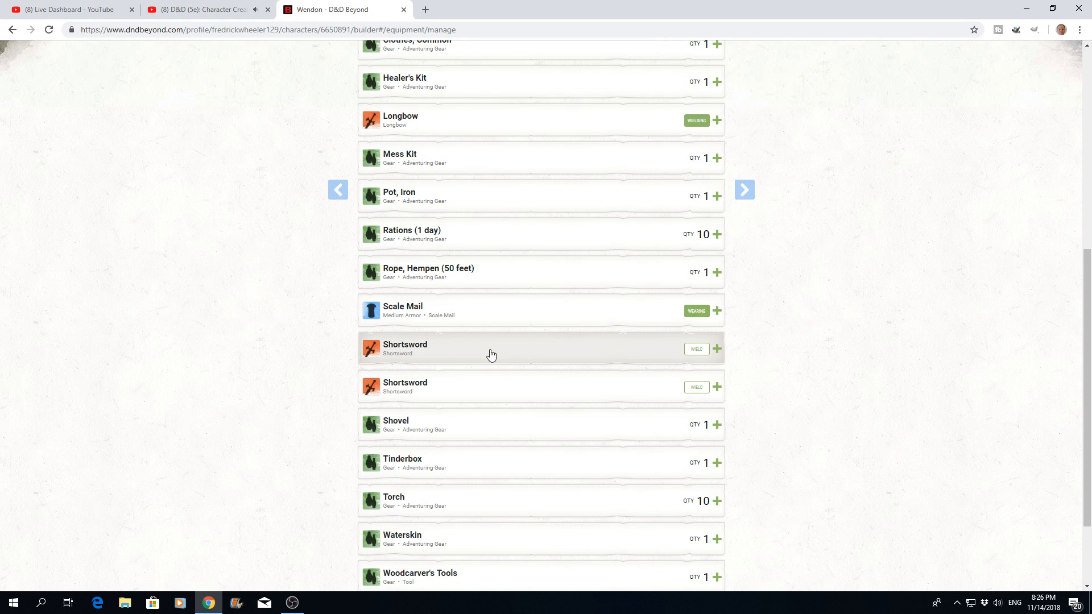
left_click(694, 351)
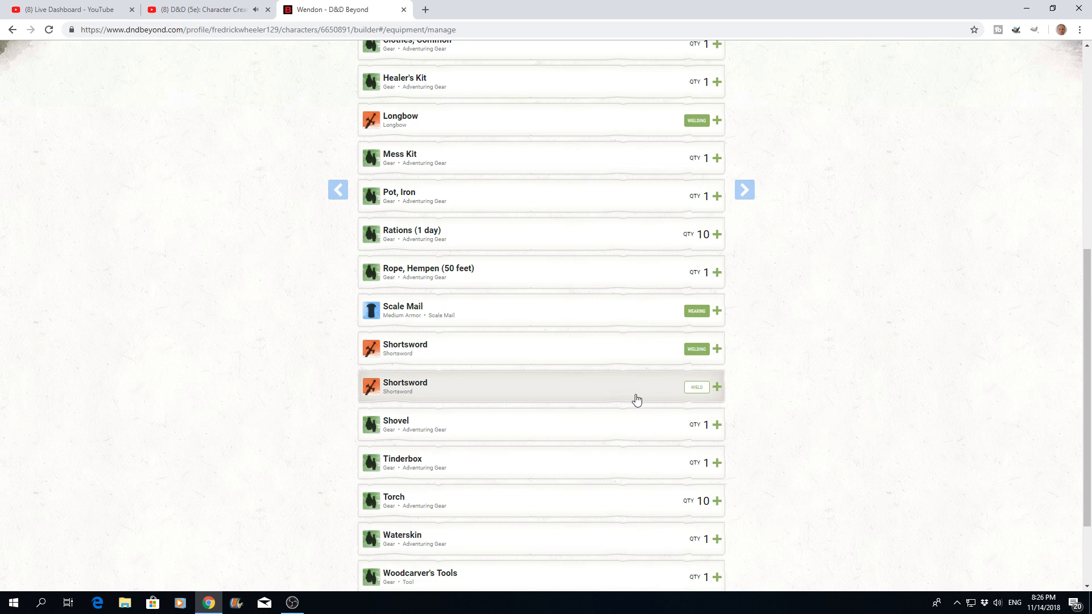
scroll(637, 400, "down", 2)
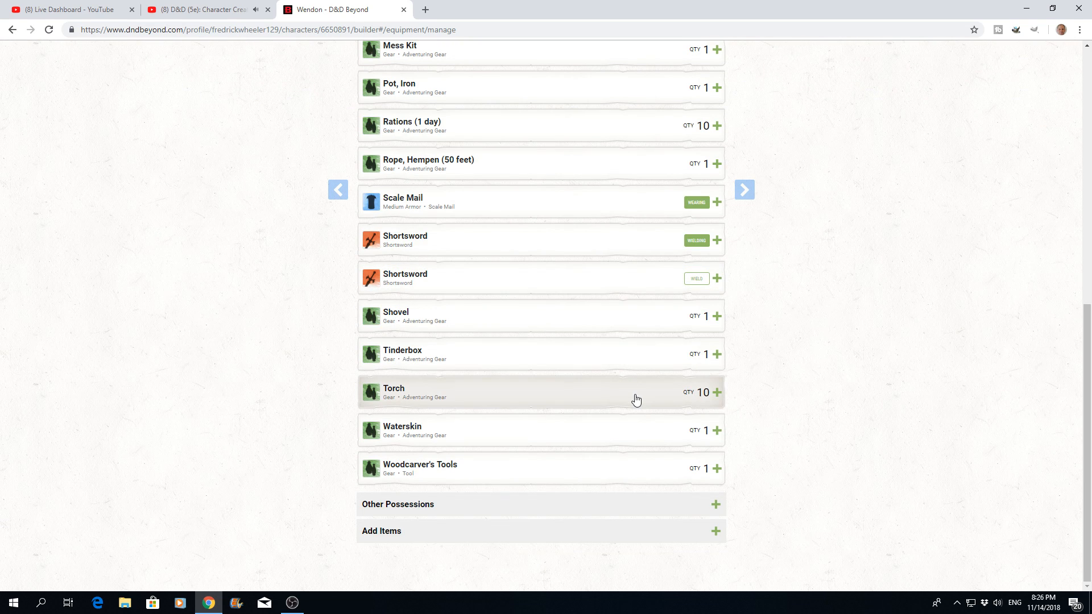
scroll(635, 399, "up", 9)
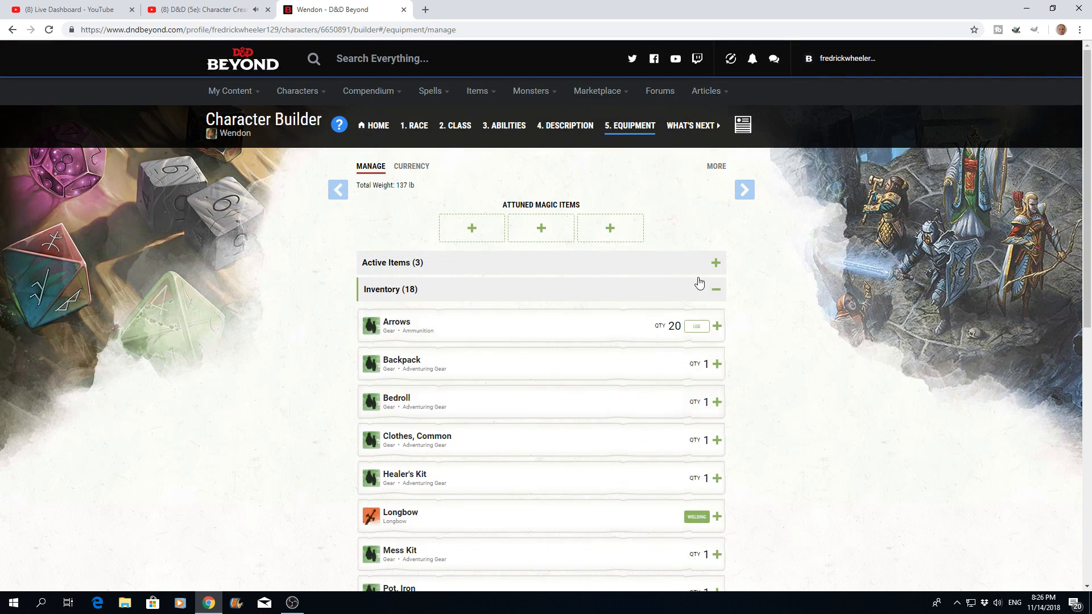
Step: Advance to the What's Next page, open the character sheet and review its equipment, including the Inventory and Attunement filters
left_click(746, 191)
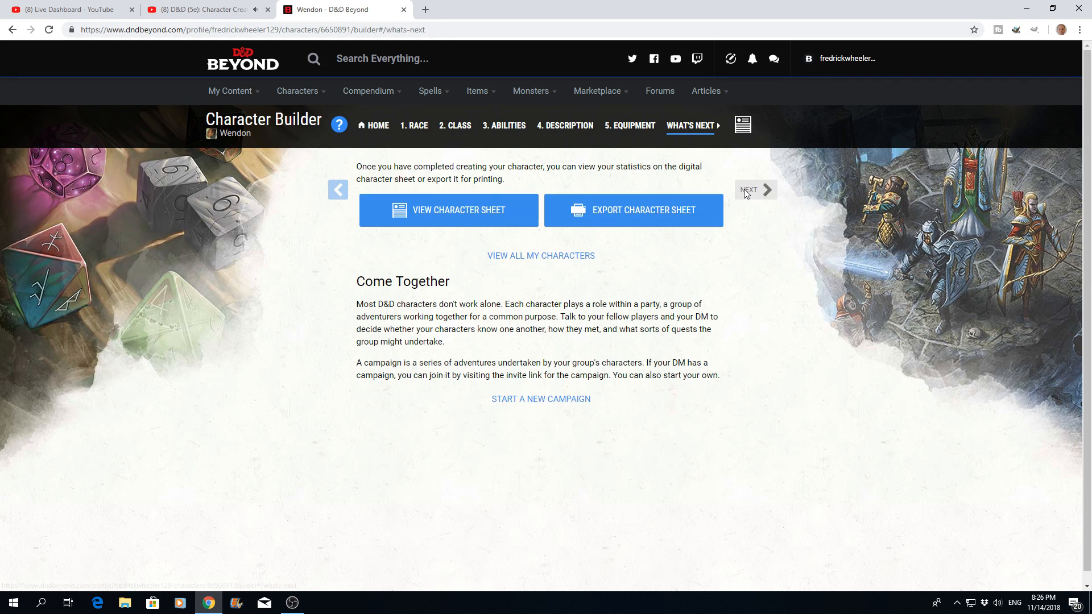
left_click(485, 213)
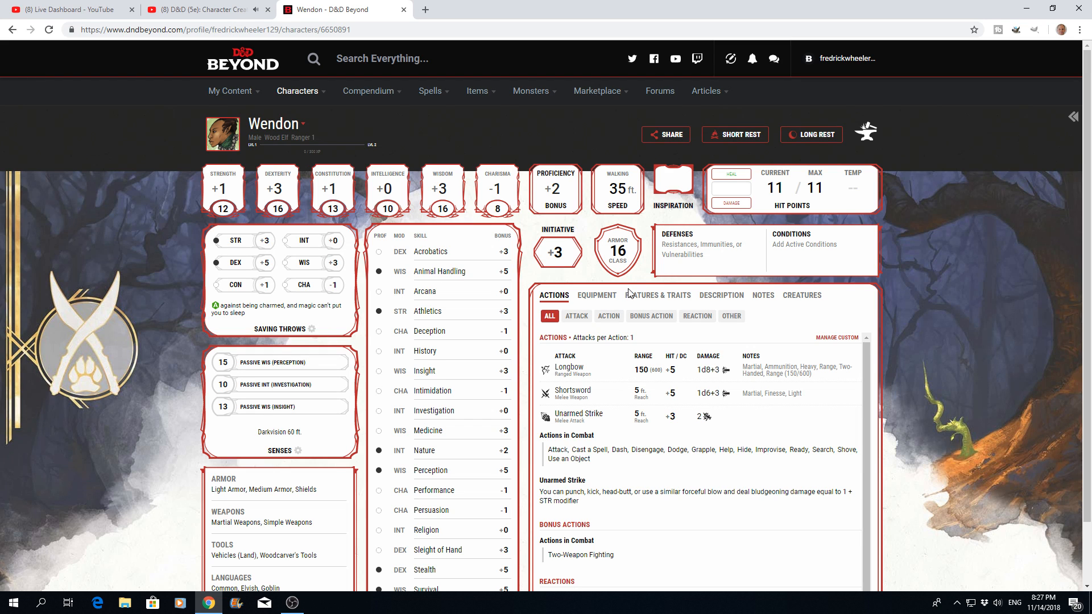
left_click(596, 296)
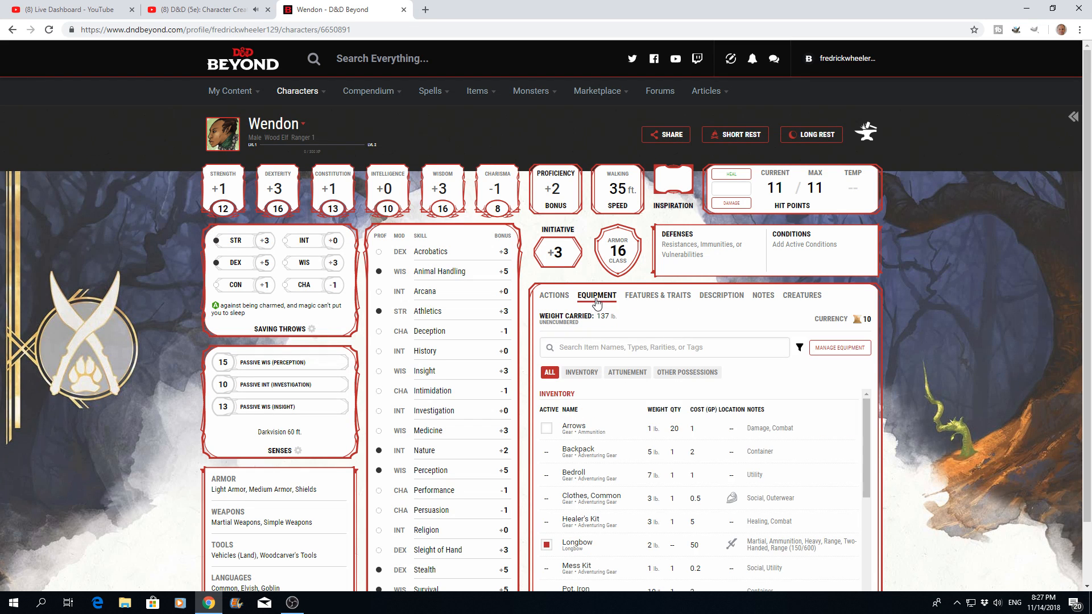
scroll(623, 394, "down", 3)
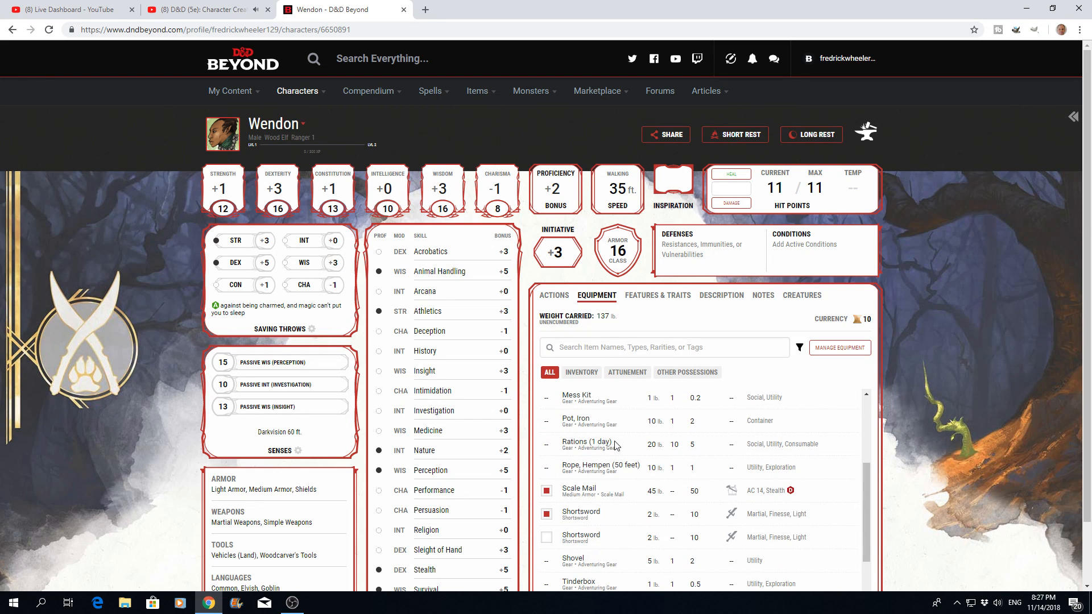
scroll(617, 447, "up", 3)
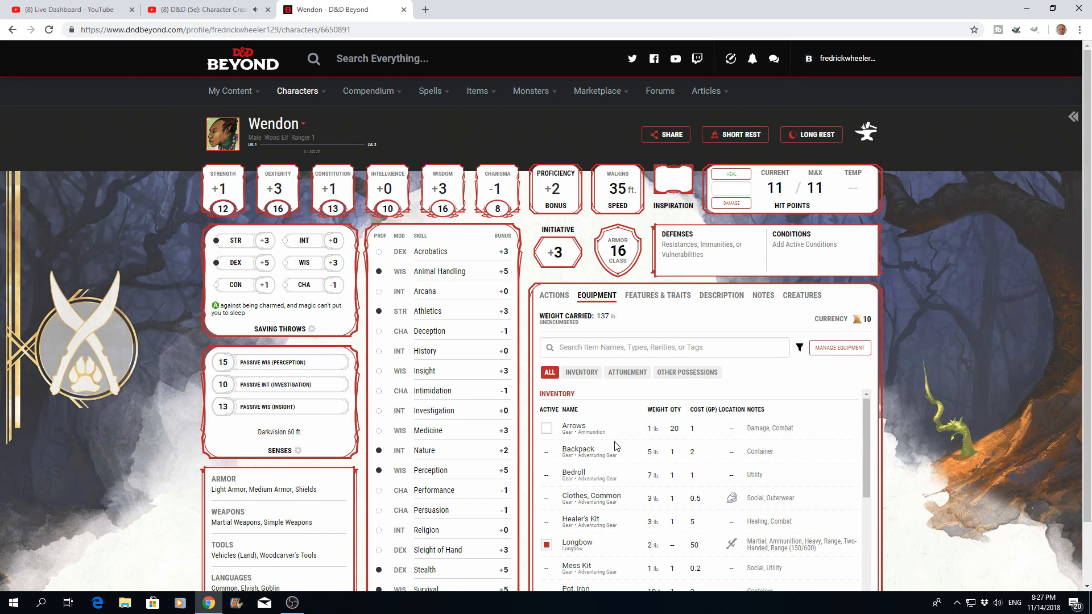
scroll(933, 370, "down", 1)
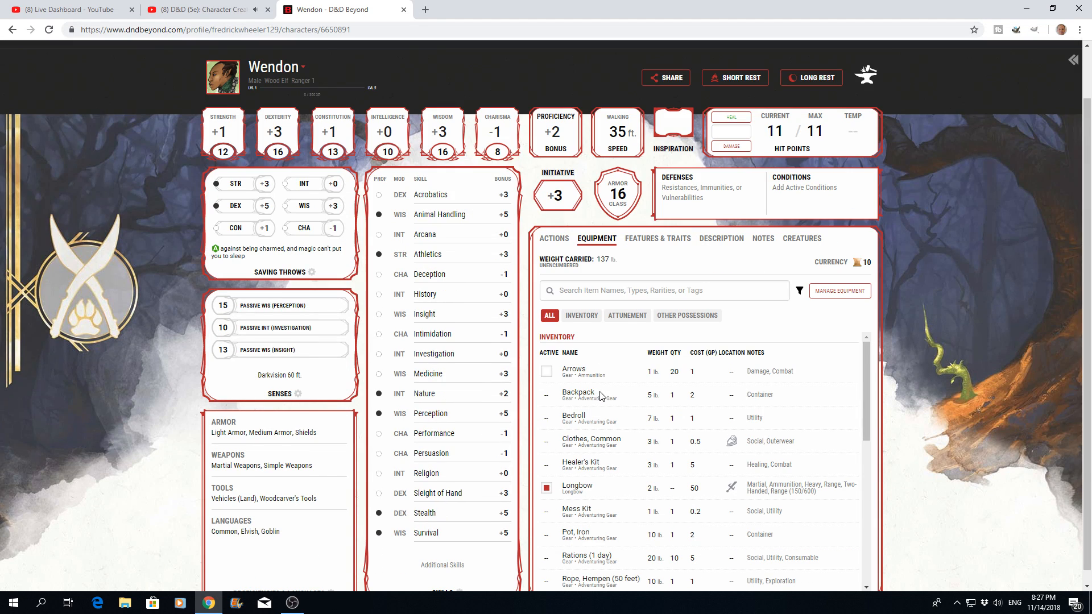
scroll(637, 484, "down", 3)
scroll(639, 483, "down", 3)
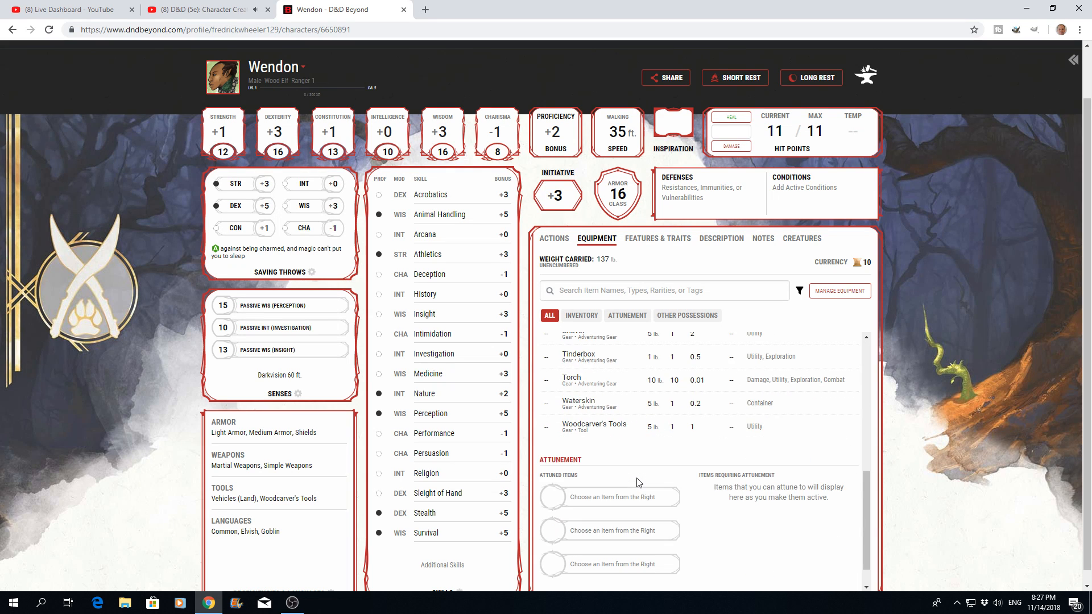
scroll(639, 483, "up", 10)
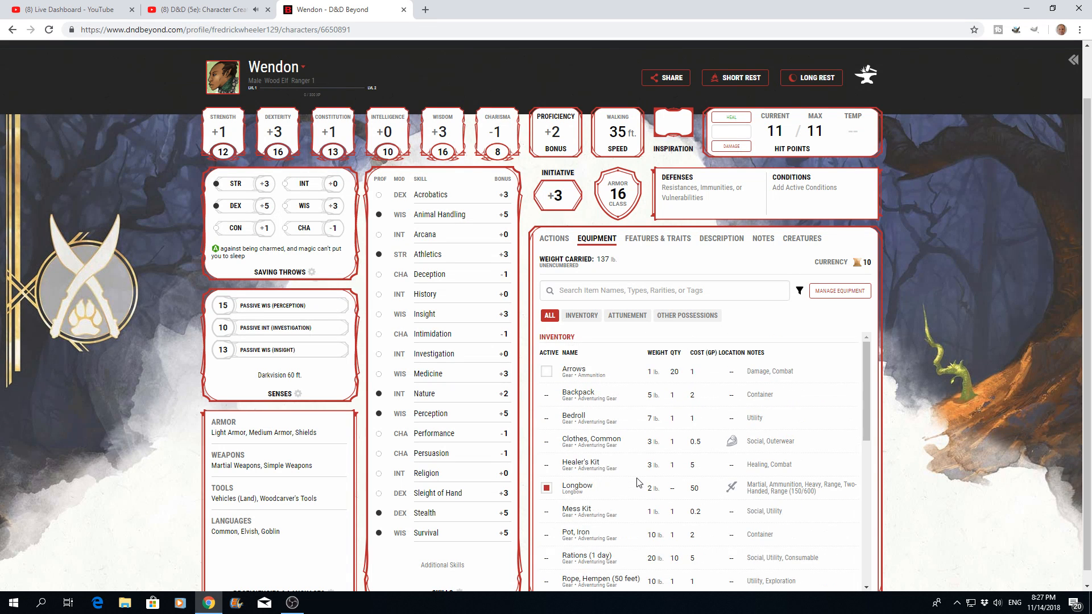
left_click(583, 317)
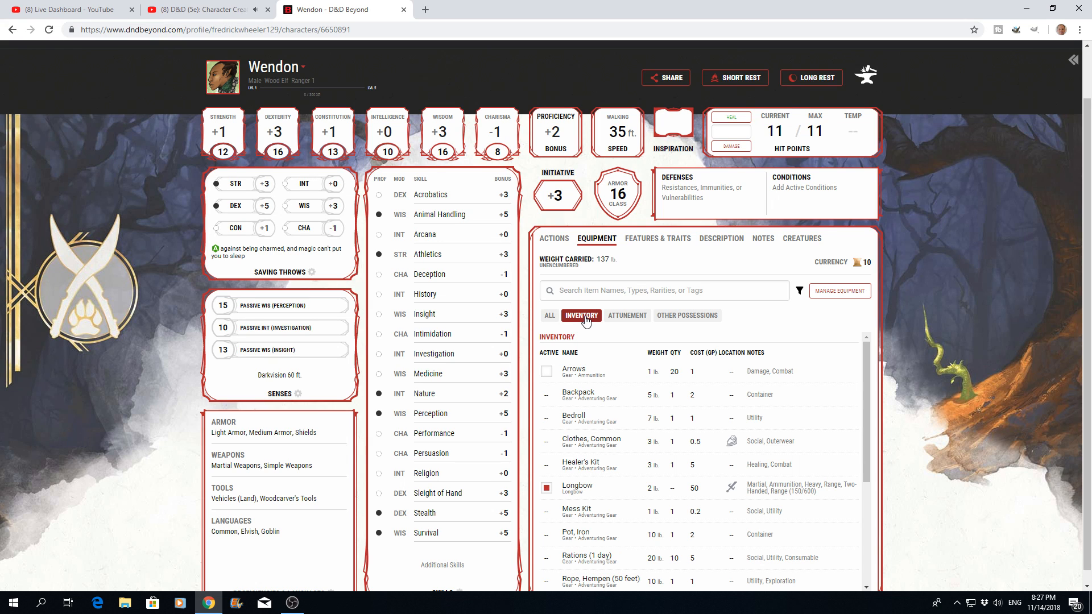
left_click(629, 316)
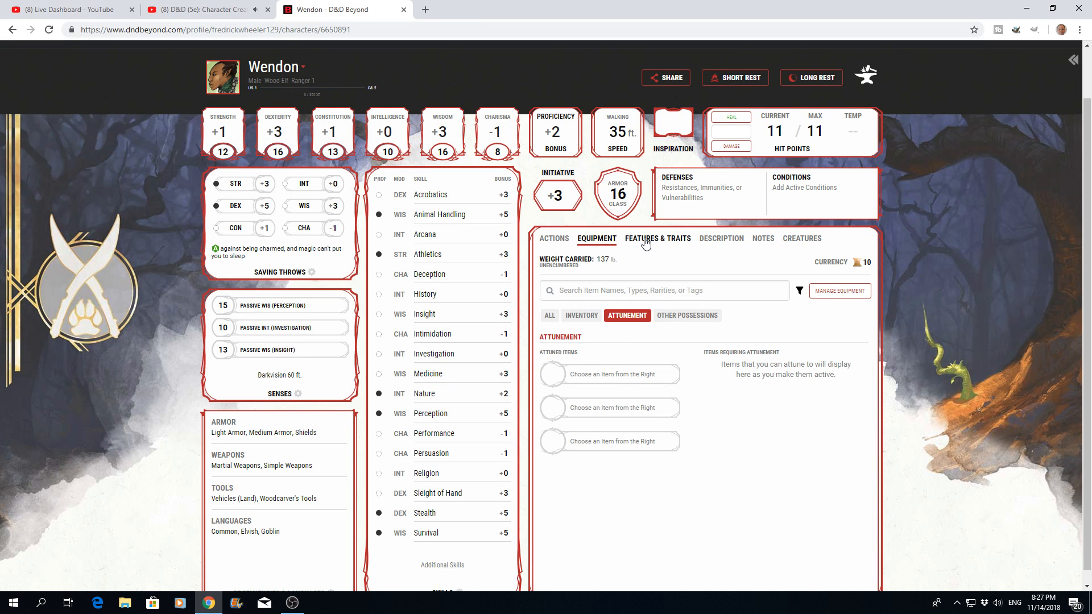
Step: Review the character sheet's actions, filtering them by Attack, Action, Bonus Action and Reaction
left_click(558, 241)
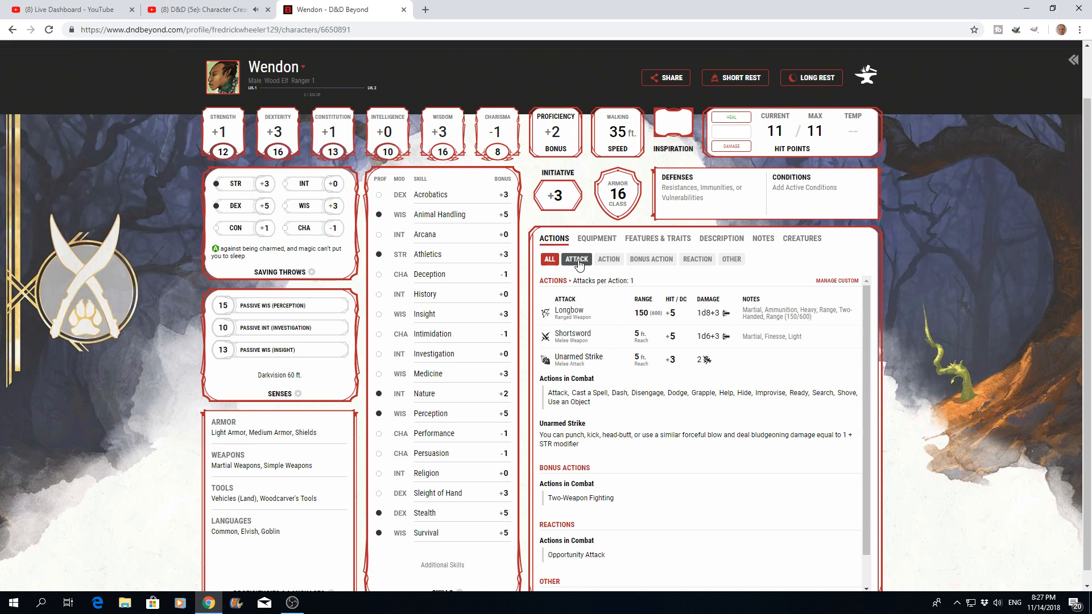
left_click(578, 262)
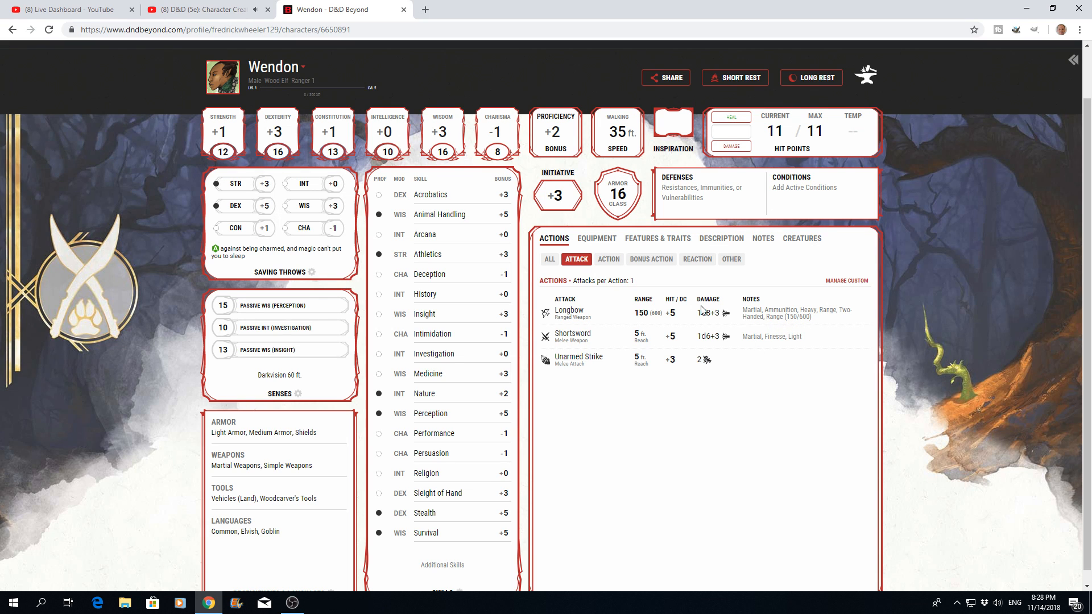
left_click(608, 262)
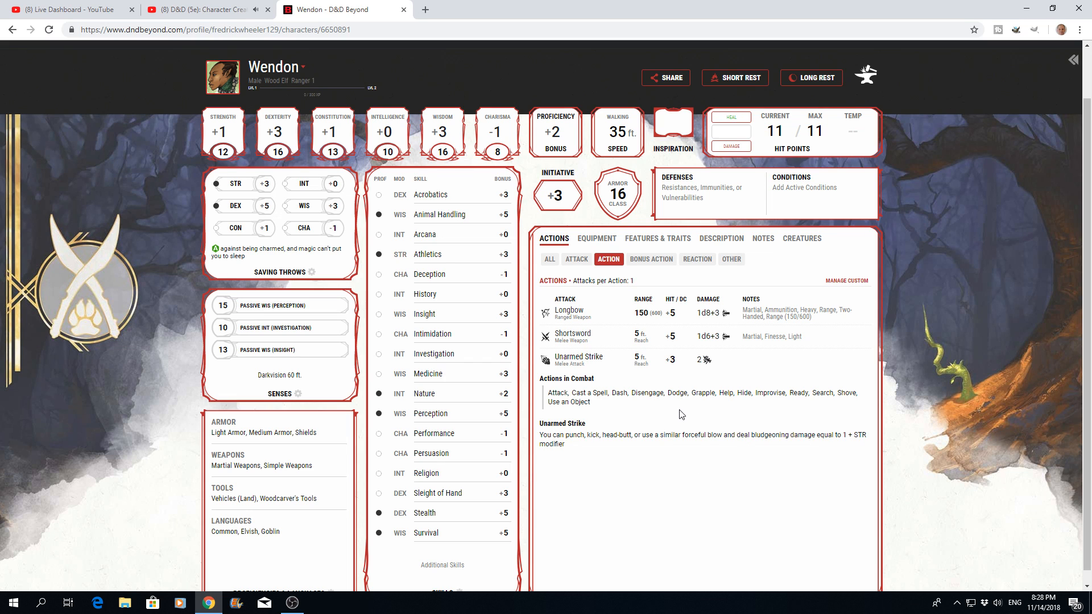
left_click(652, 259)
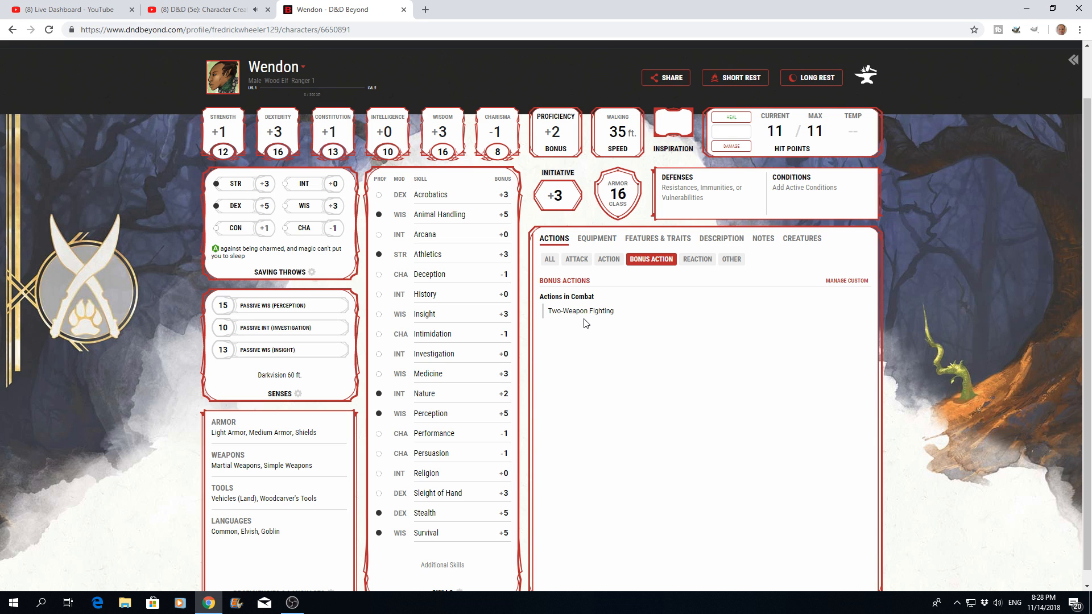
left_click(698, 260)
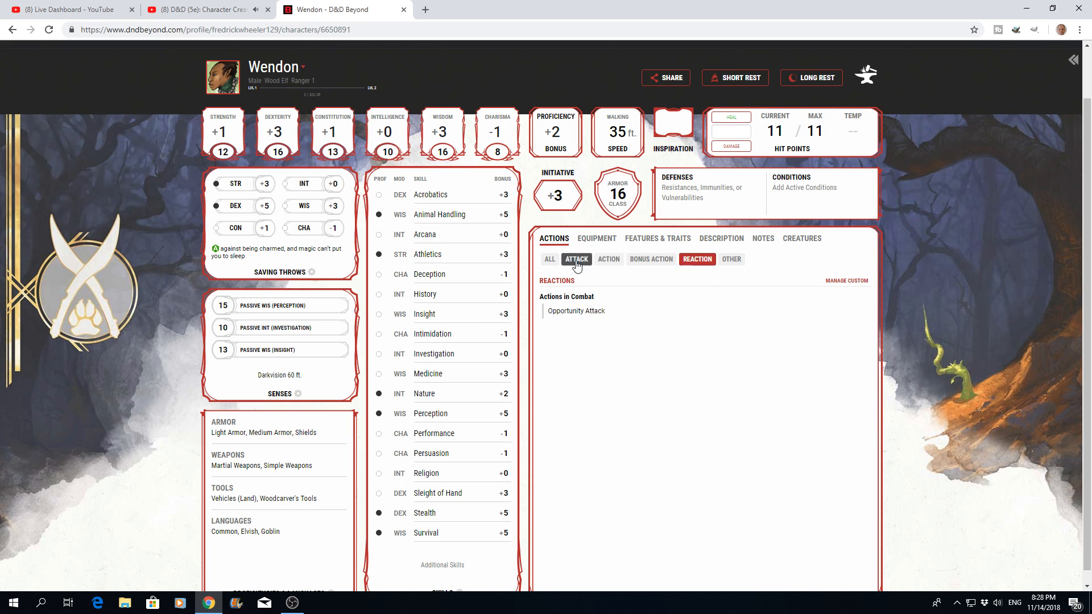
Step: Show all of the character's actions and review the full sheet, including skills, senses, and proficiencies and languages
left_click(550, 261)
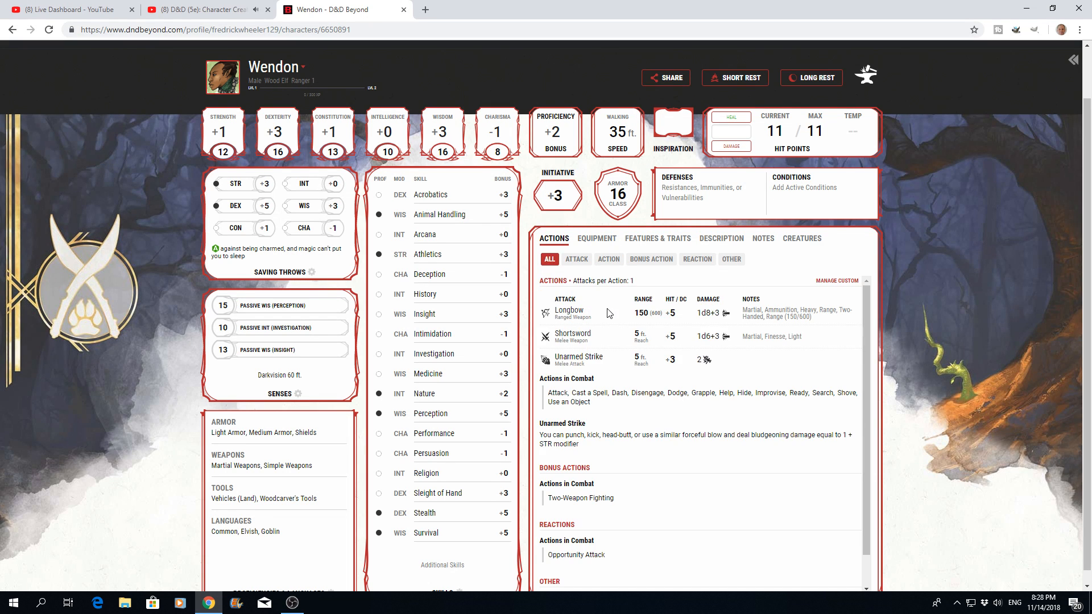
scroll(608, 314, "up", 1)
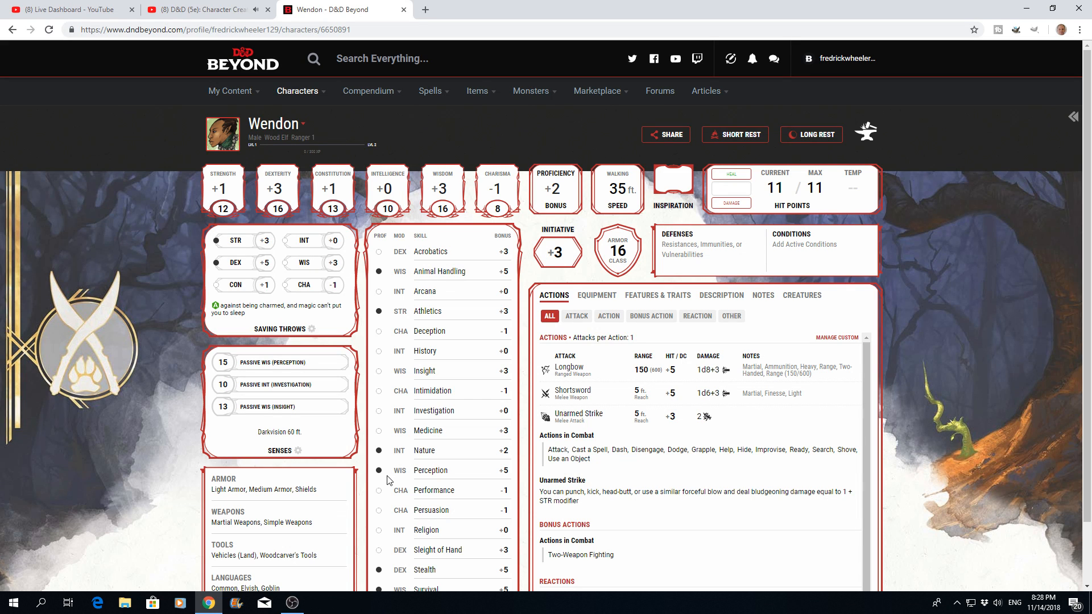
scroll(421, 484, "down", 2)
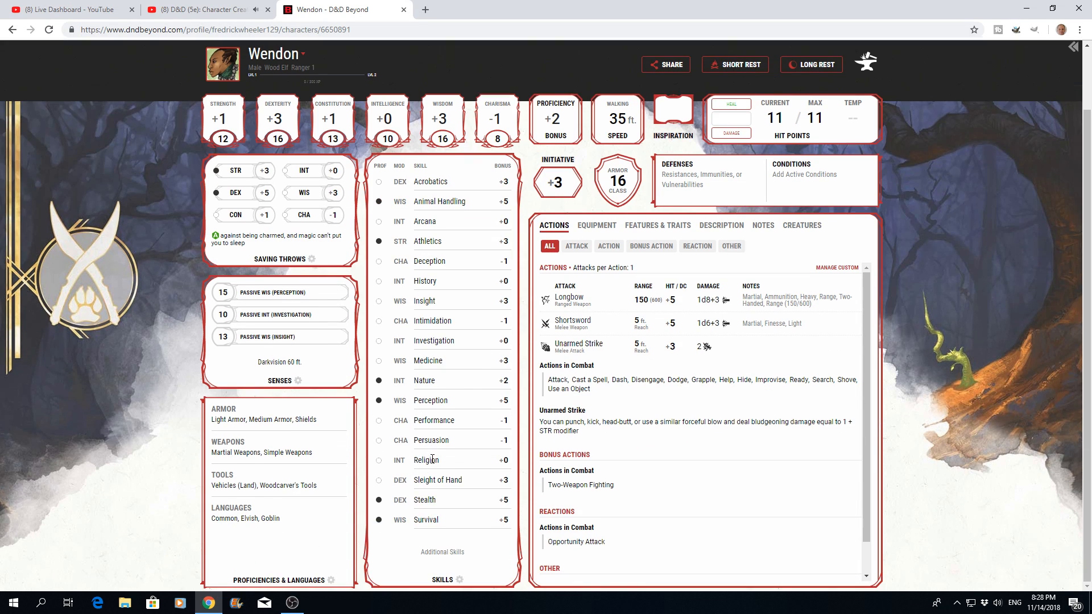
scroll(426, 494, "up", 2)
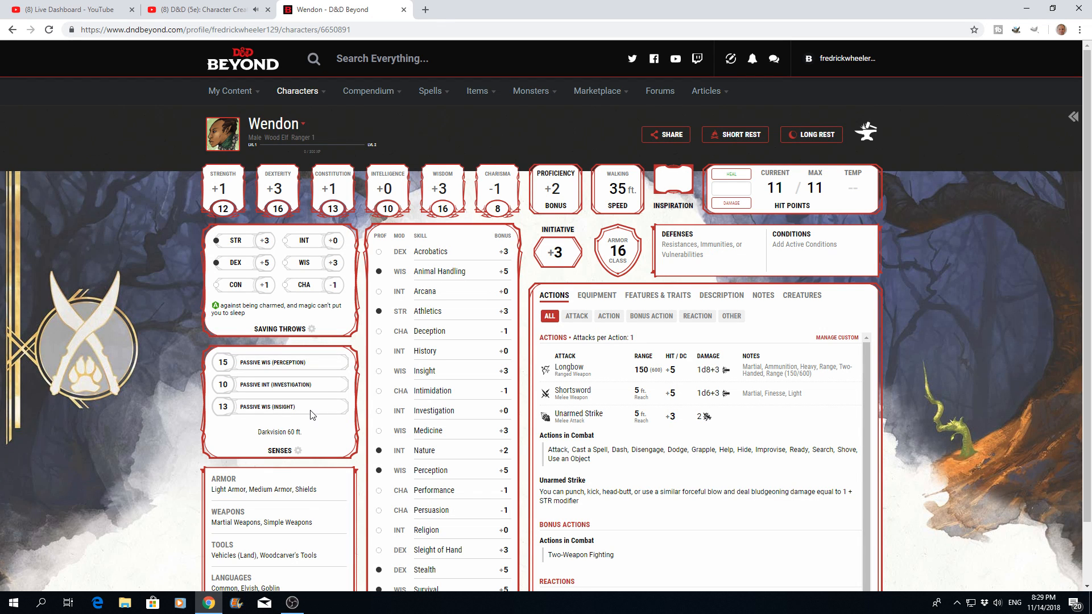
scroll(292, 401, "down", 2)
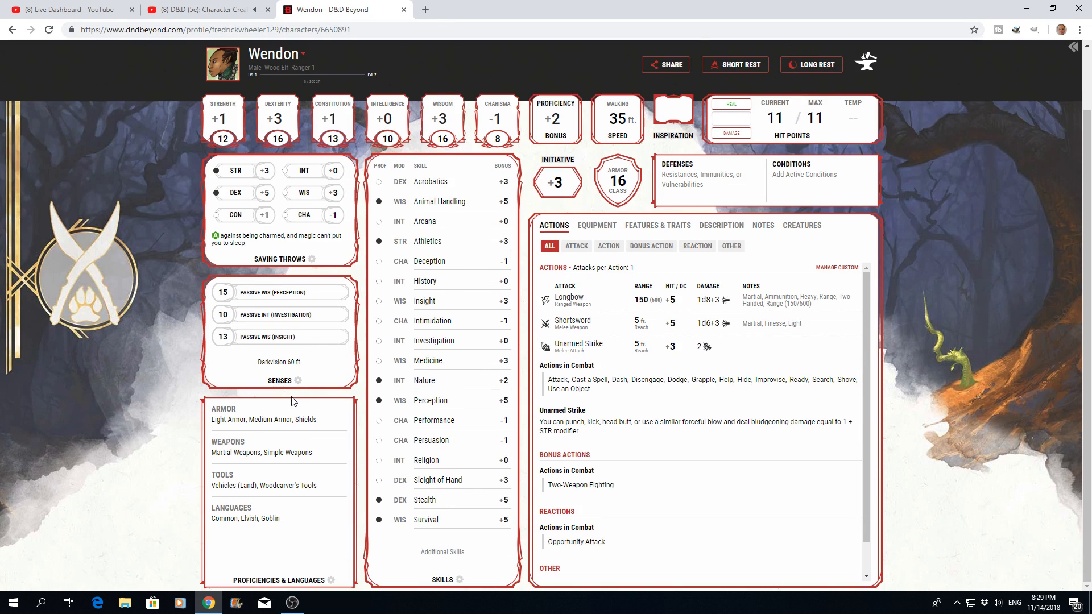
scroll(292, 402, "up", 2)
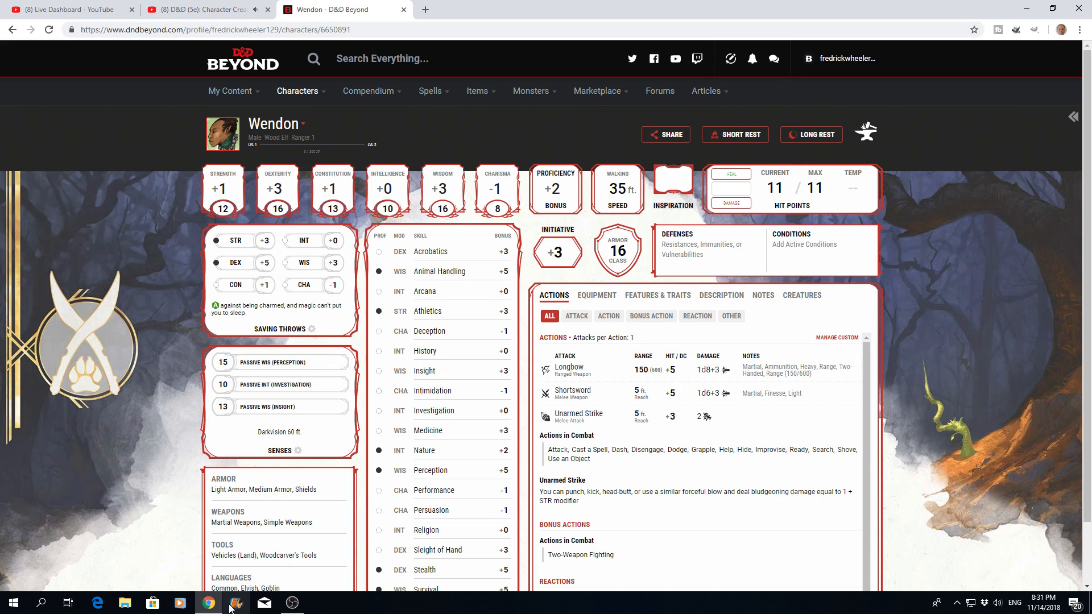
Step: Switch to OBS Studio and transition the live output to the Ranger Intro Scene
mouse_move(293, 606)
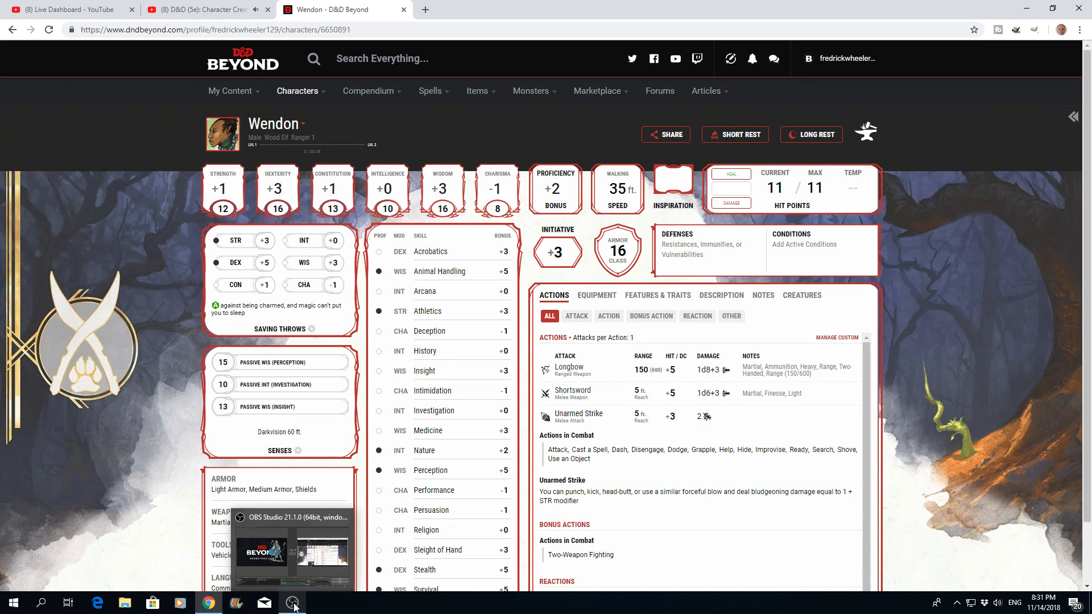
left_click(293, 605)
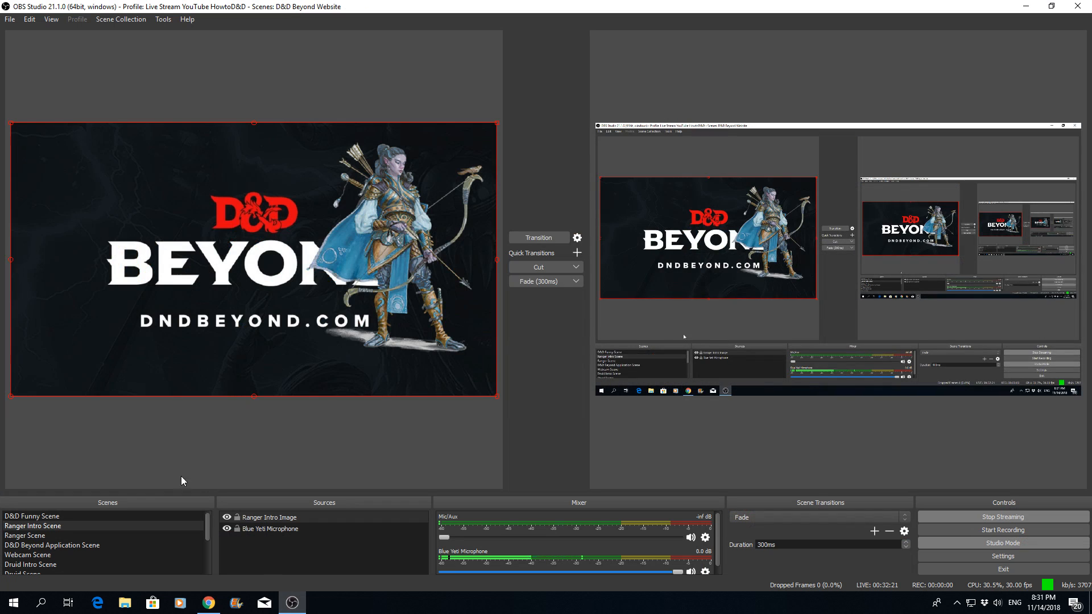
left_click(561, 238)
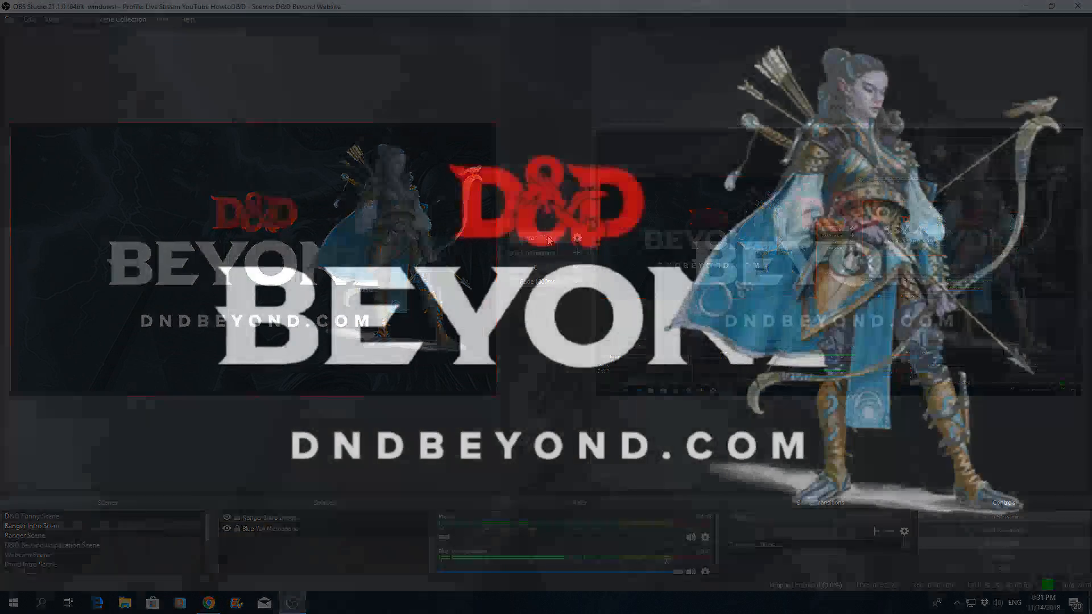